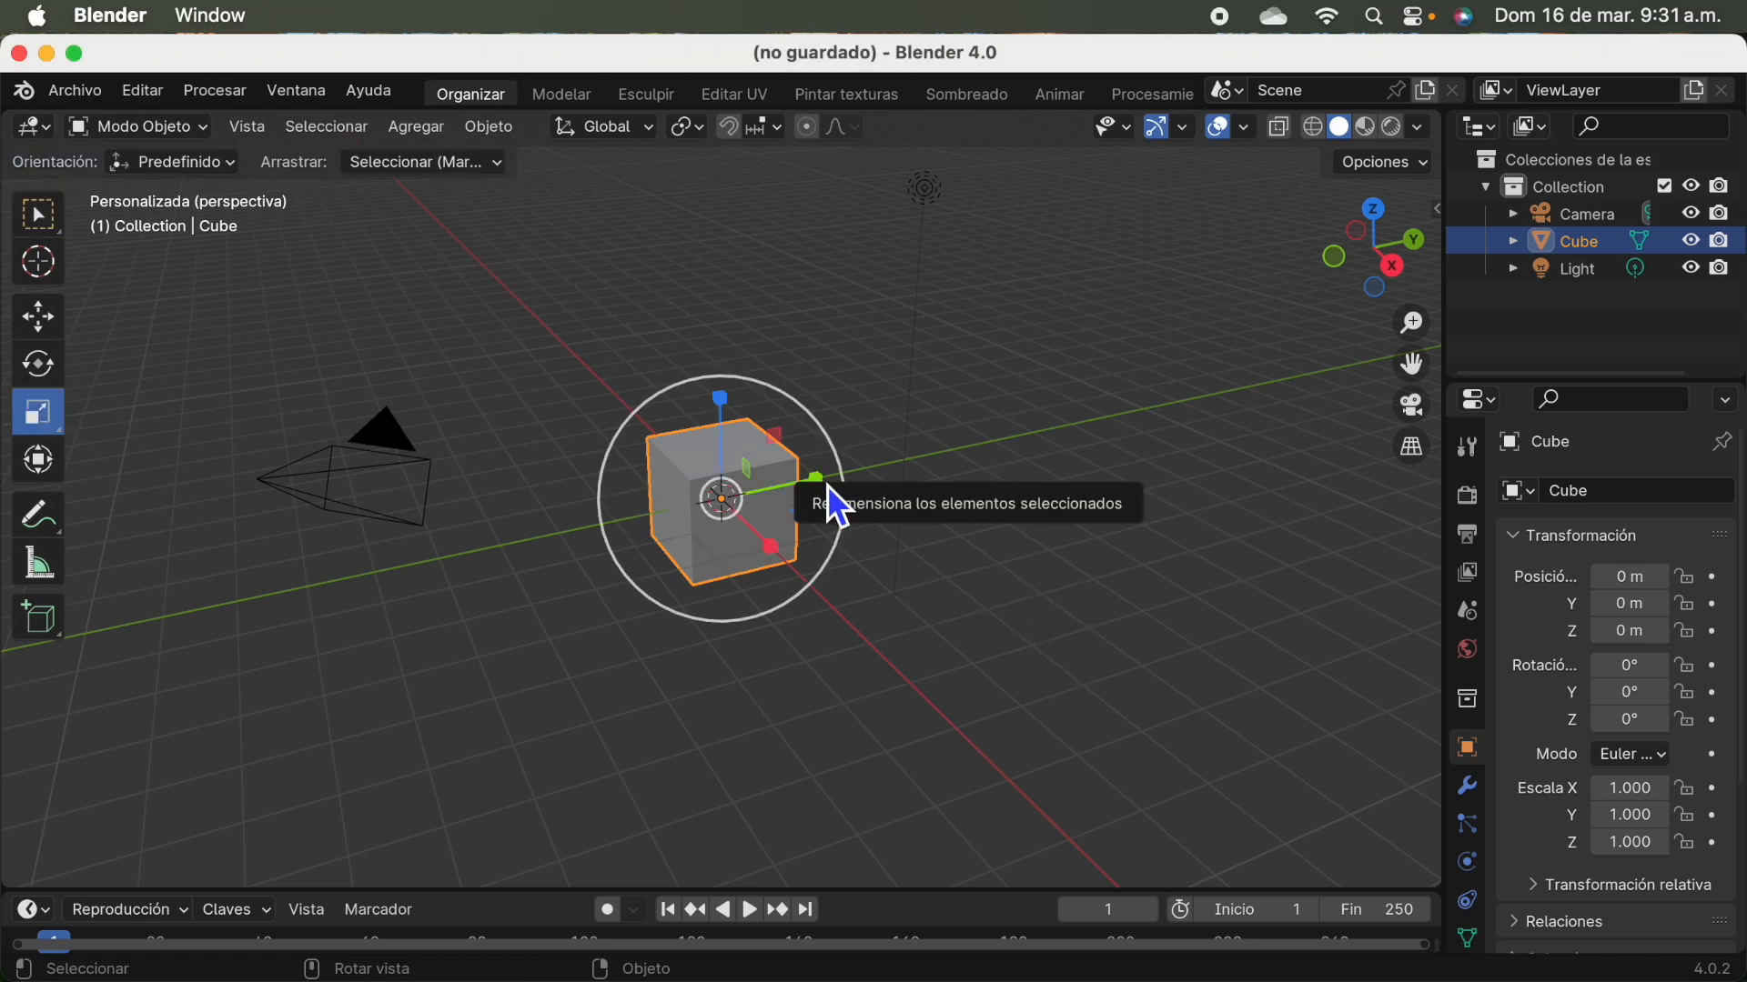
Scale the default cube into a flat slab, about 0.565 in X, 1.150 in Y and 0.138 in Z.
drag(828, 486, 843, 488)
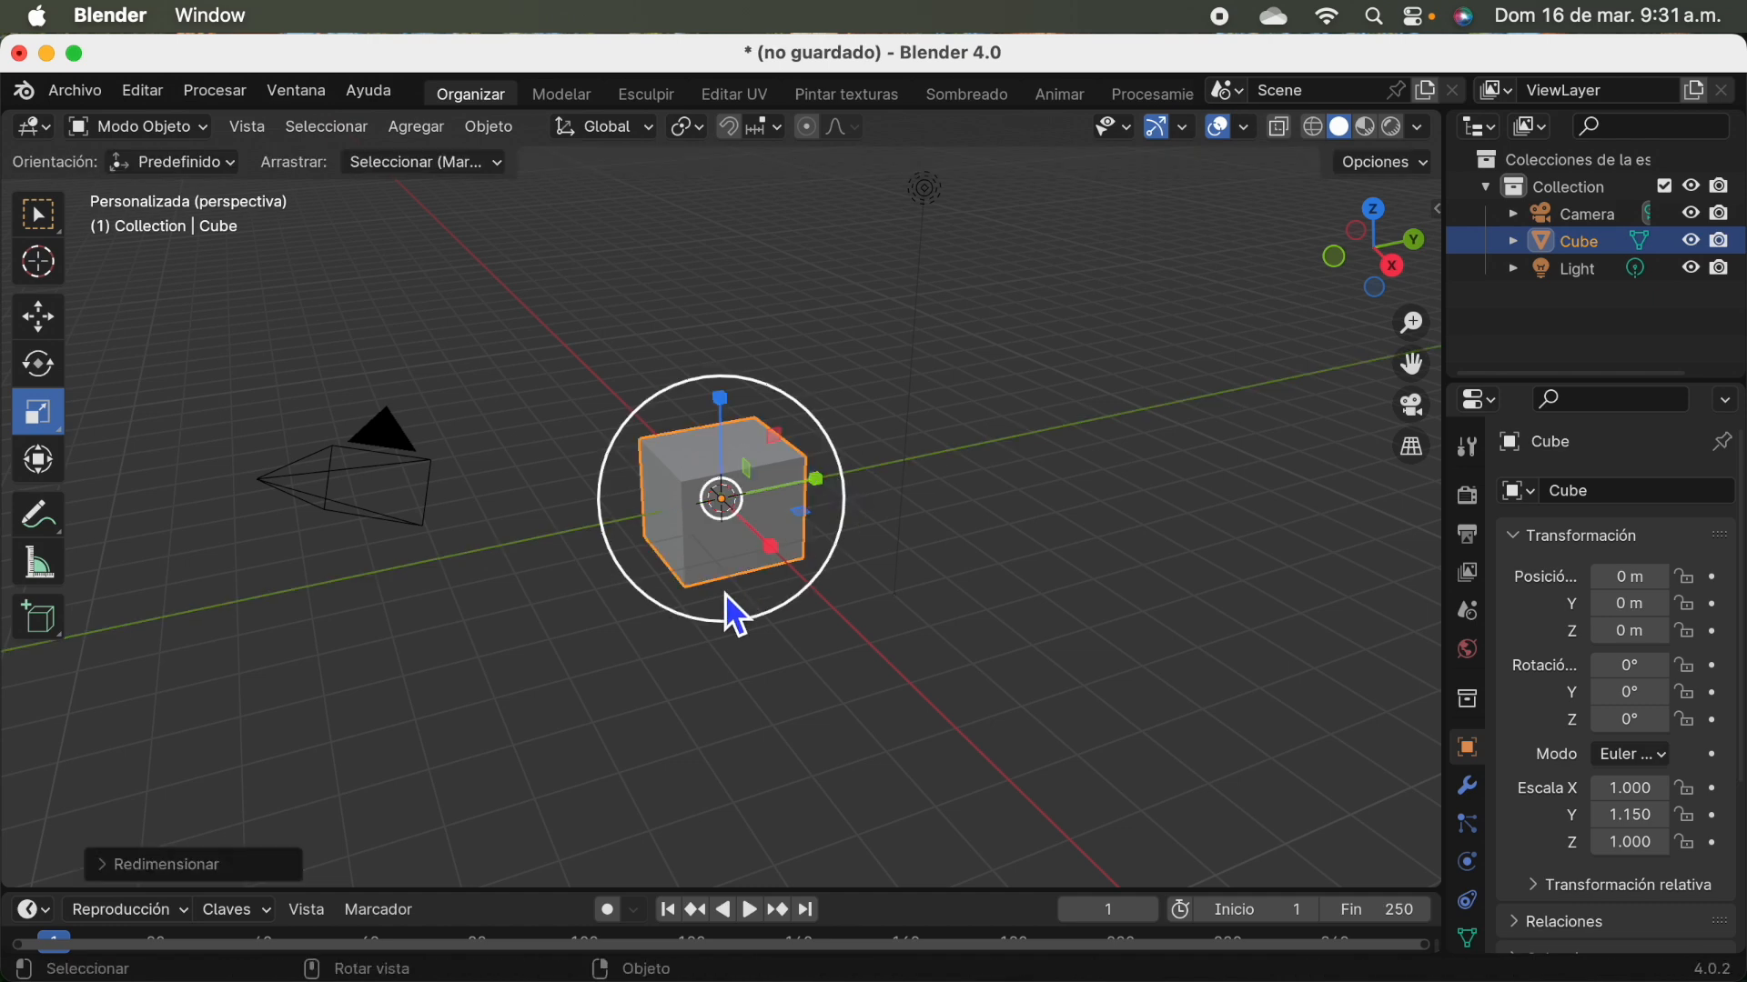
drag(772, 546, 752, 524)
drag(722, 406, 732, 493)
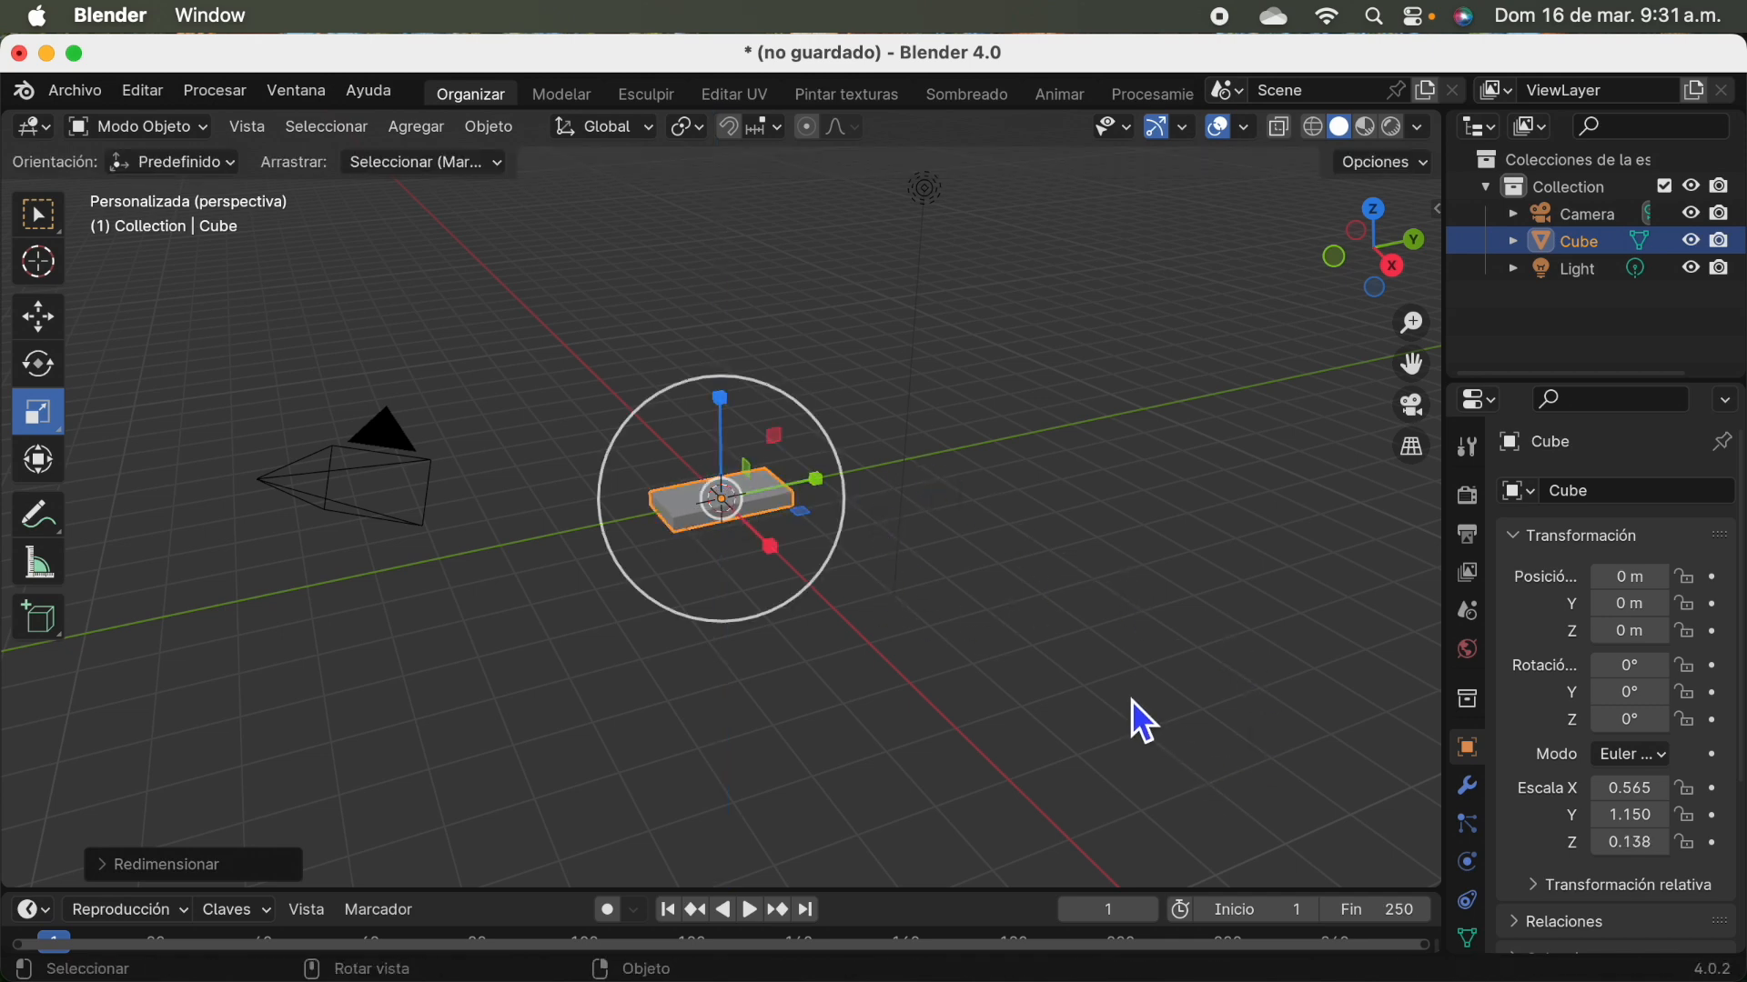
Add an Array (Repetir) modifier to the slab and set its count to 5.
click(1472, 790)
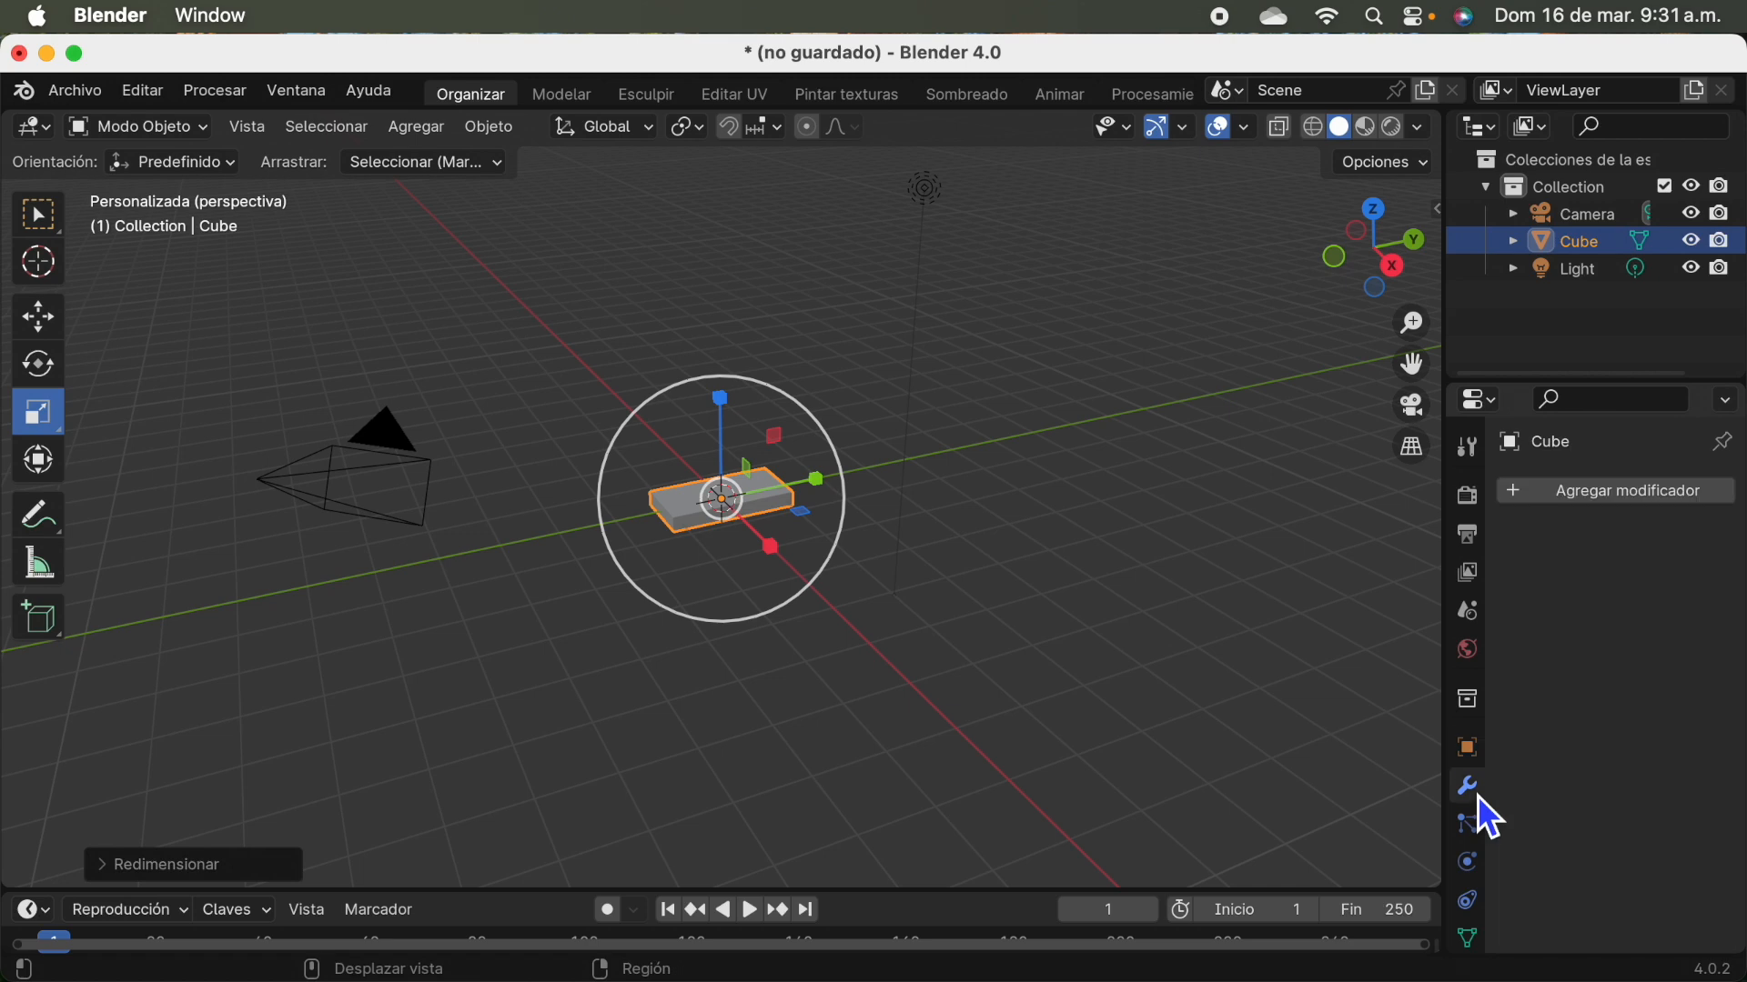
click(1527, 498)
mouse_move(1527, 499)
mouse_move(1432, 459)
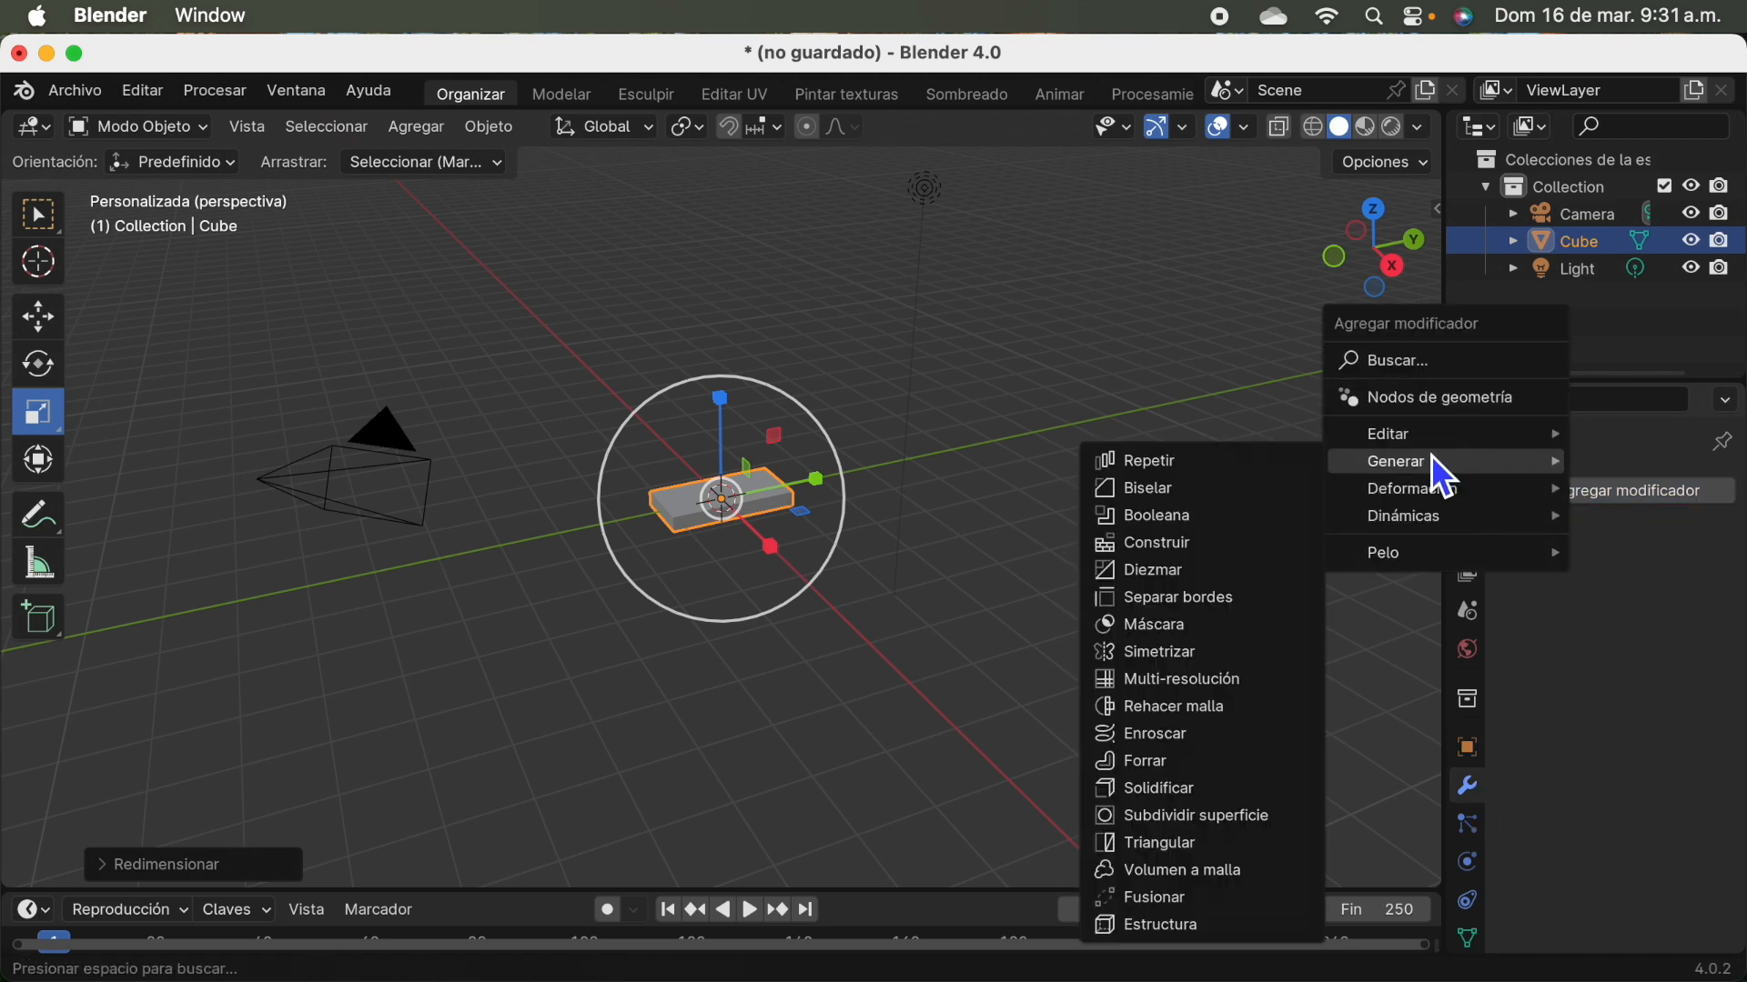
click(1270, 482)
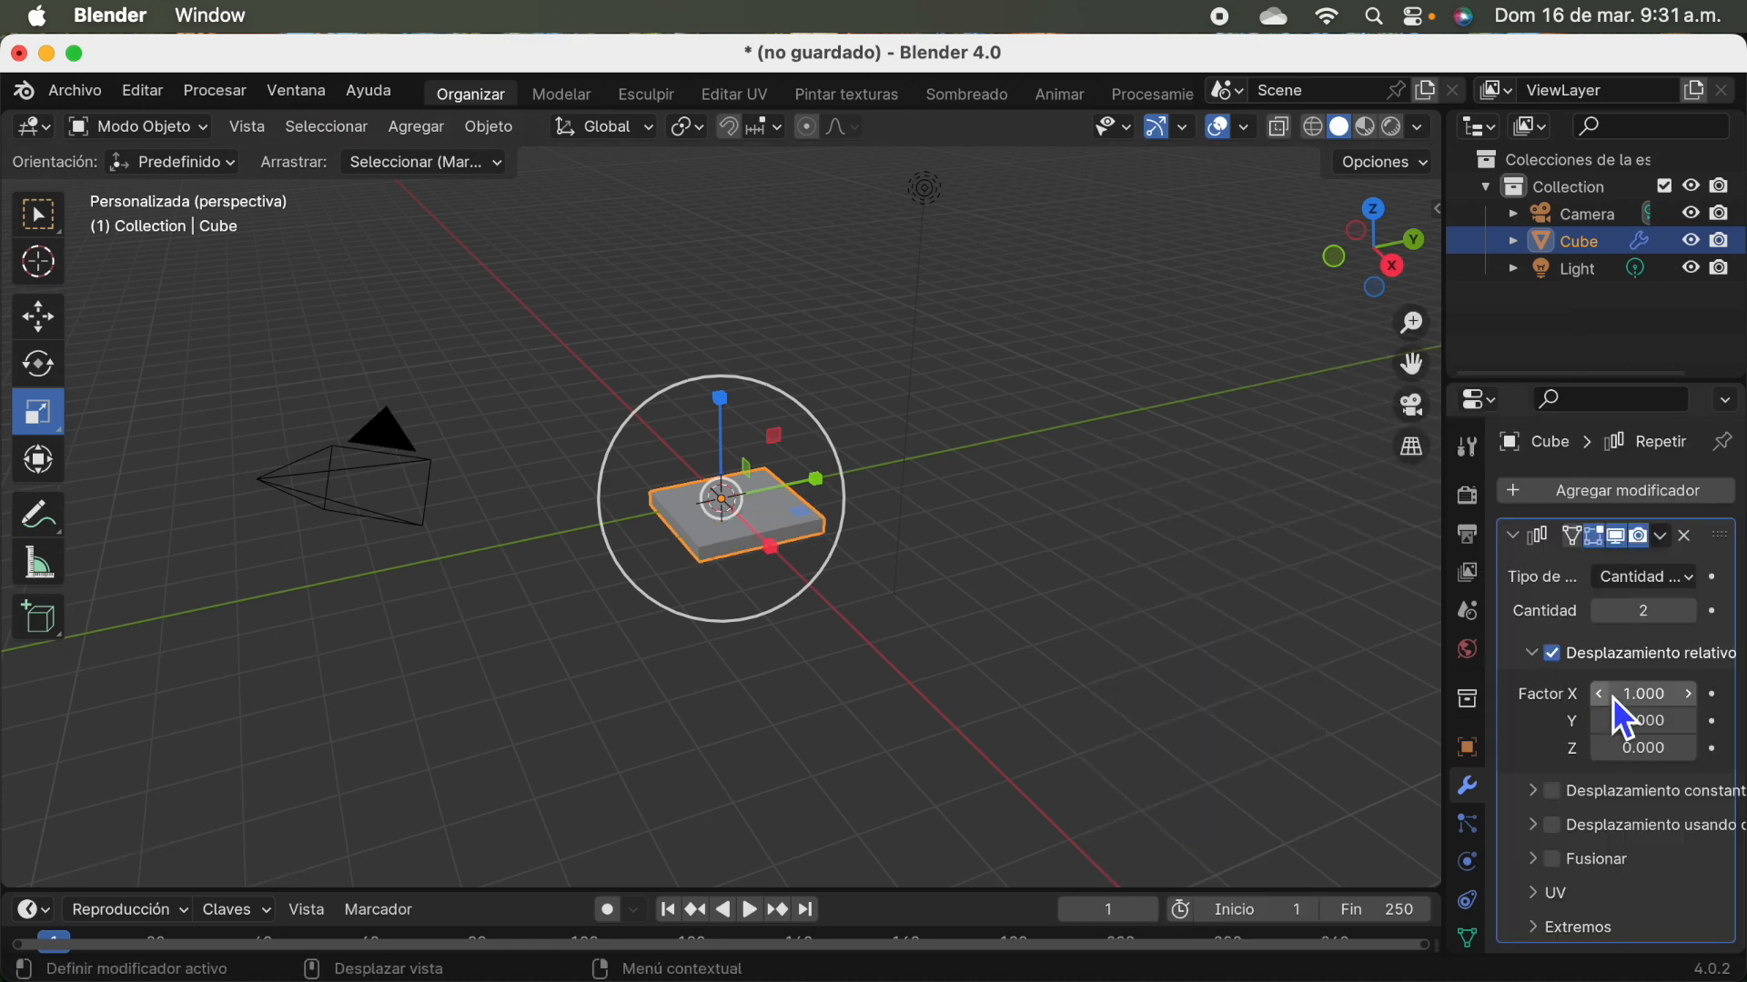
click(1689, 611)
click(1689, 611)
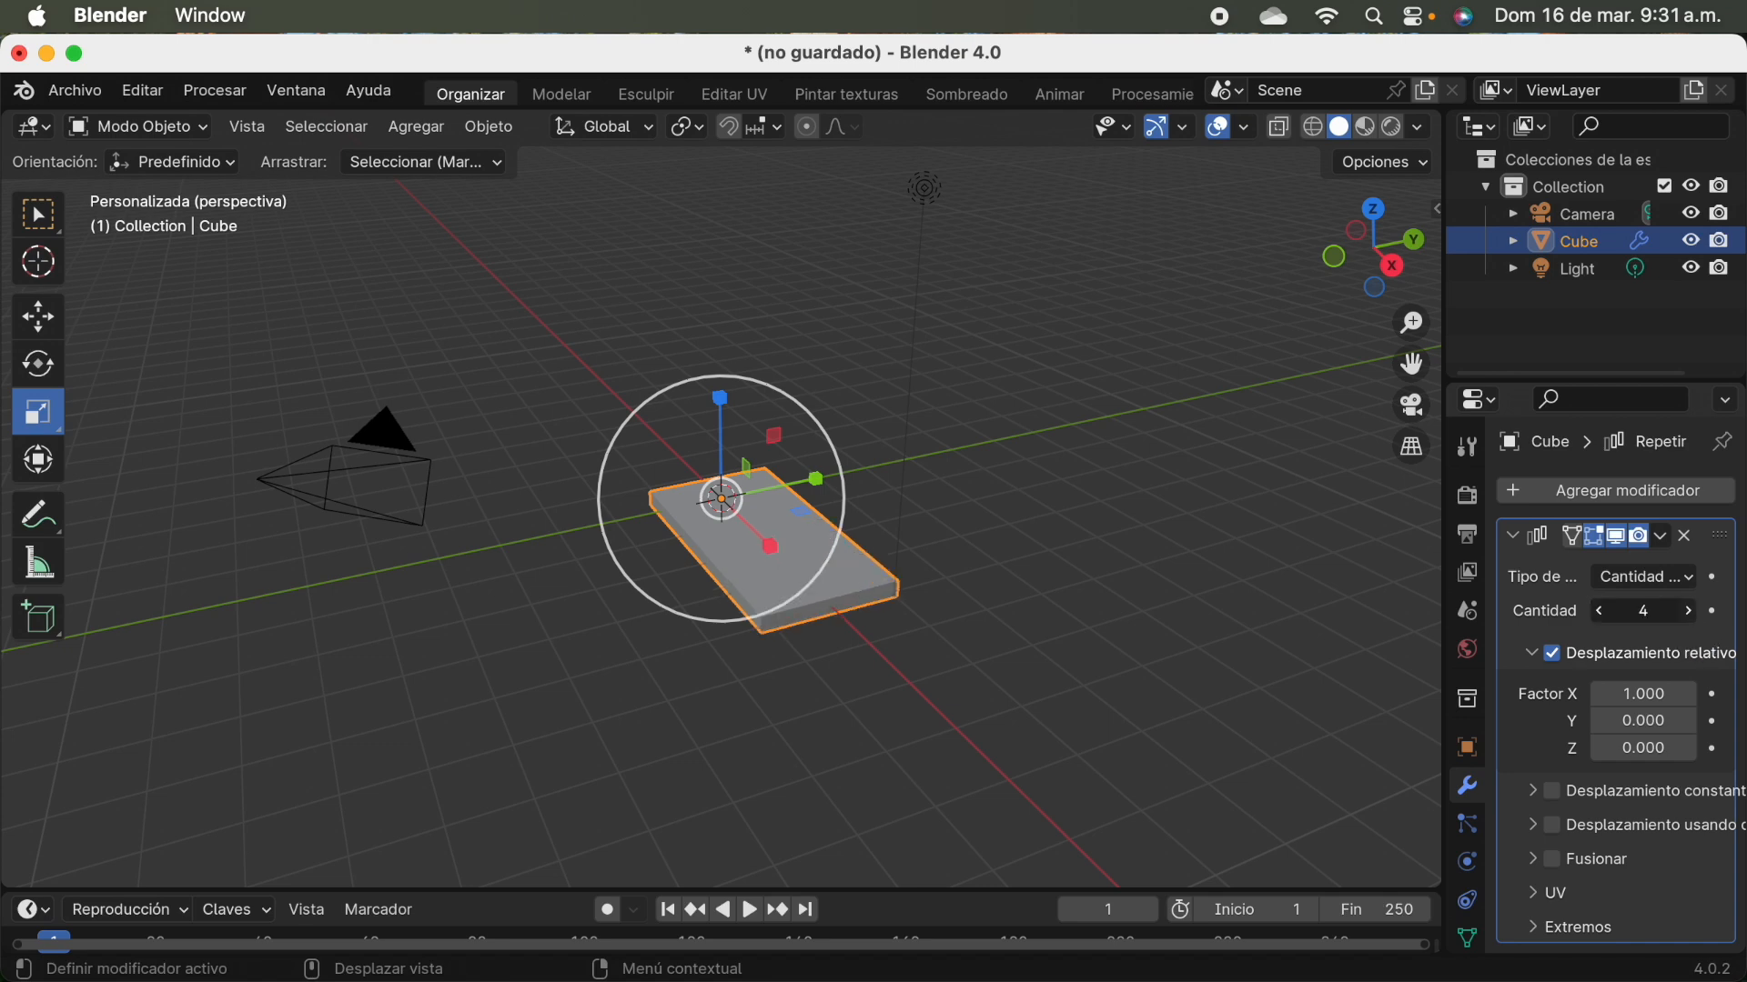
click(1689, 611)
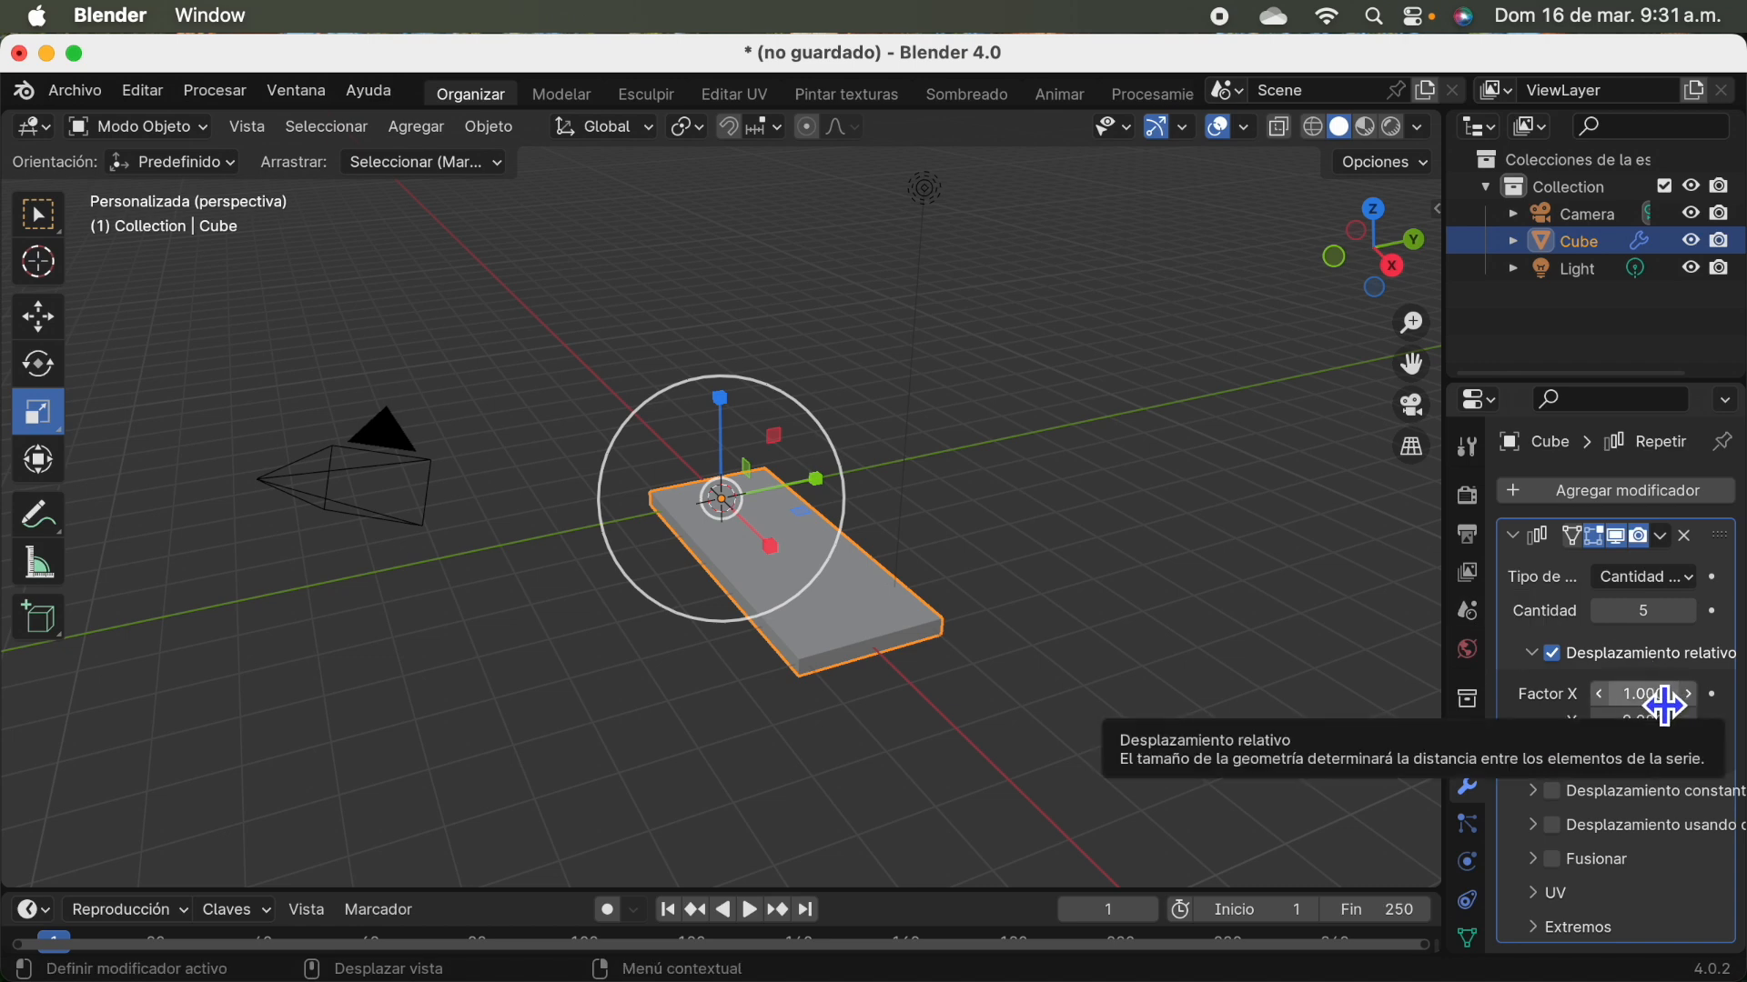
Try a relative X offset factor of 1.600 on the array and bring it back to 1.000.
drag(1644, 694, 1701, 695)
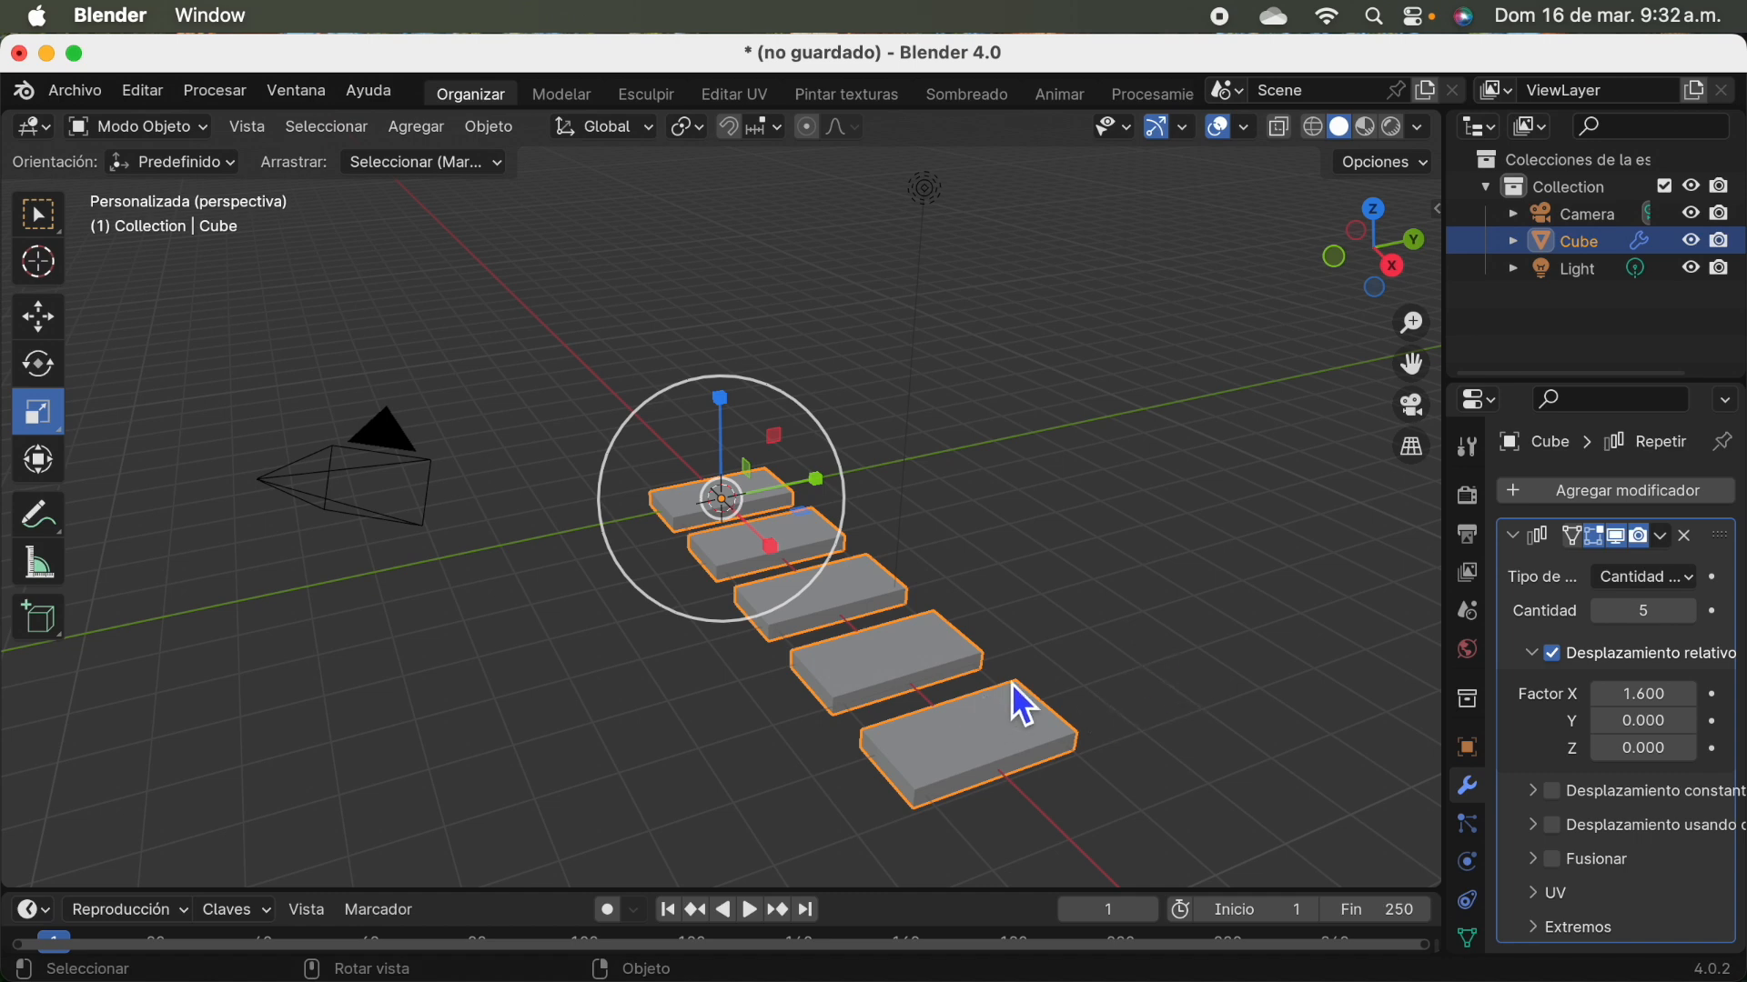
click(1601, 700)
click(1600, 700)
click(1601, 701)
click(1601, 700)
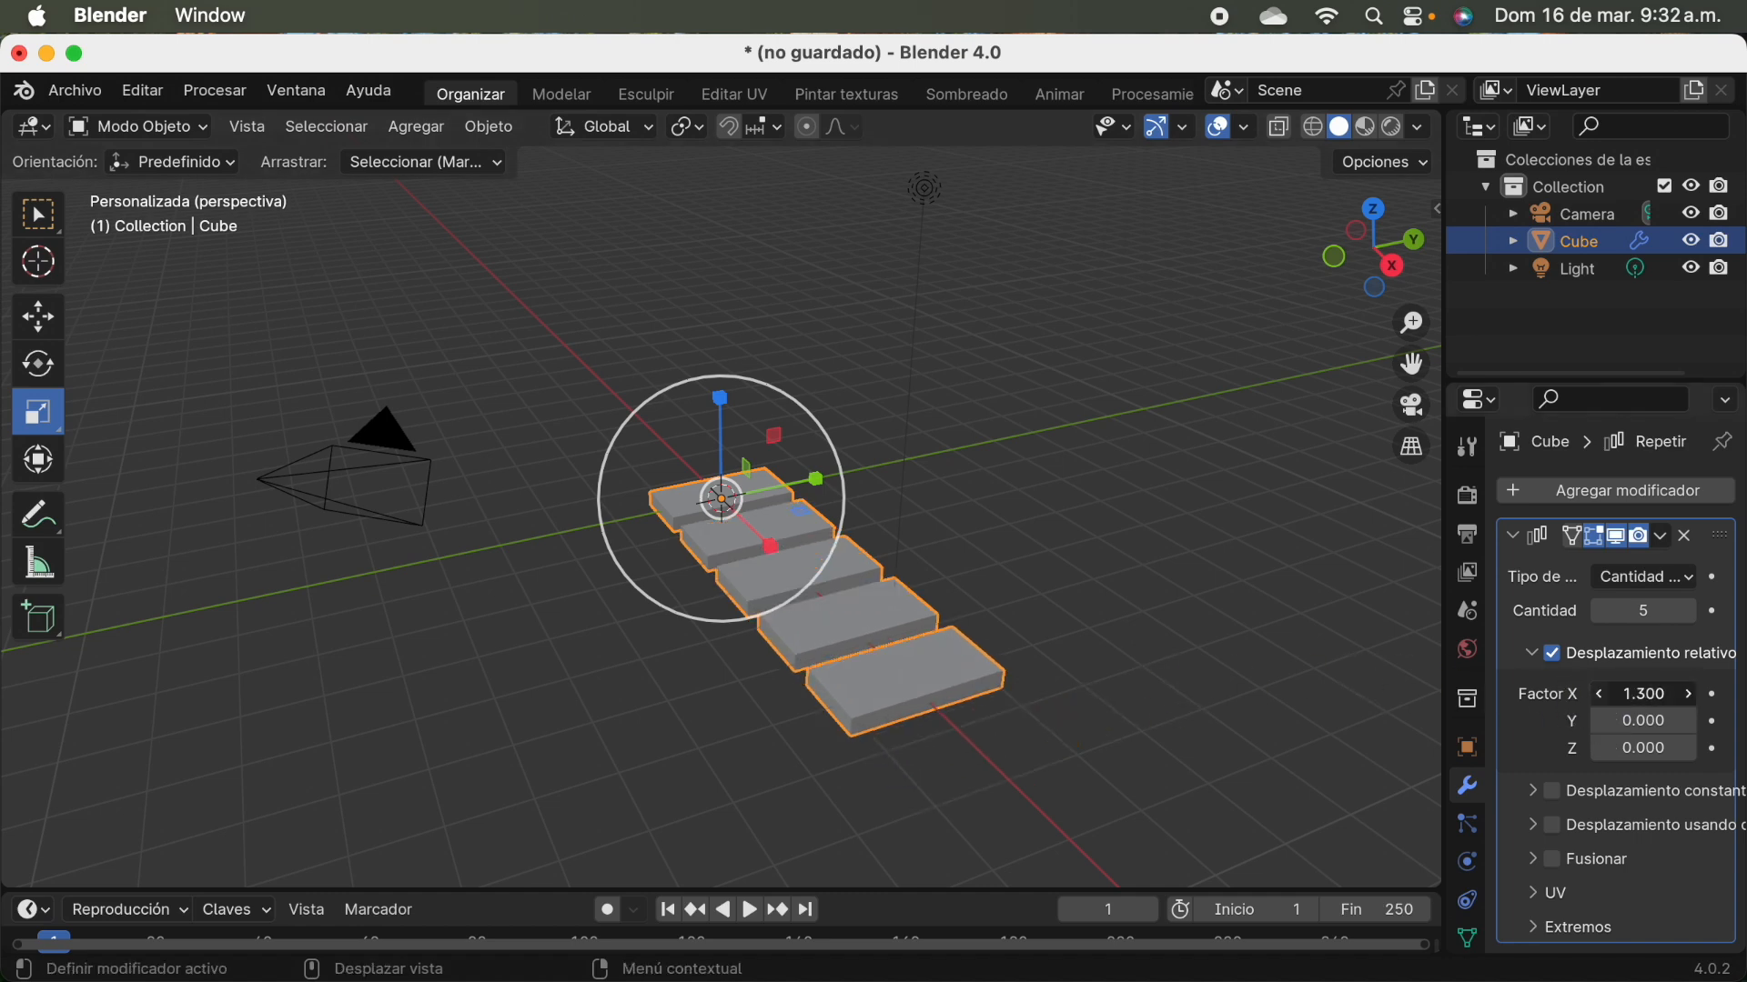
click(1601, 701)
click(1601, 700)
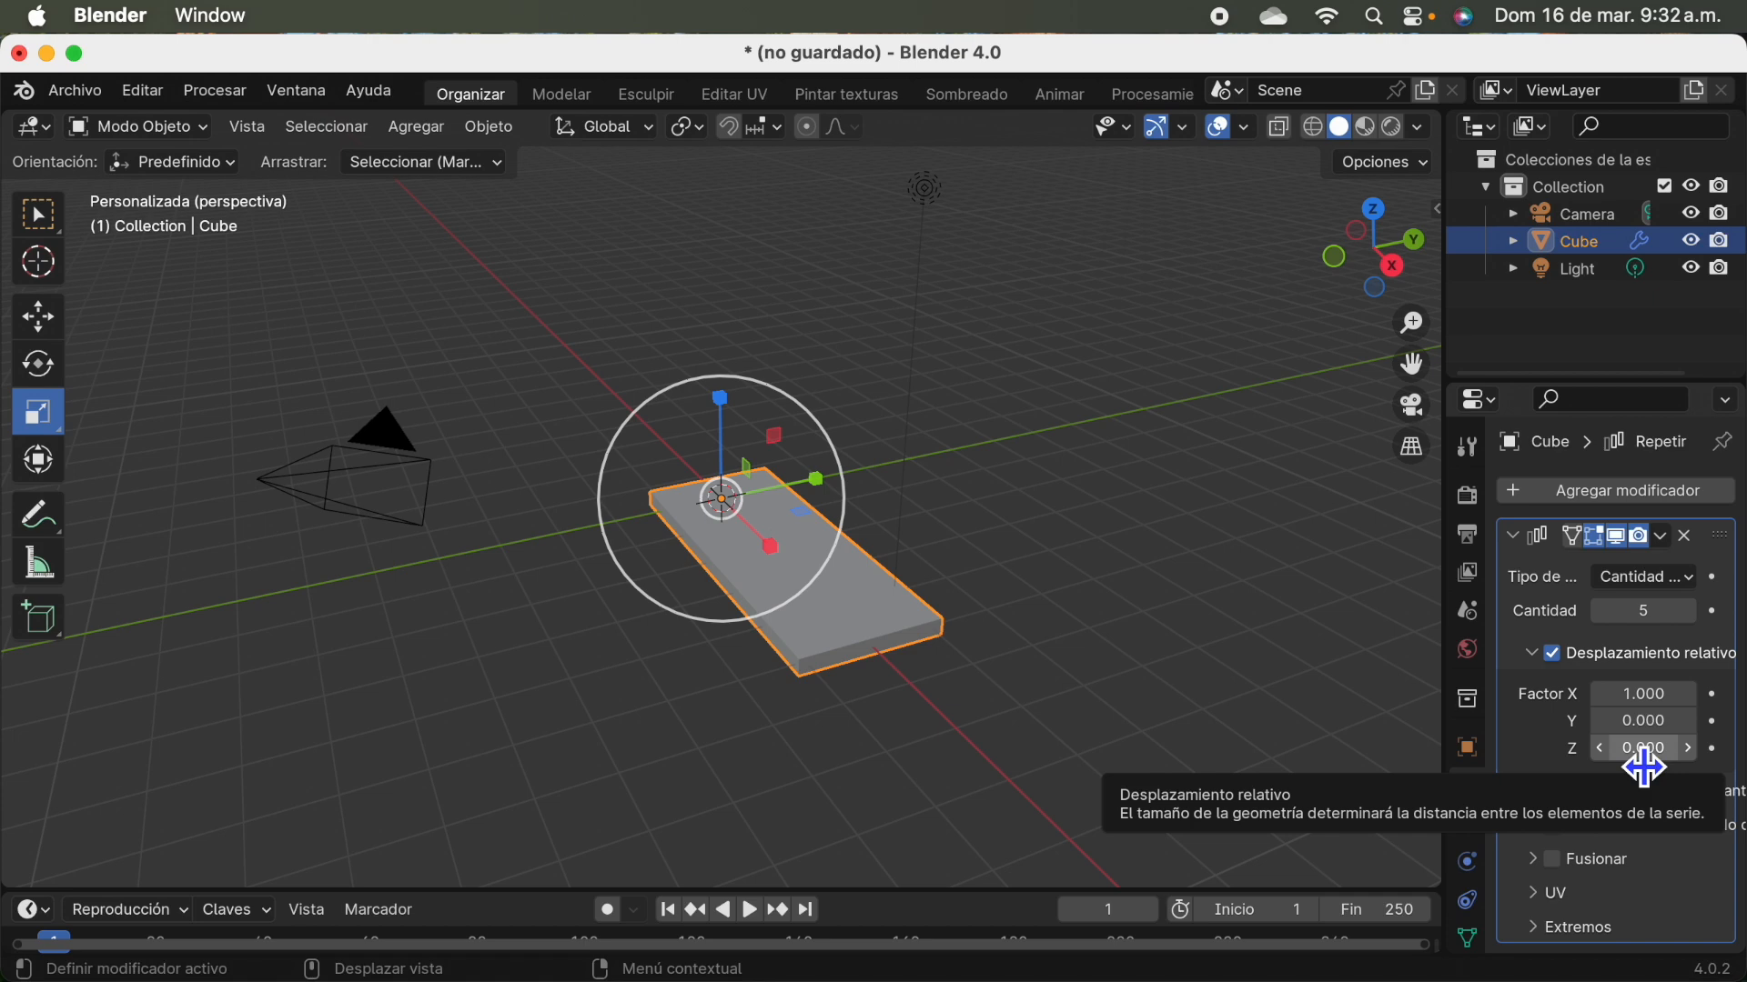
Raise the array's relative Z offset factor to 2.600 so the copies climb like stair steps.
drag(1645, 748, 1697, 748)
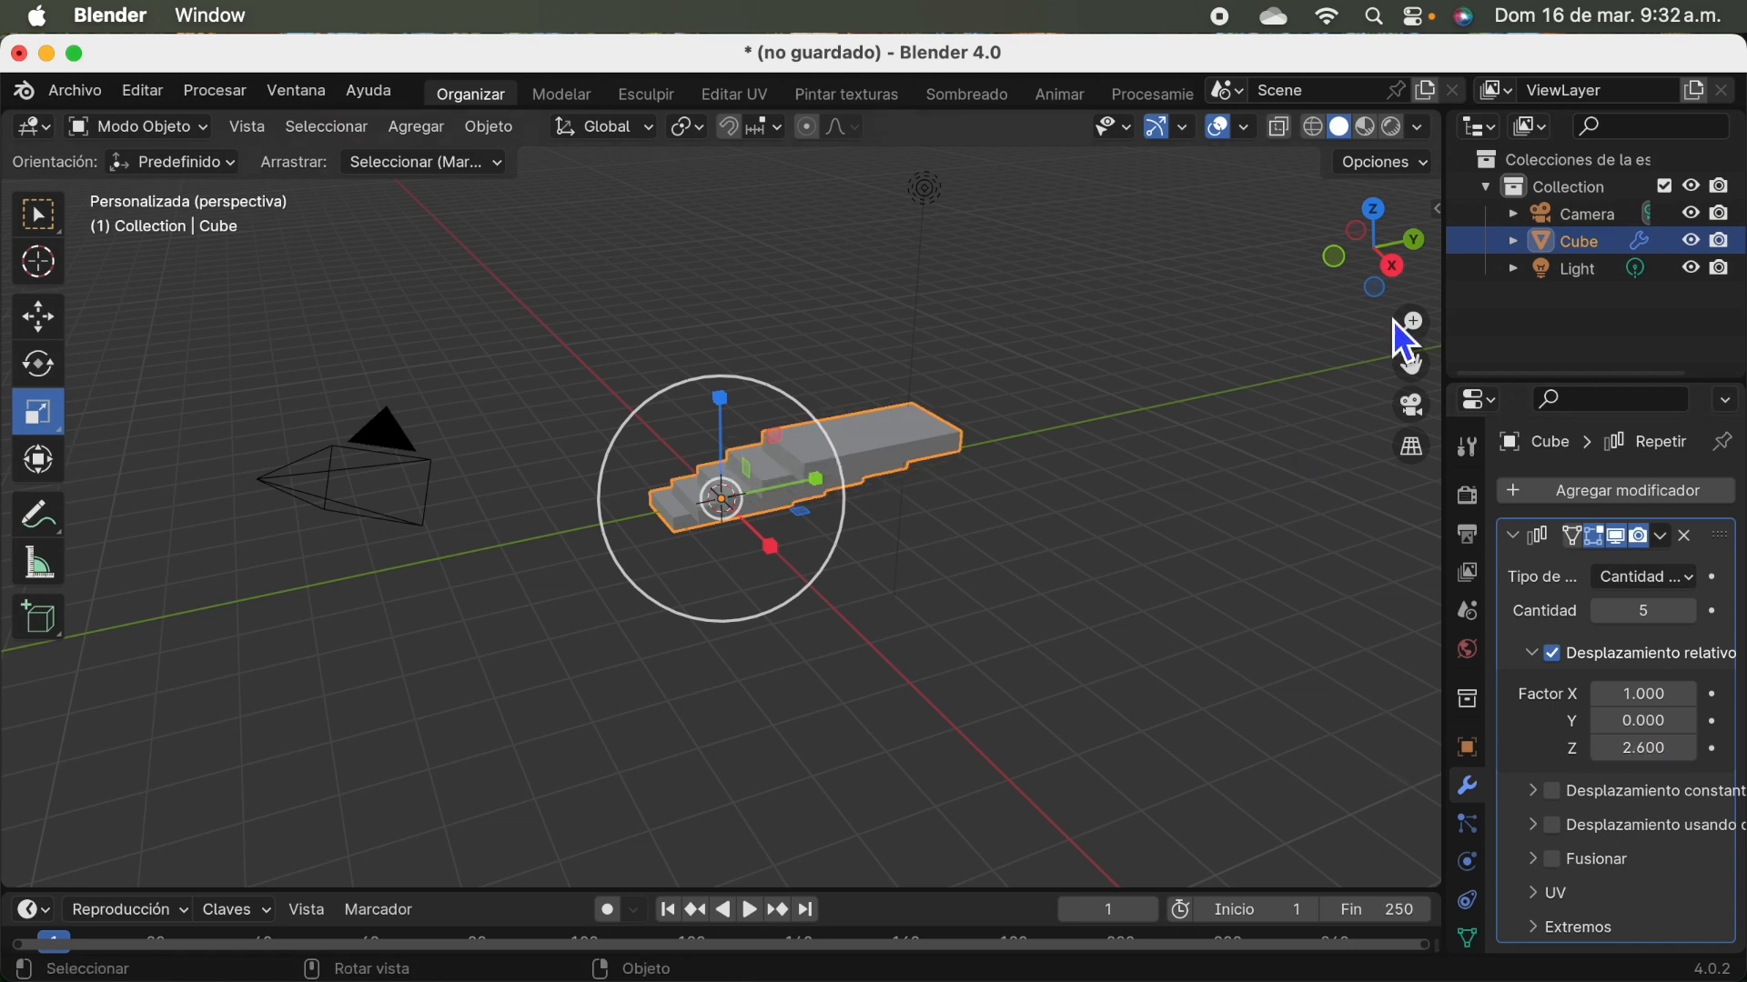
drag(1368, 293, 1082, 393)
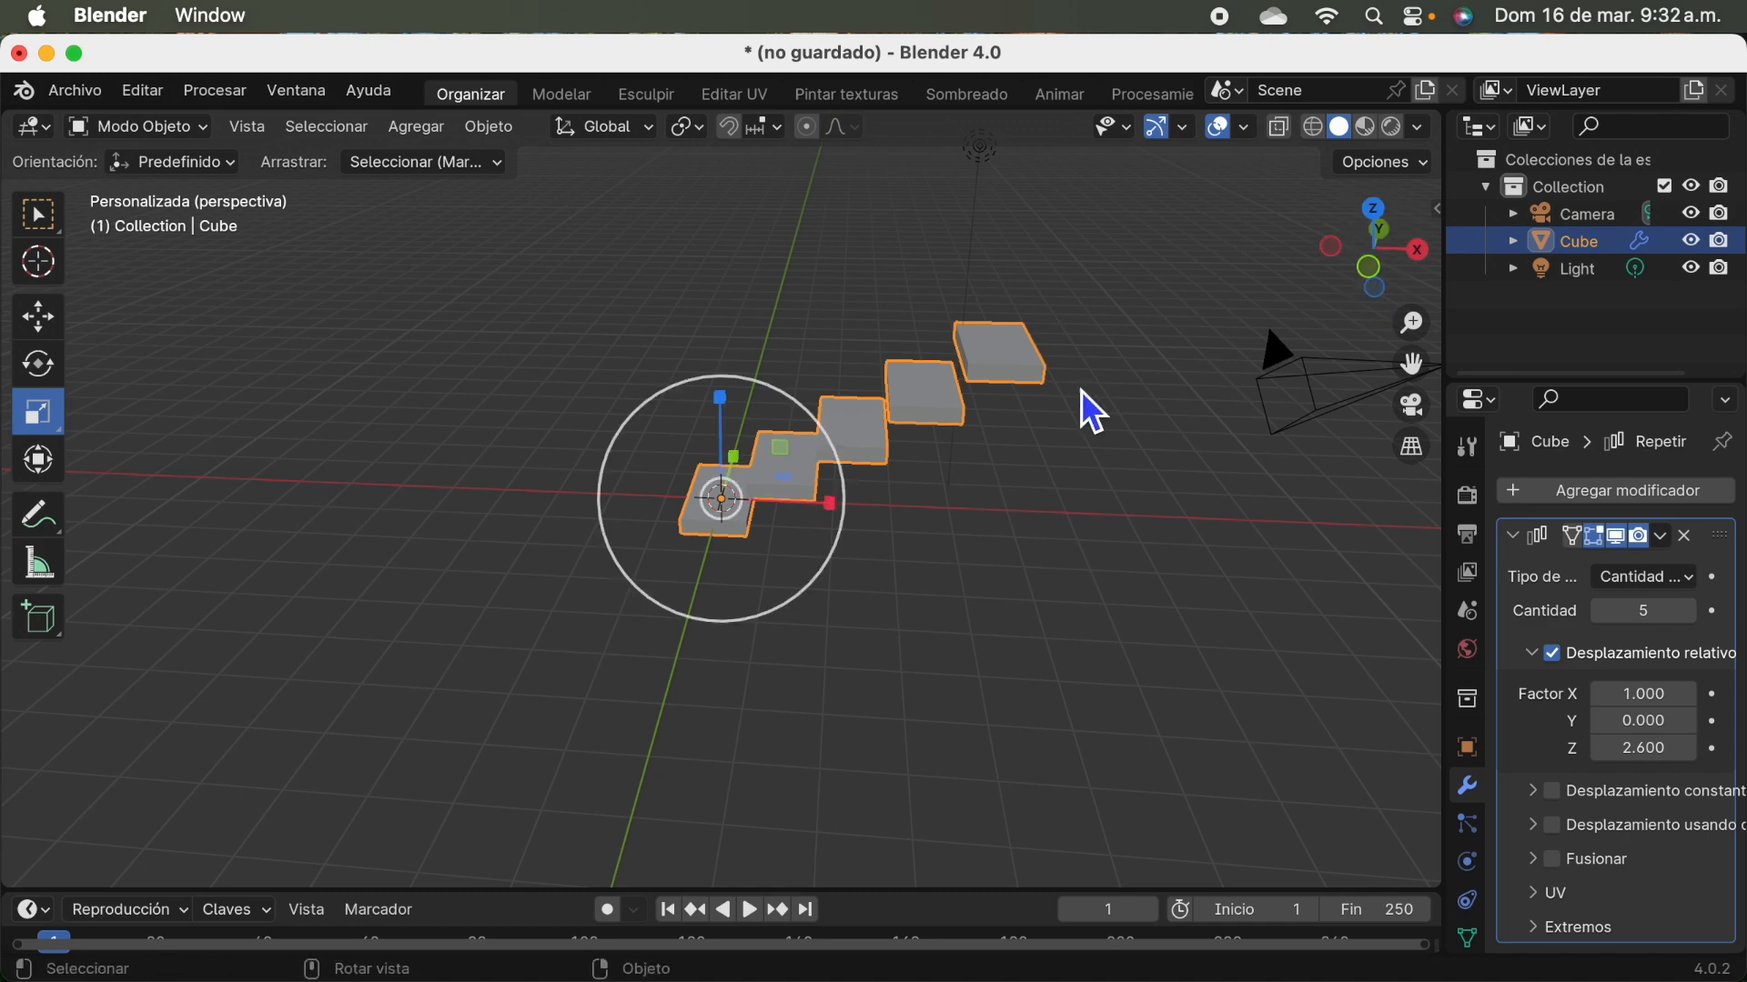
drag(1351, 284, 1107, 406)
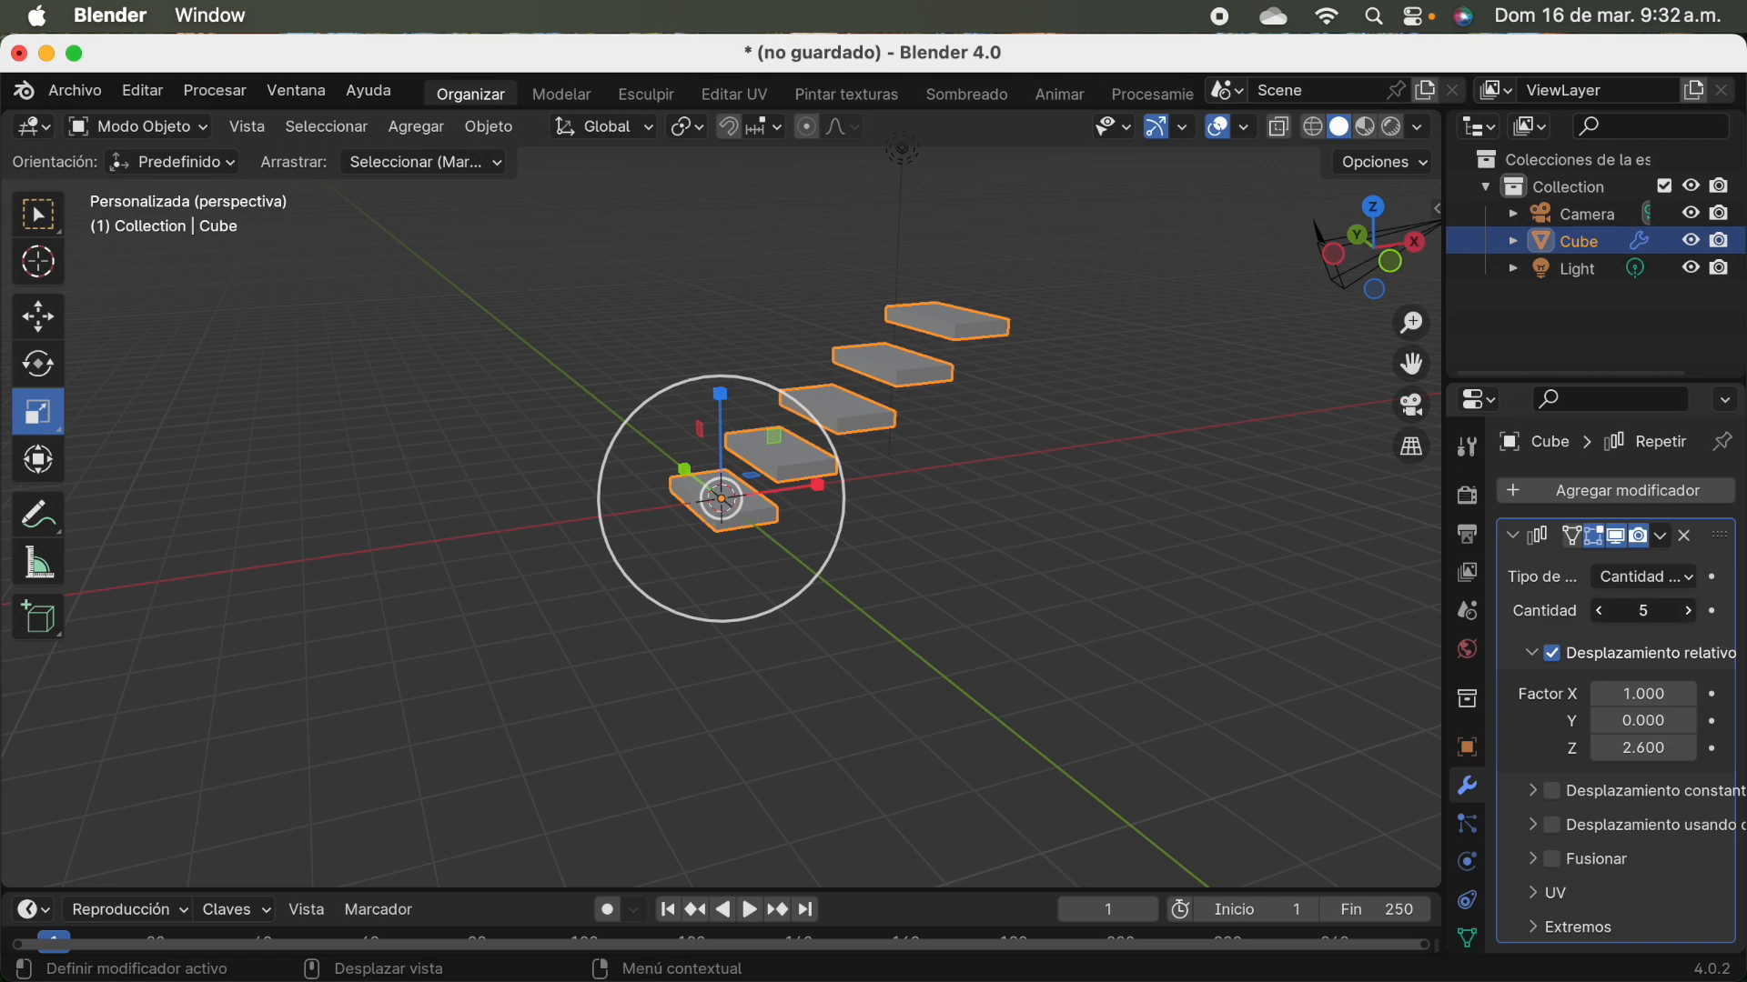
Try different array counts for the stair steps, settling on 7.
click(1690, 613)
click(1689, 614)
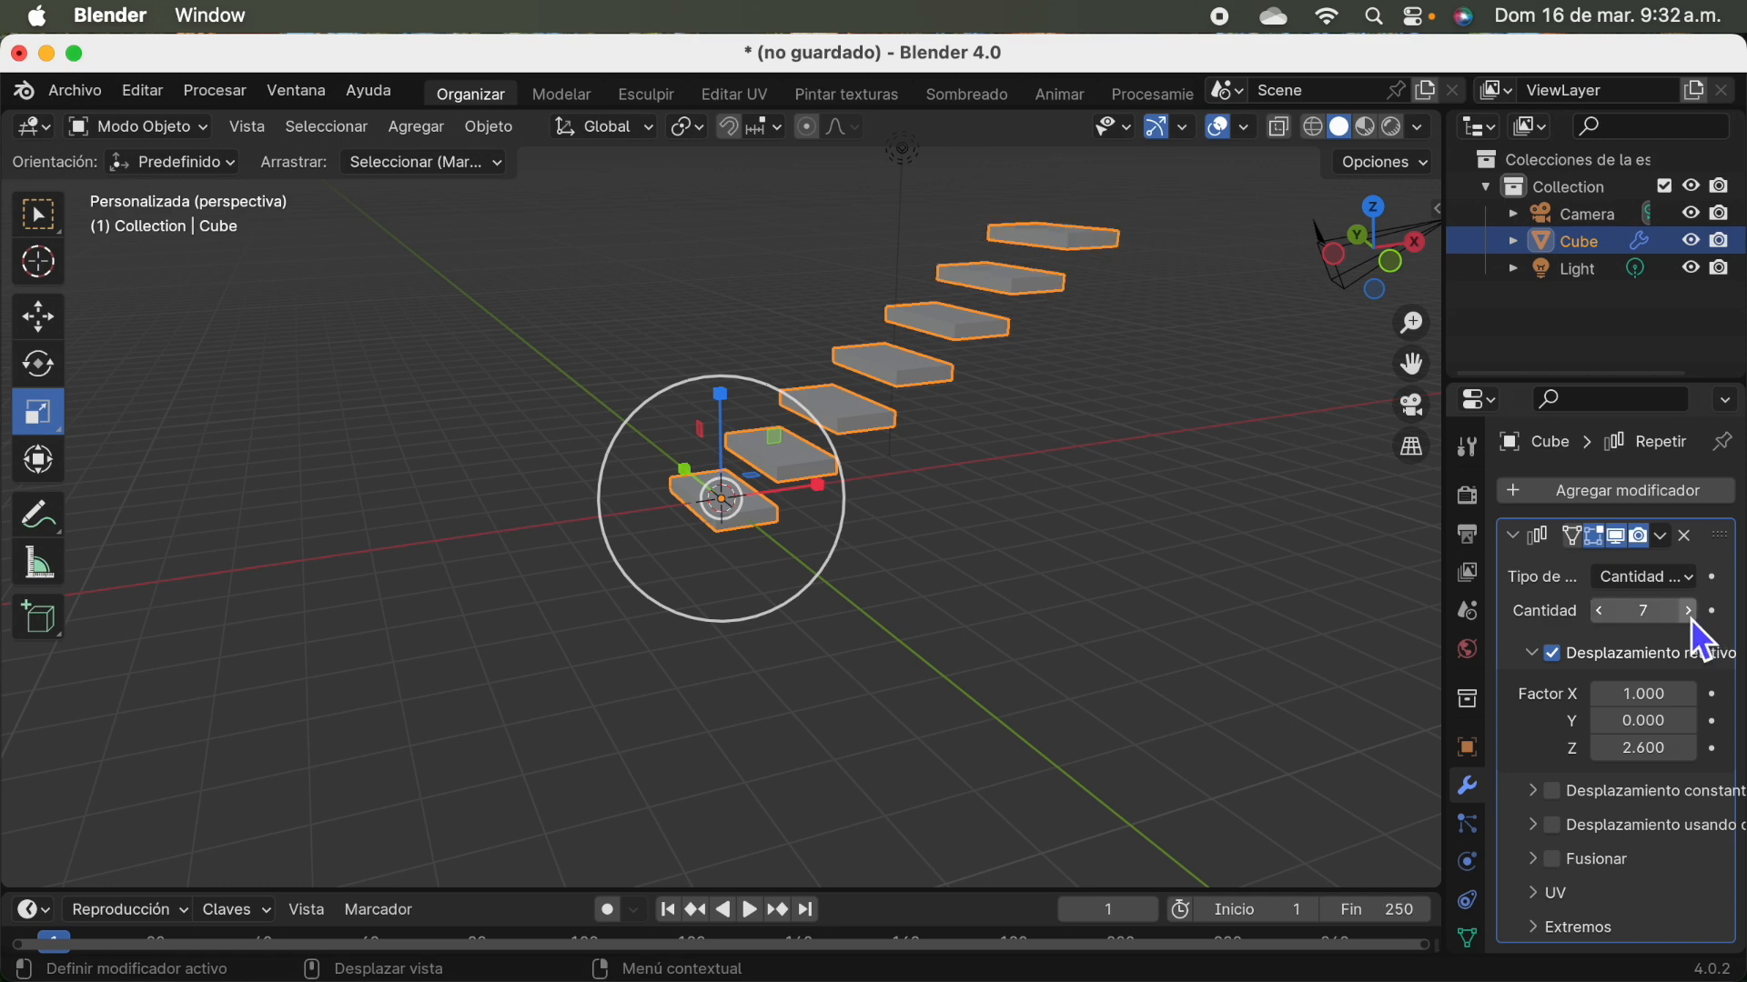
click(1603, 613)
click(1599, 613)
click(1600, 613)
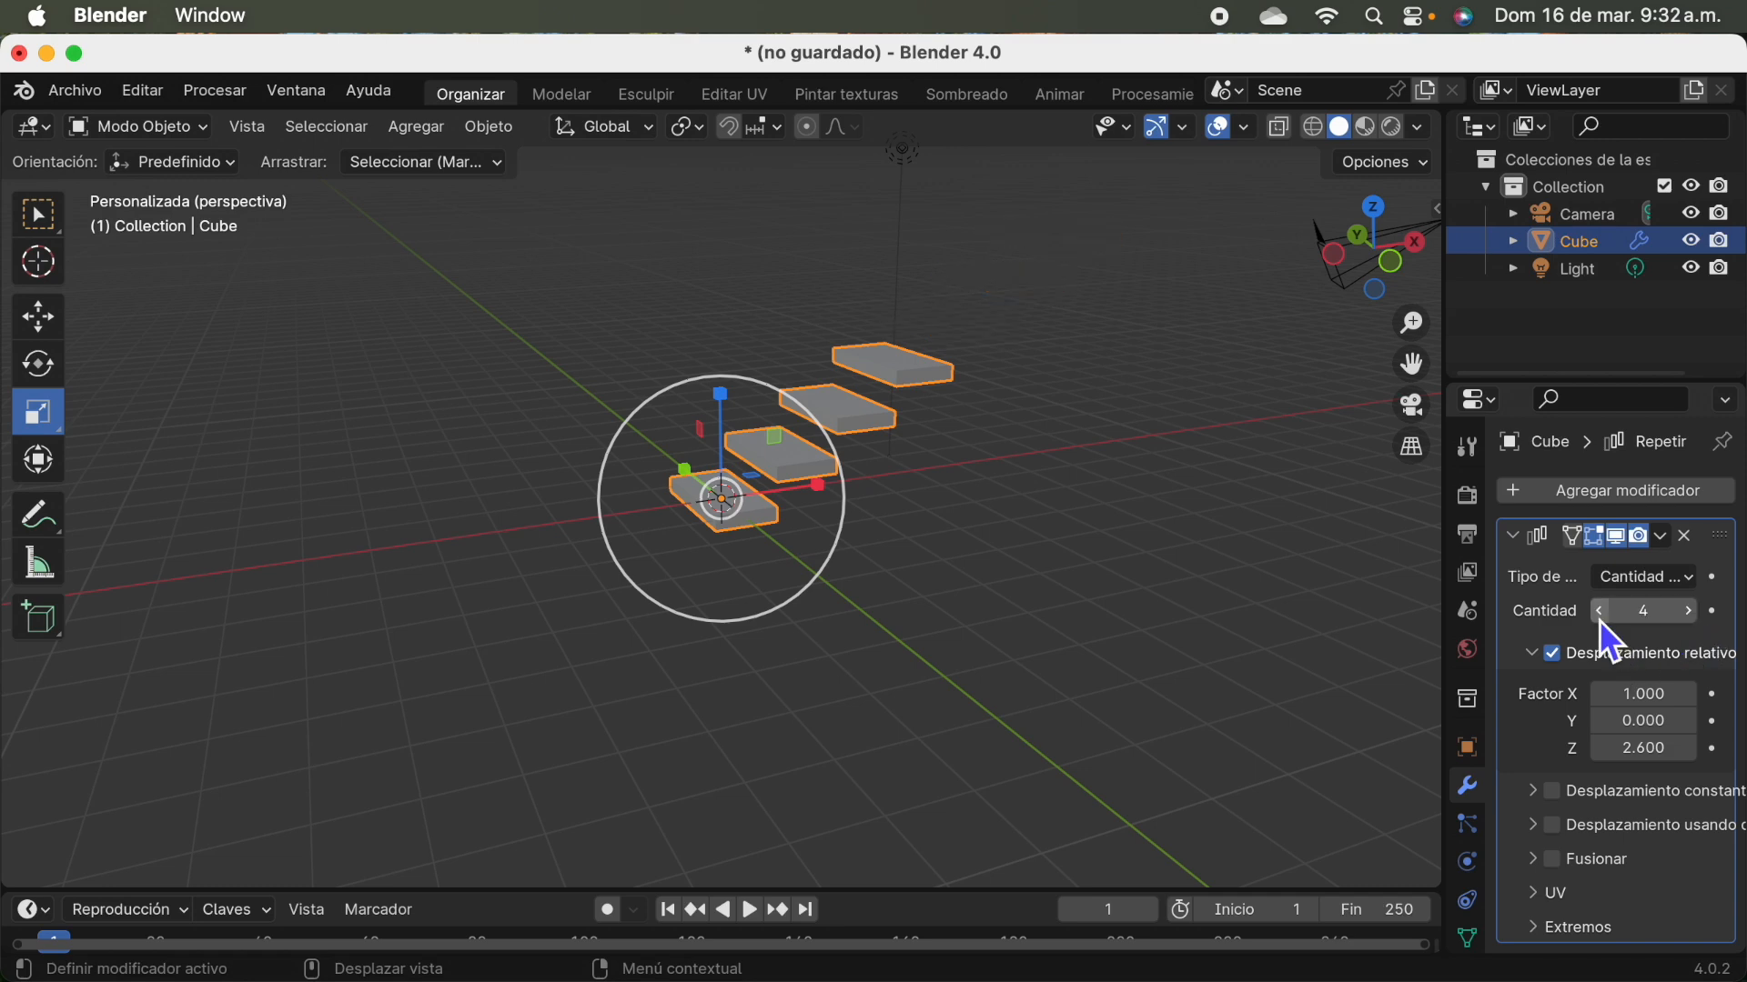
click(1689, 611)
click(1689, 612)
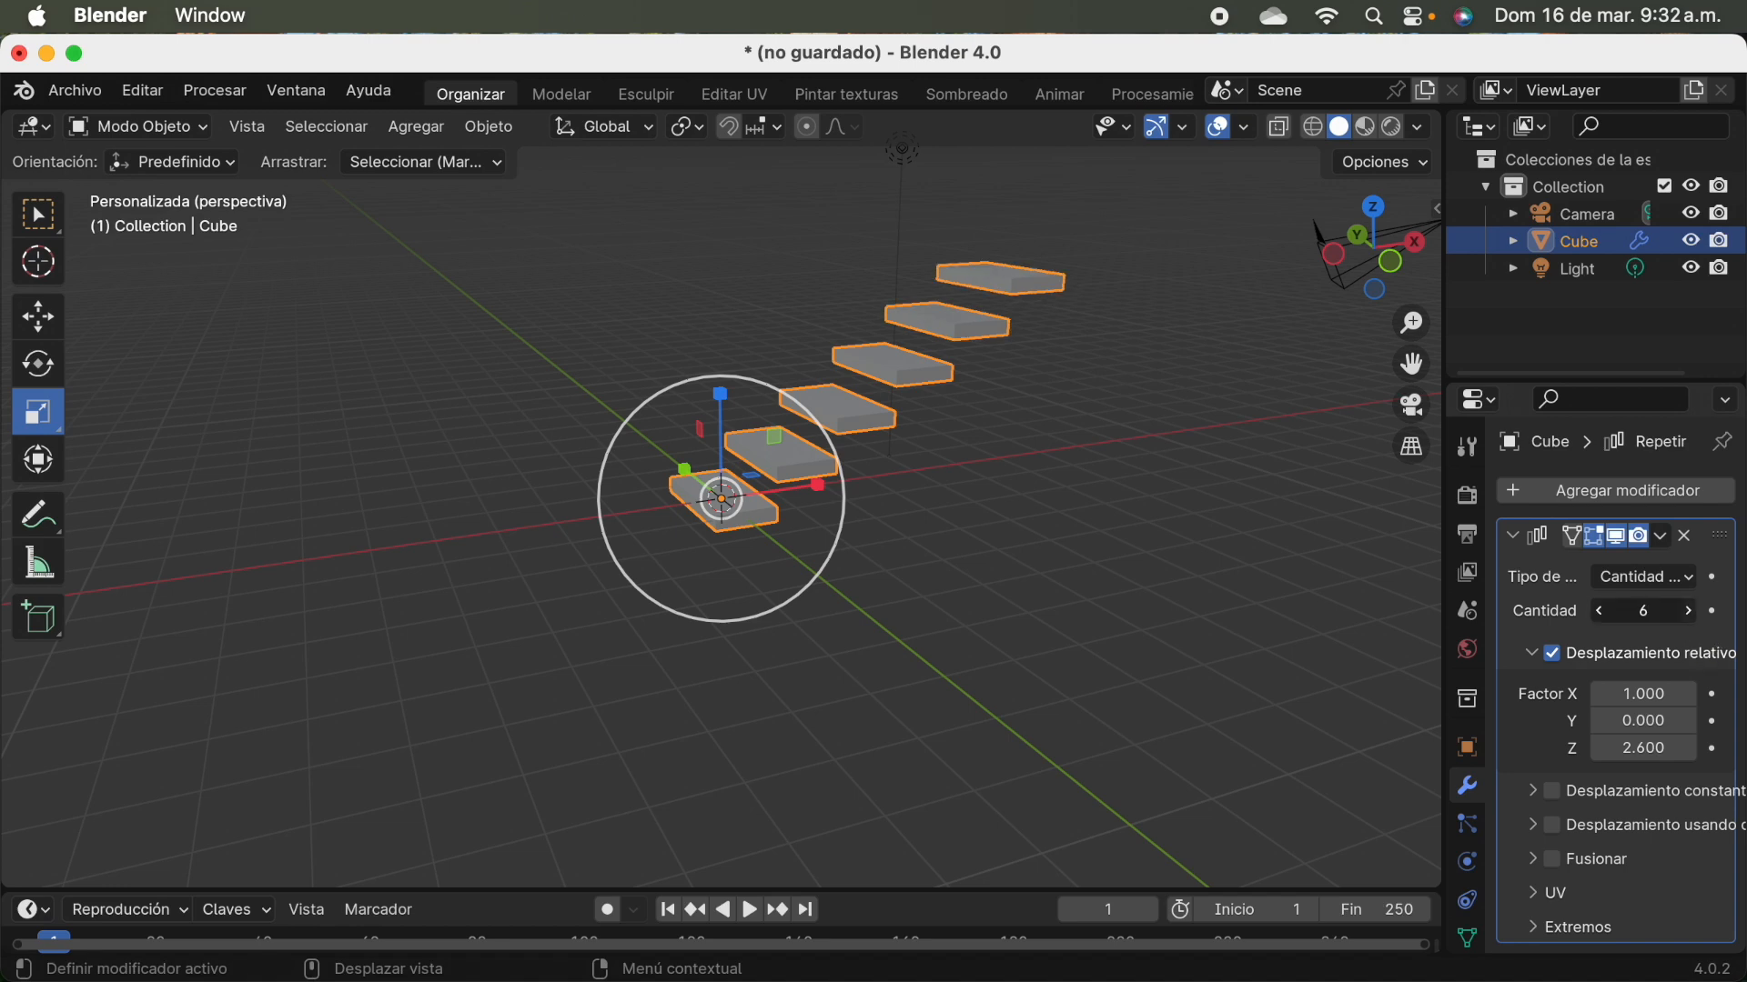
click(1690, 611)
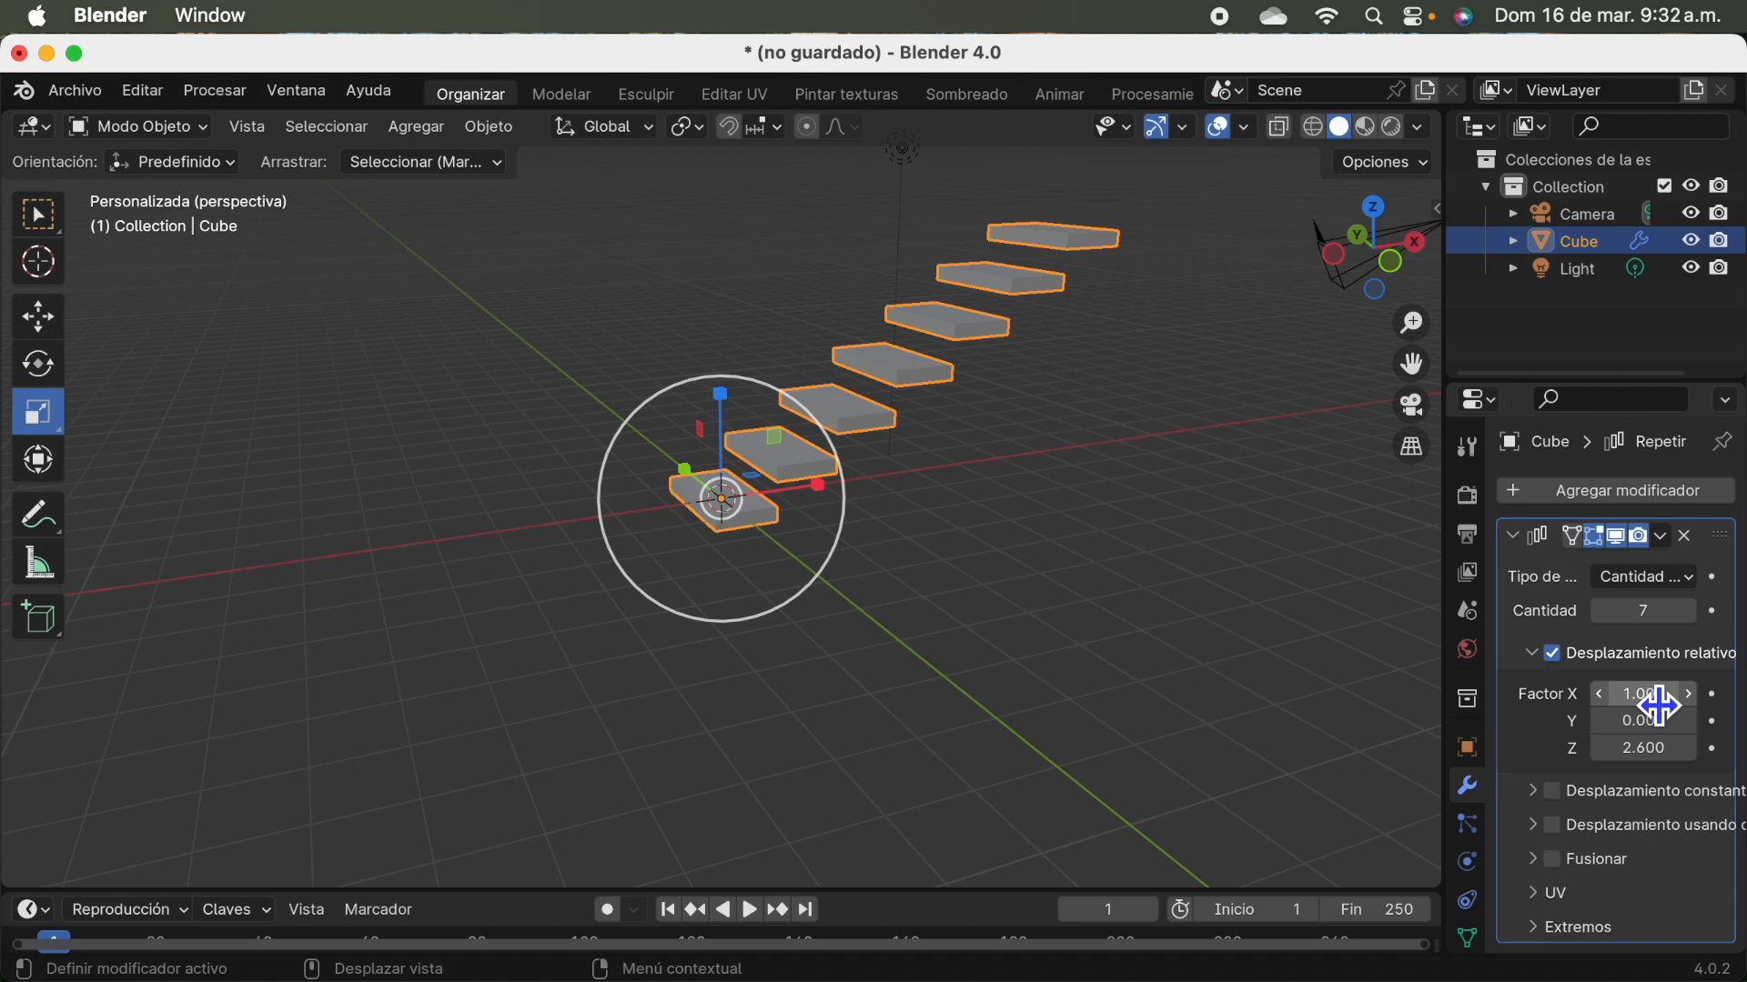
Space the stair steps farther apart with relative offset factors of 1.600 in X and 3.000 in Z.
drag(1651, 696, 1706, 696)
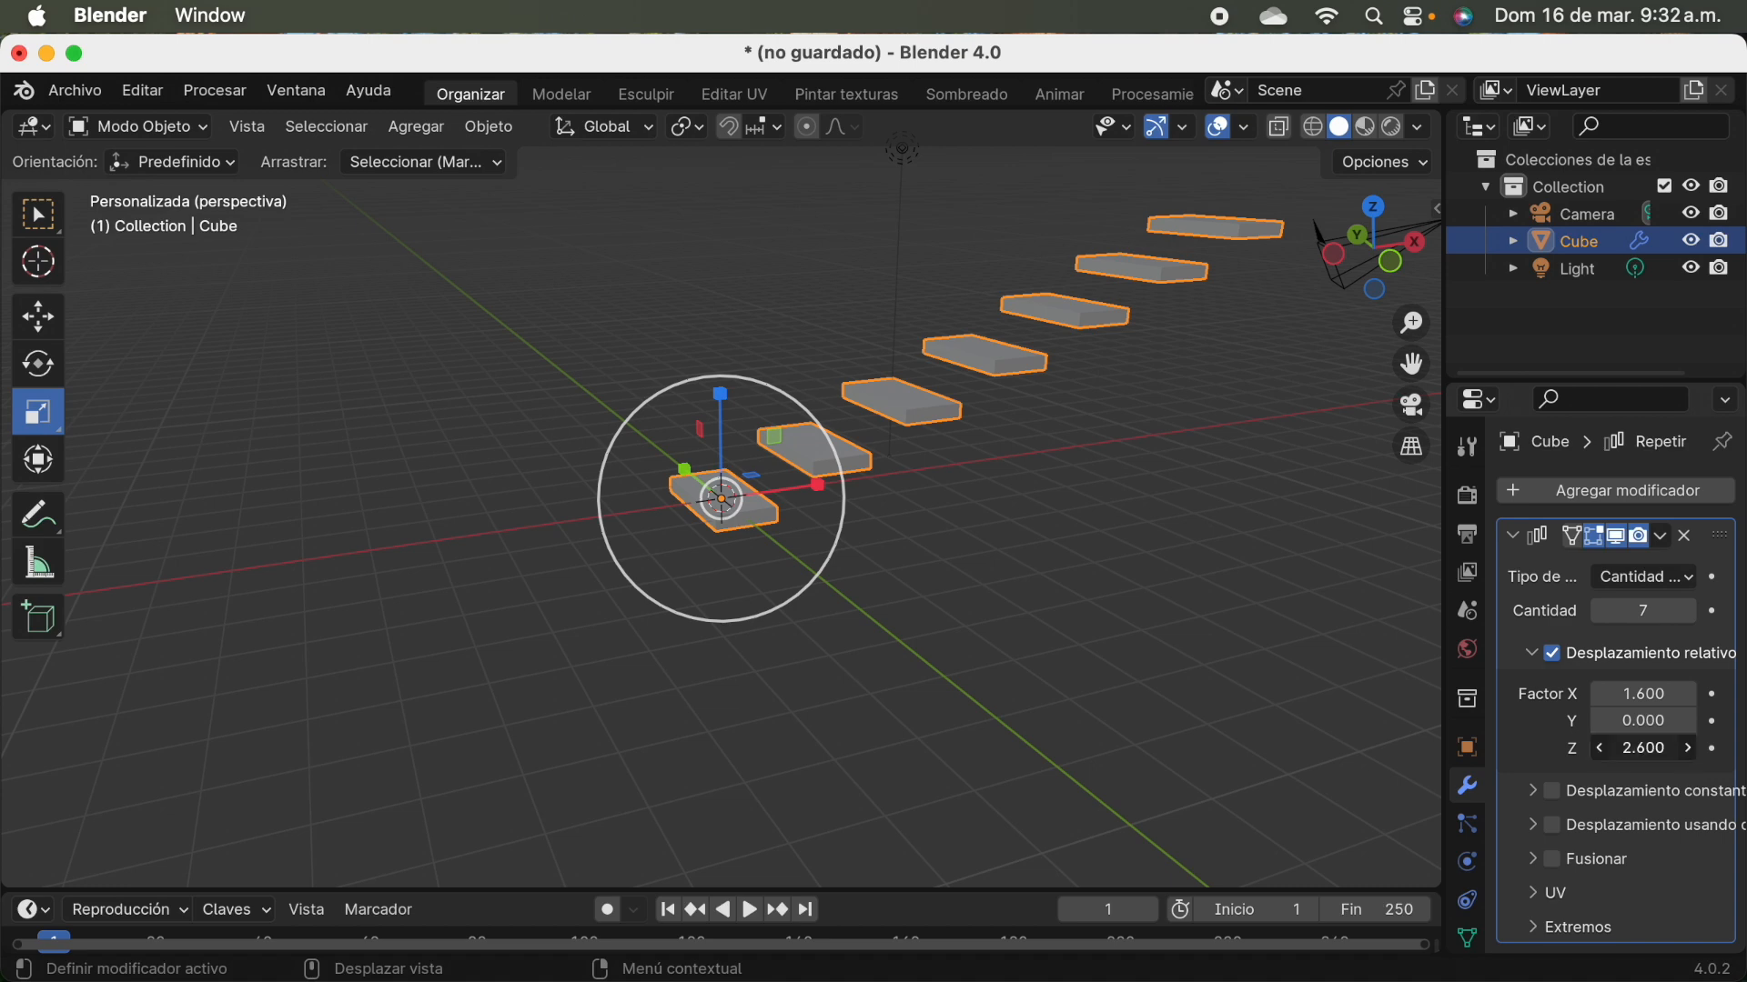
drag(1645, 747, 1663, 748)
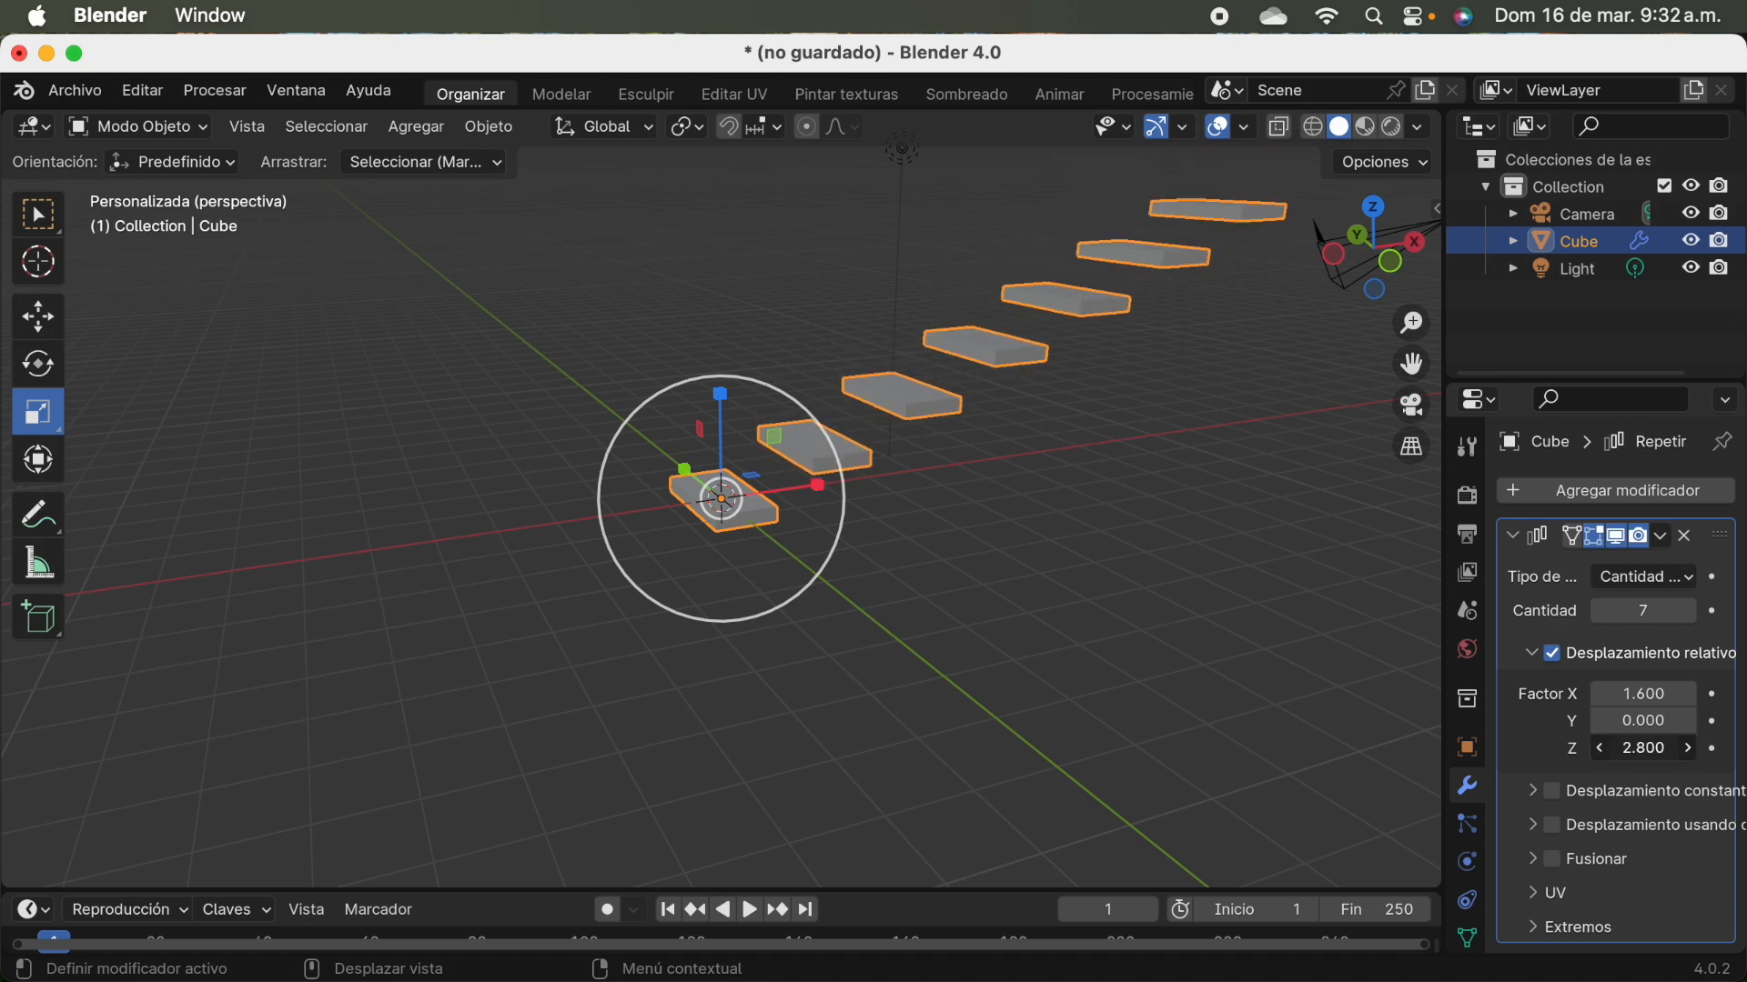
drag(1663, 748, 1672, 748)
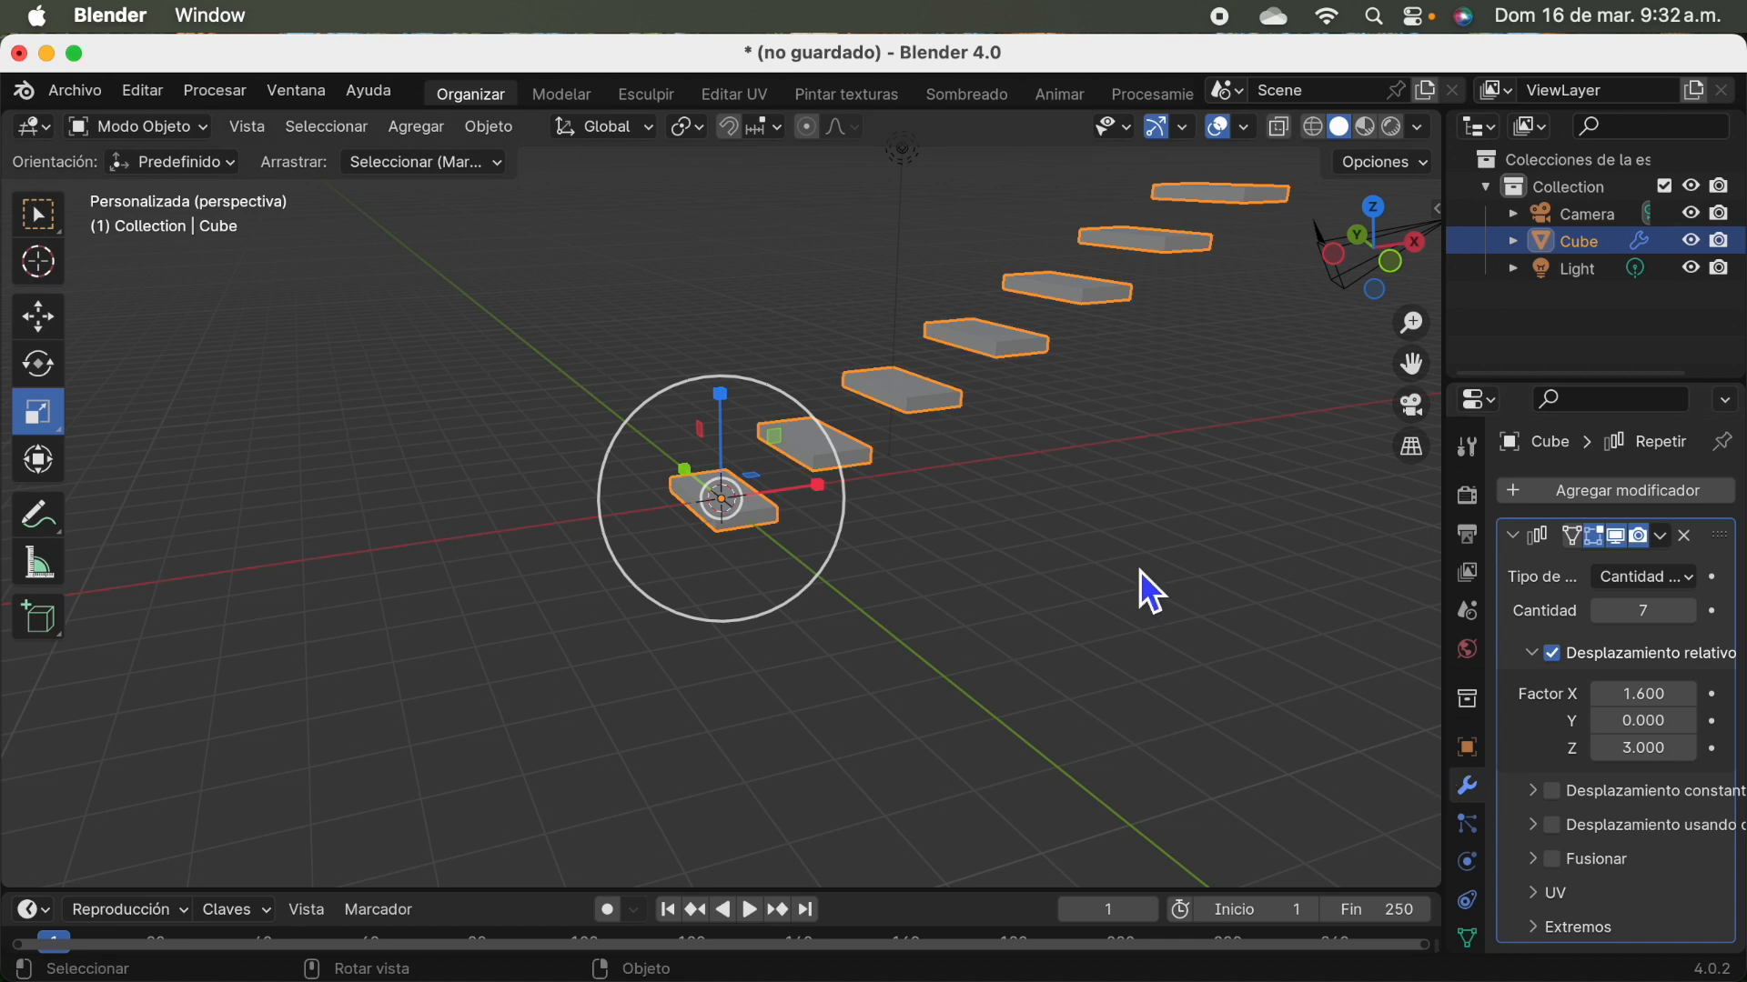
scroll(1193, 335, down, 3)
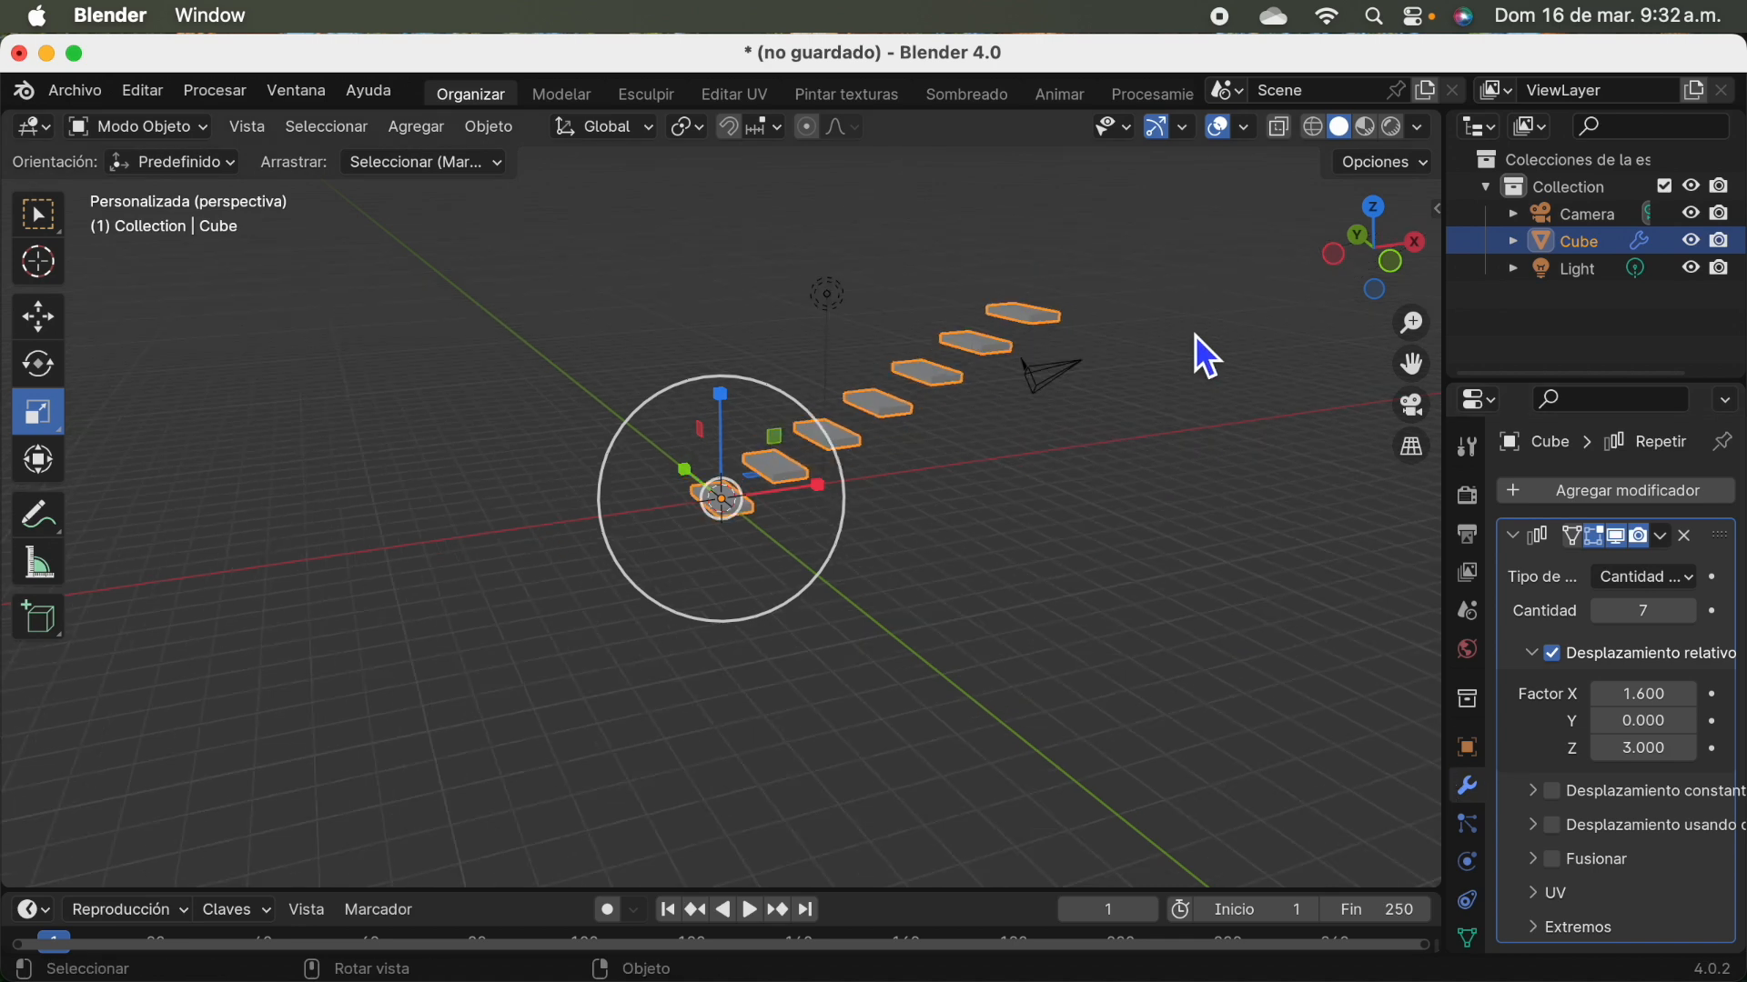
scroll(1193, 334, up, 2)
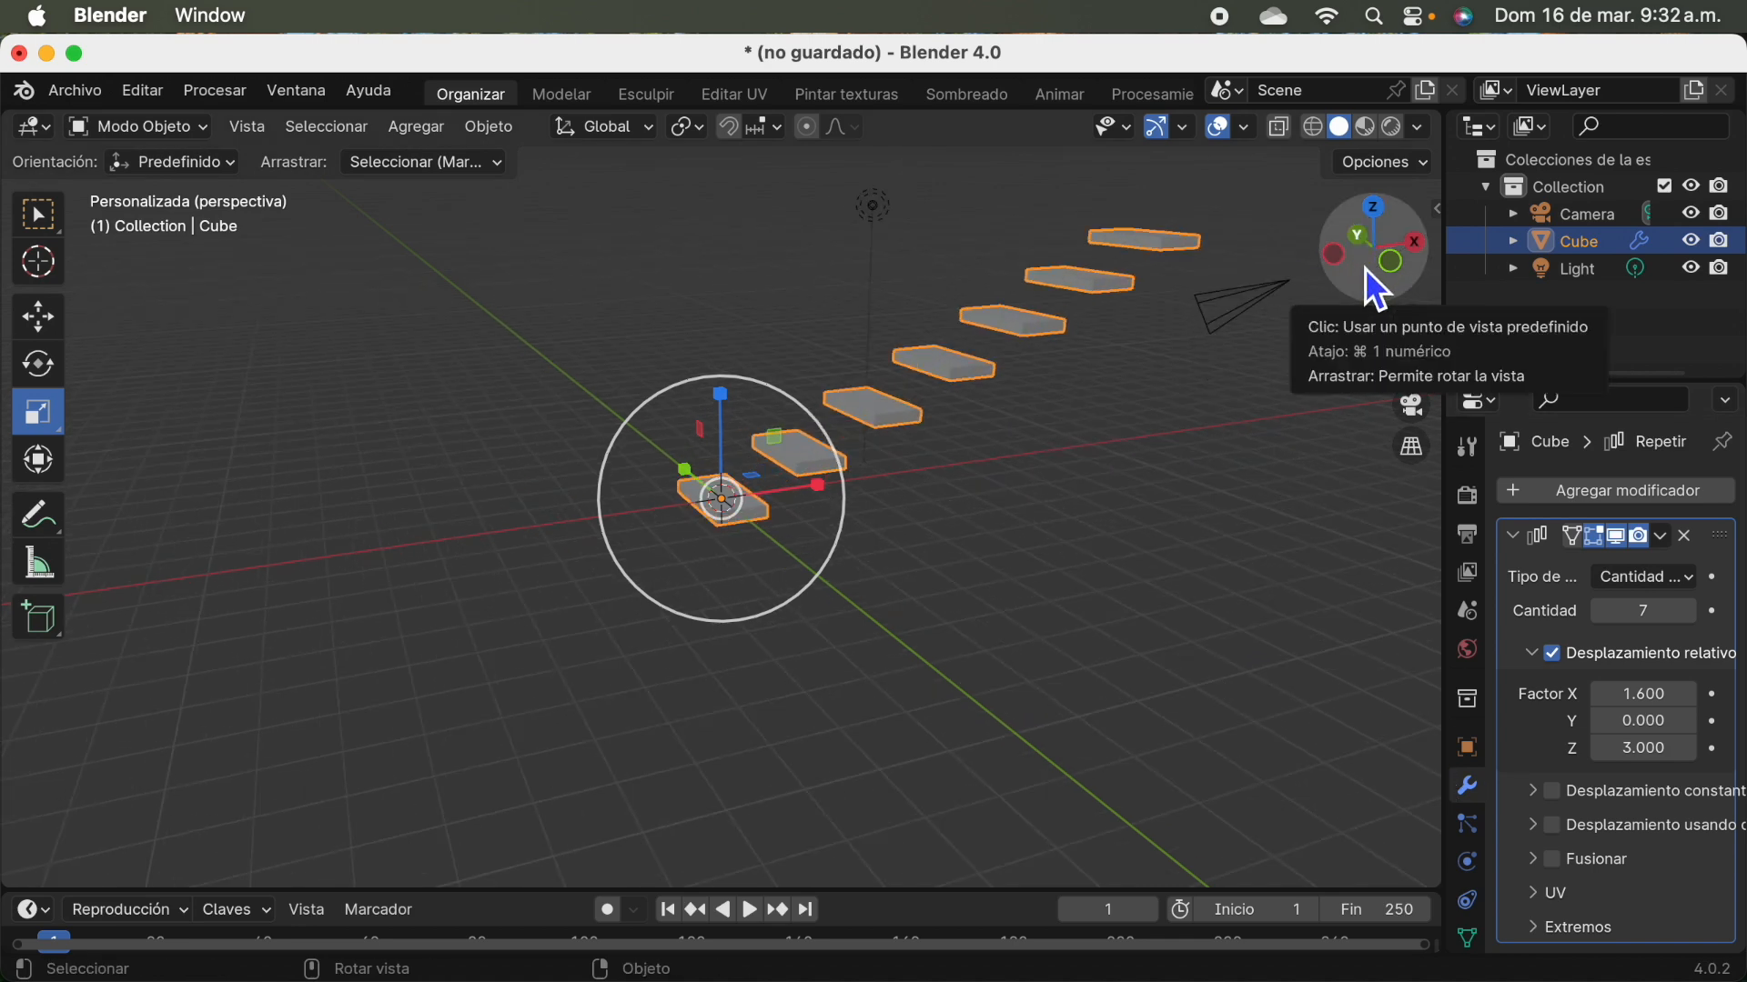
drag(1372, 285, 1416, 339)
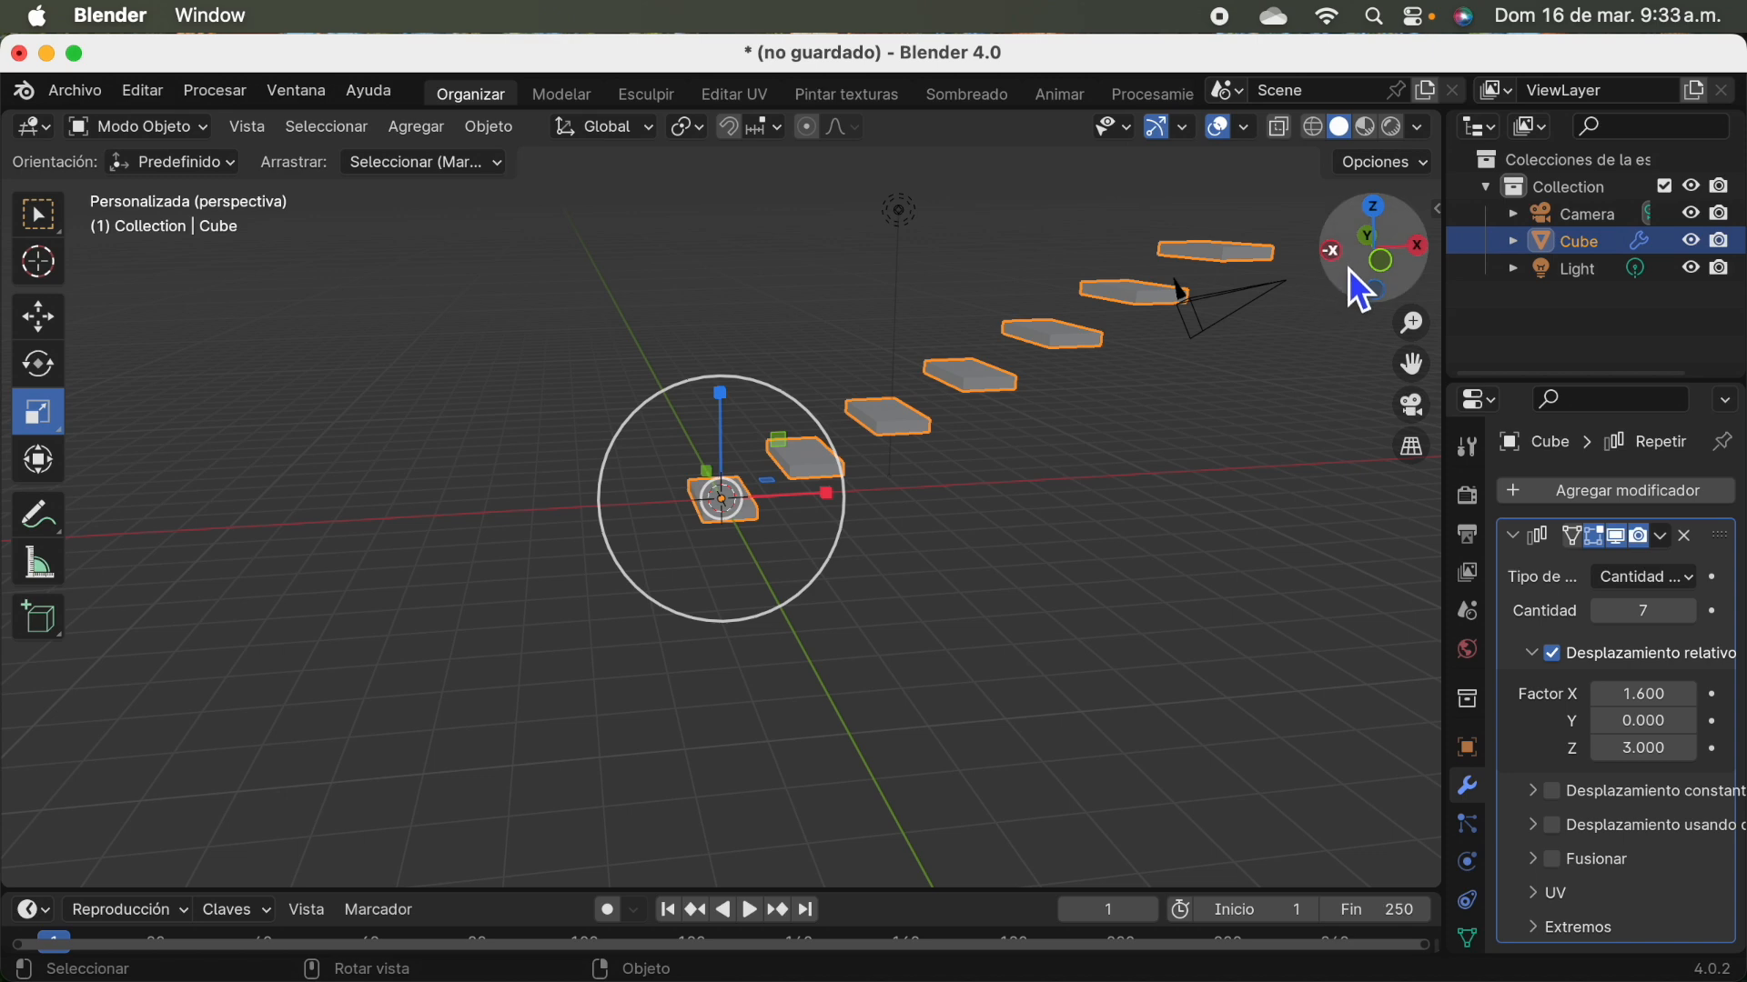
drag(1350, 275, 1330, 301)
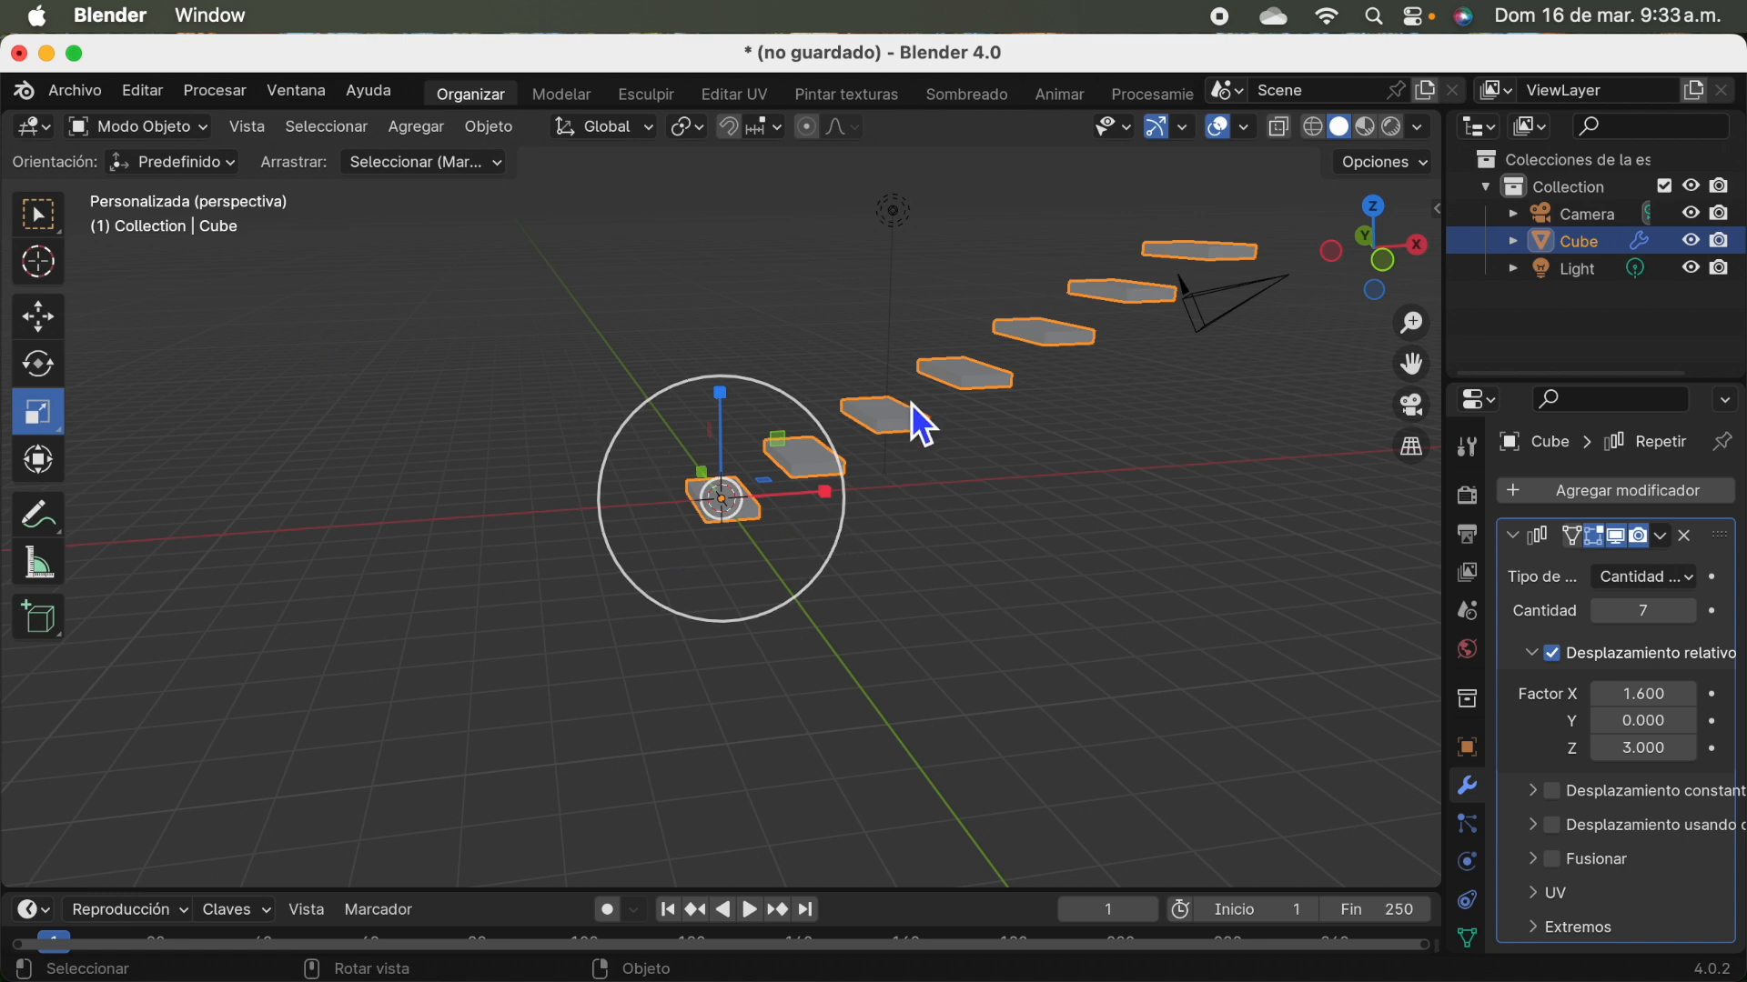
Start a new General file without saving the staircase scene.
click(91, 91)
mouse_move(118, 130)
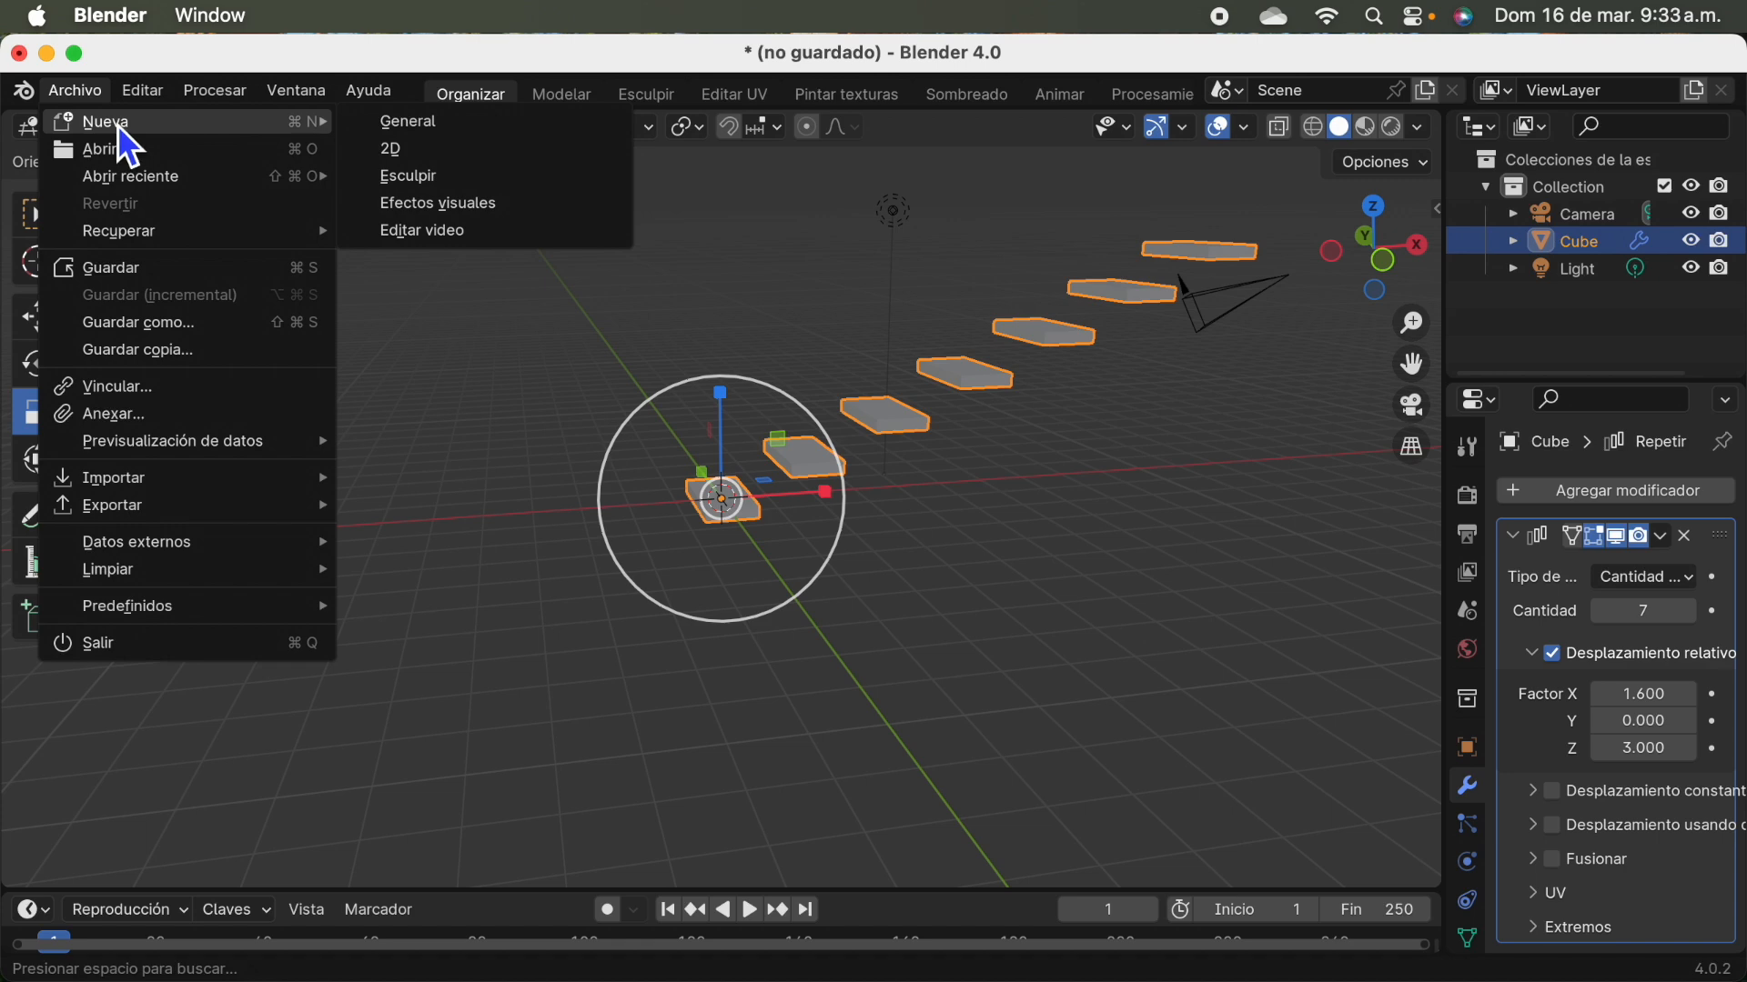
click(390, 128)
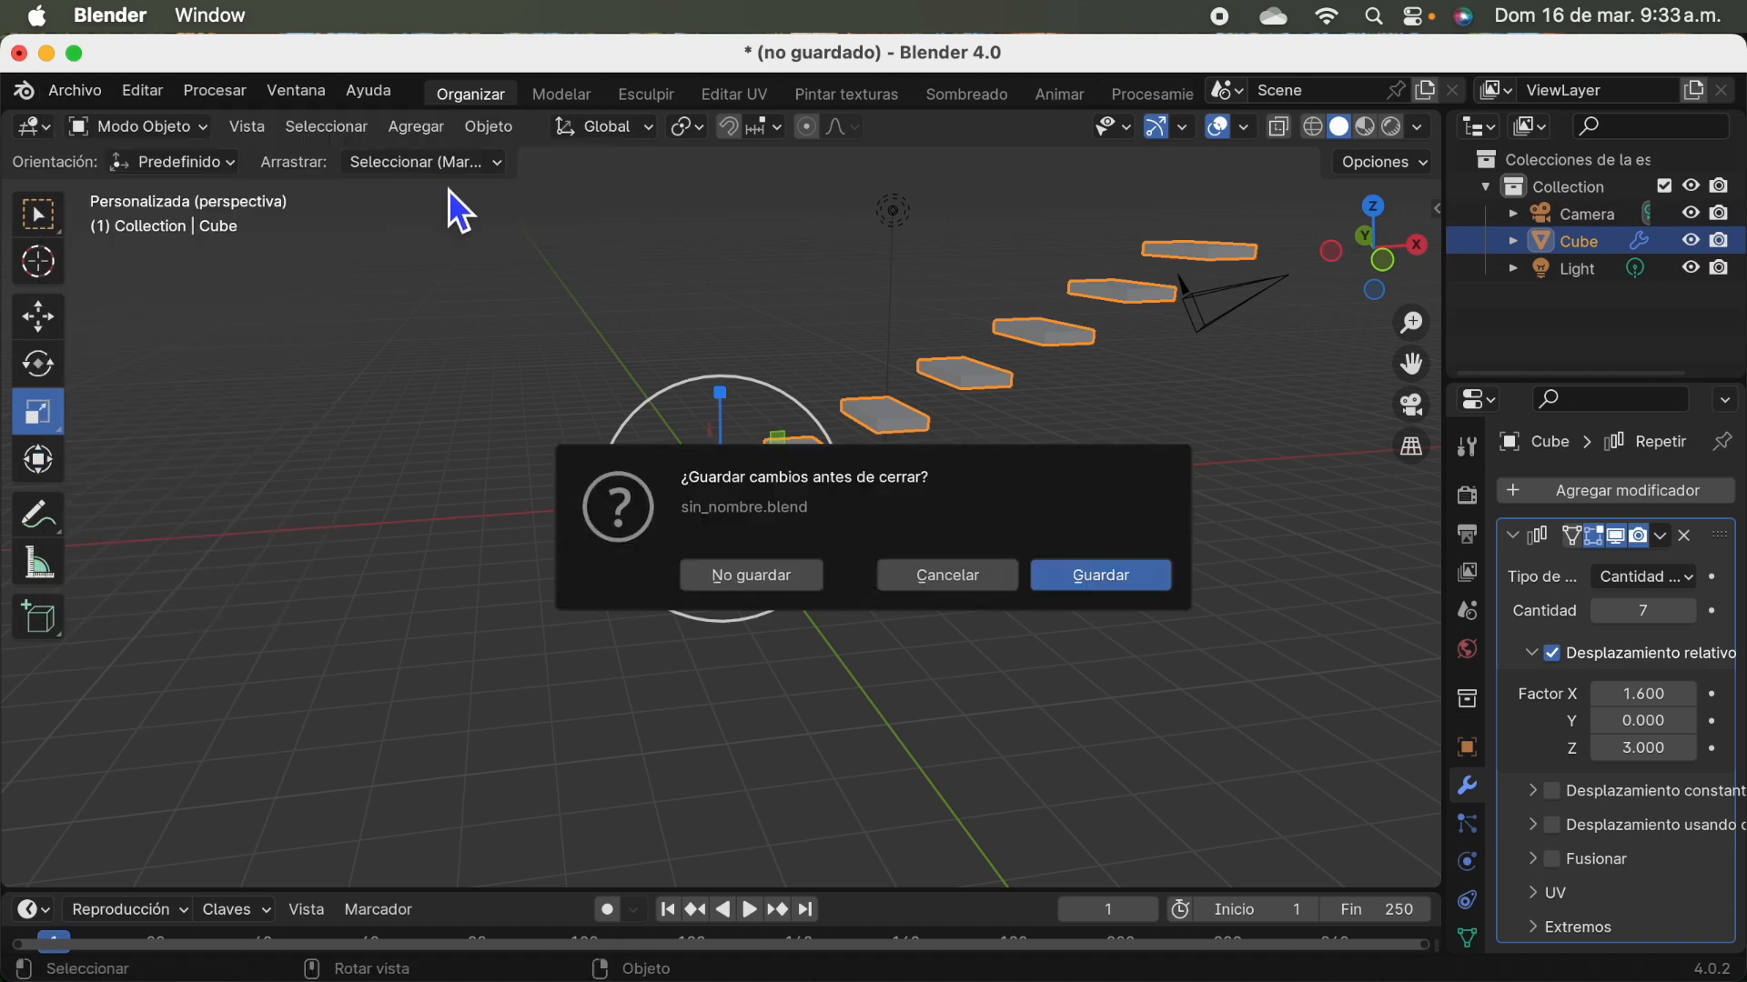
click(779, 582)
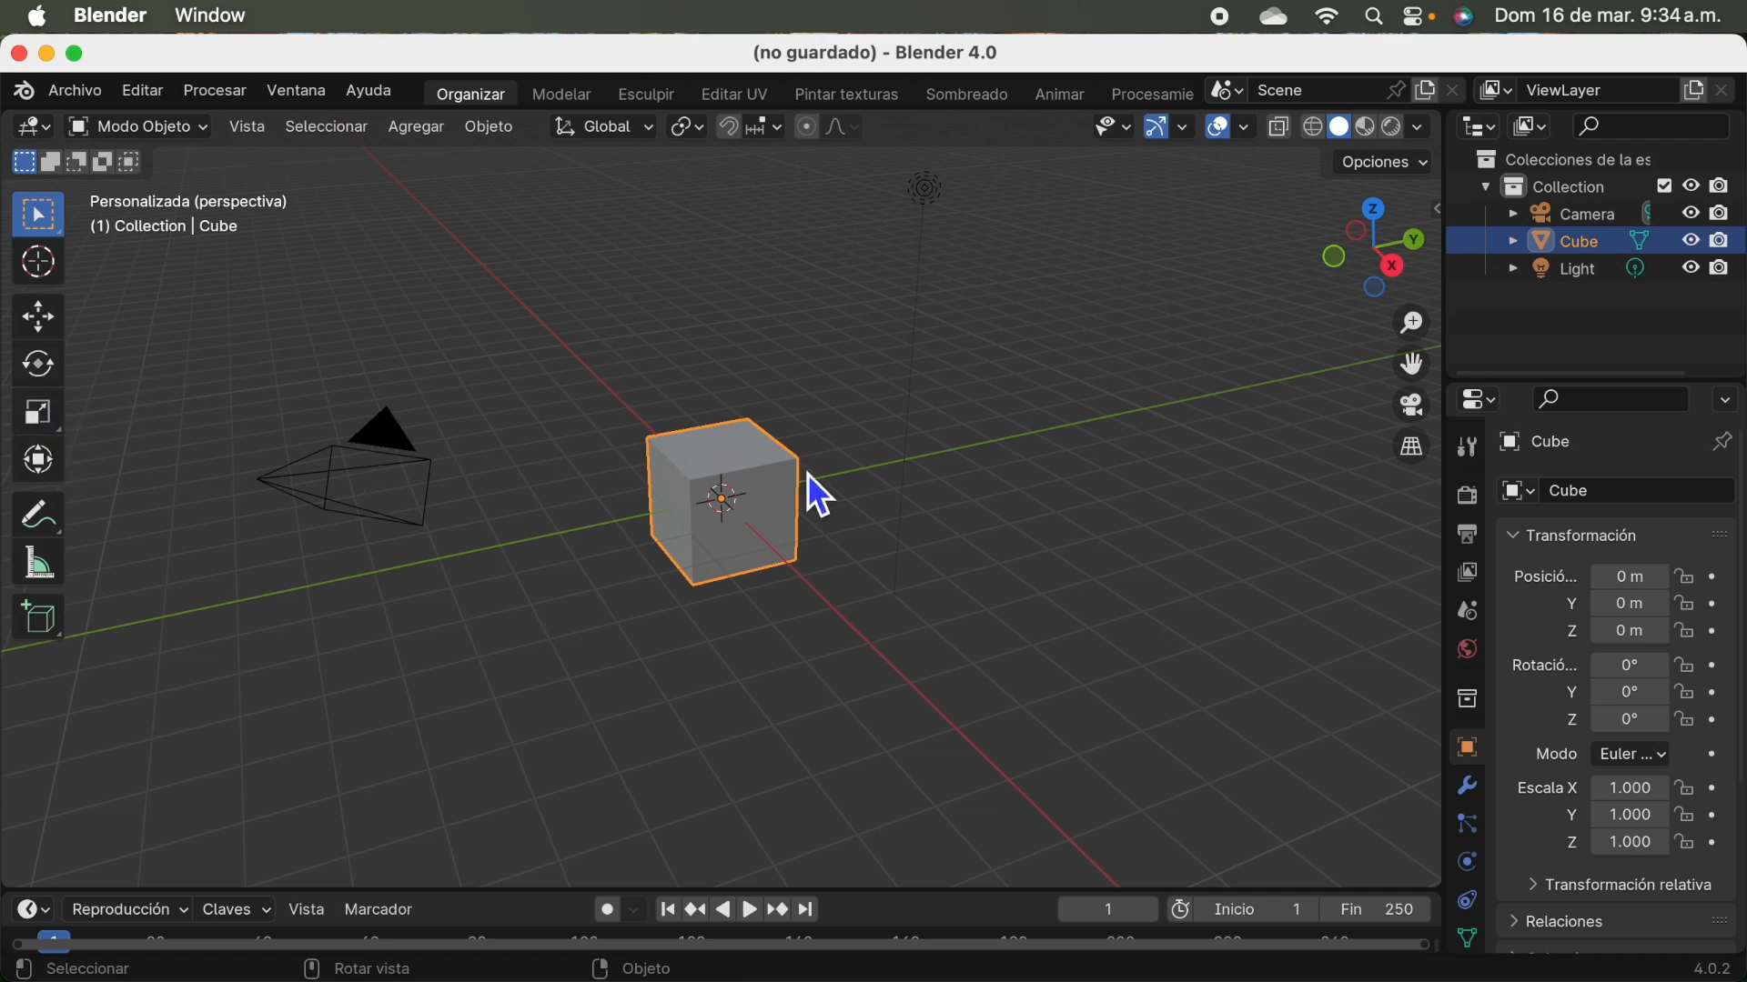
Scale the new default cube into a tall upright board, about 0.382 in X, 0.085 in Y and 2.058 in Z.
click(761, 520)
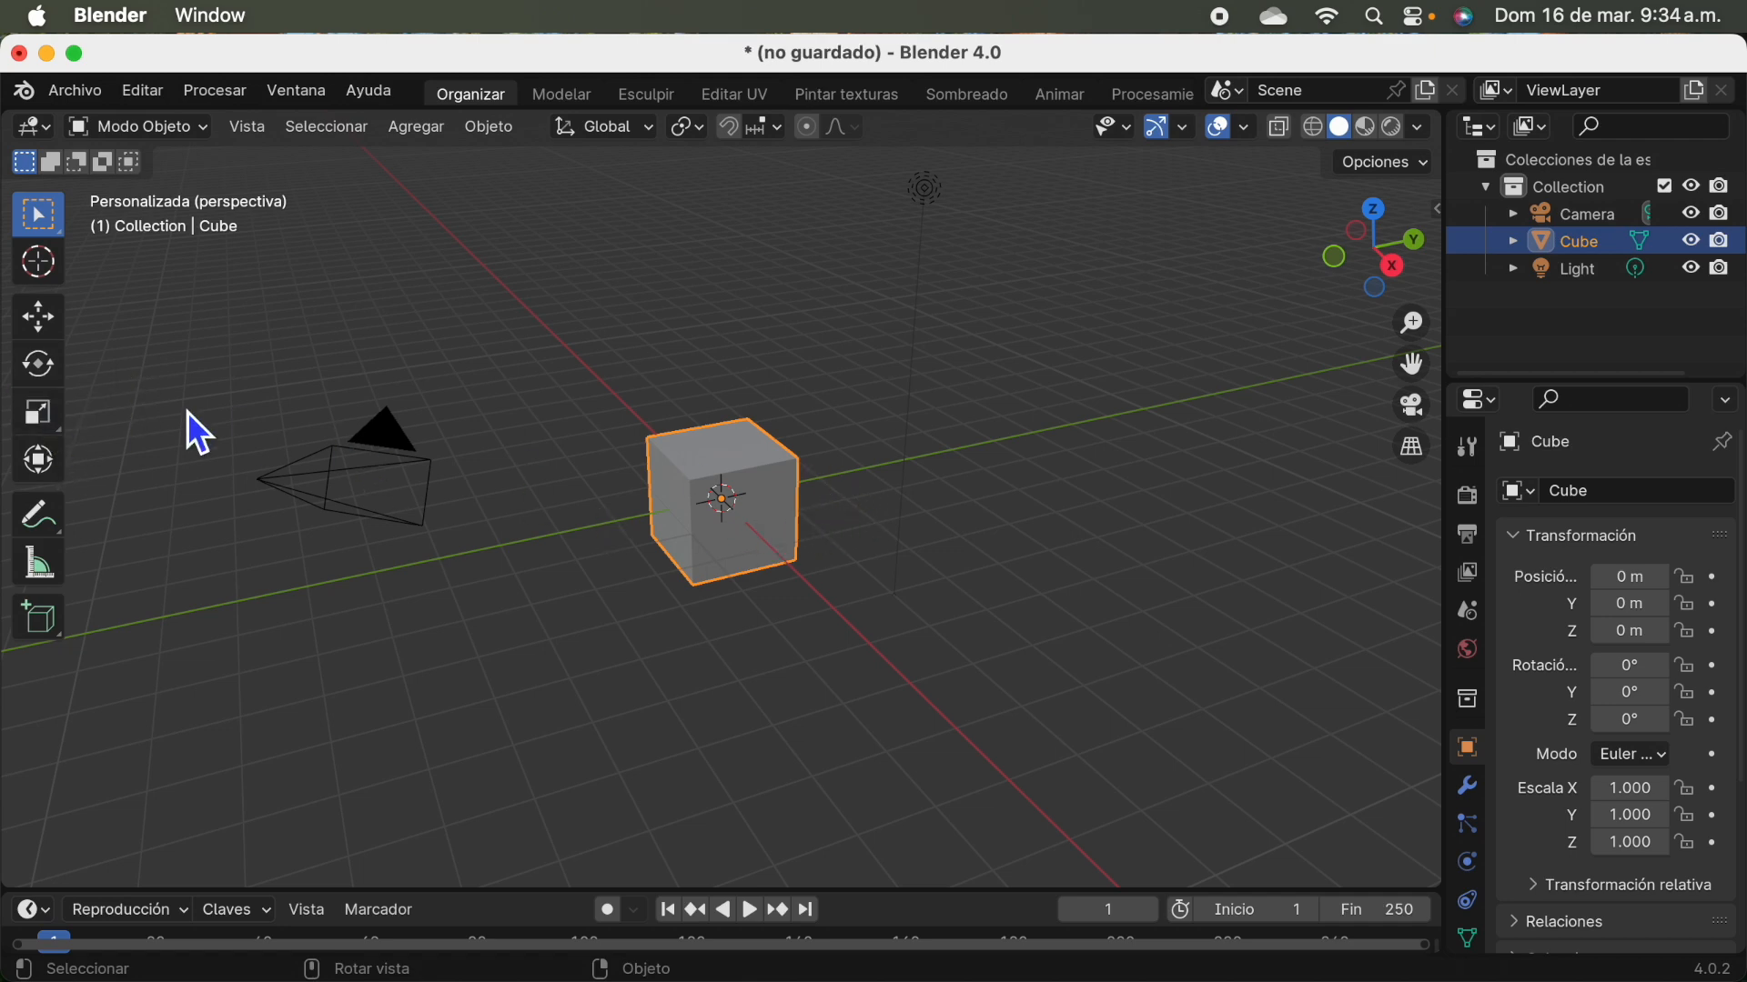
click(48, 416)
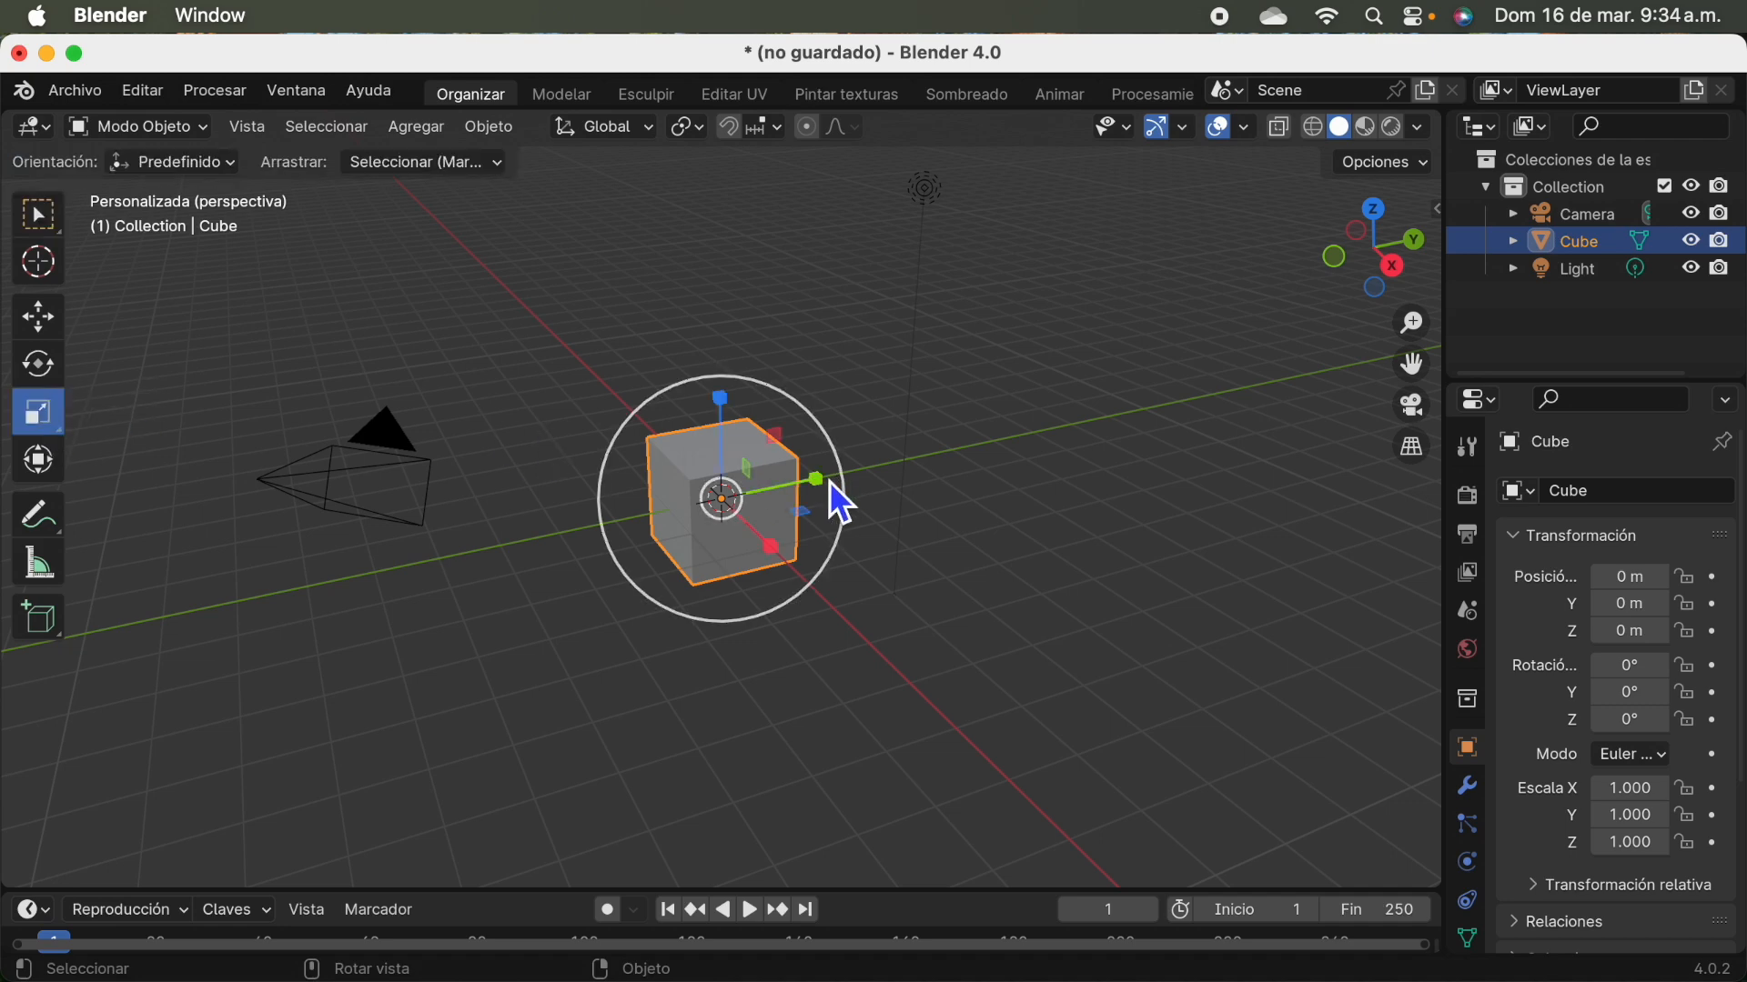
drag(828, 482, 728, 501)
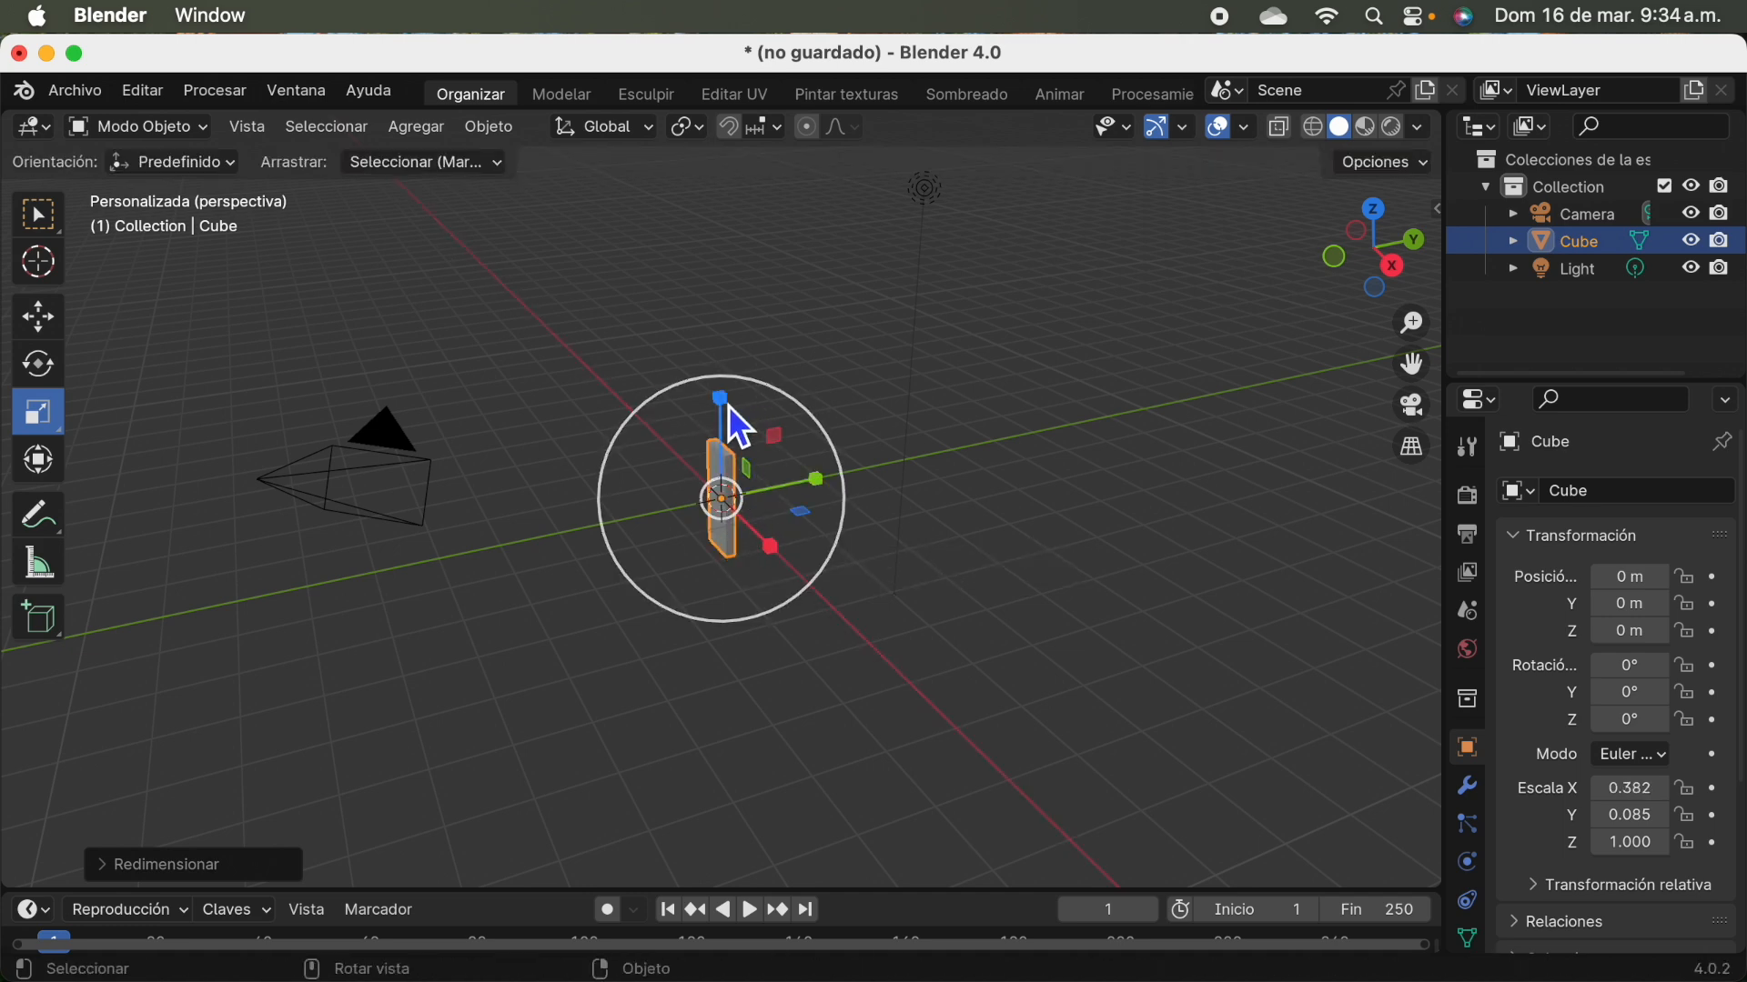
drag(728, 405, 710, 282)
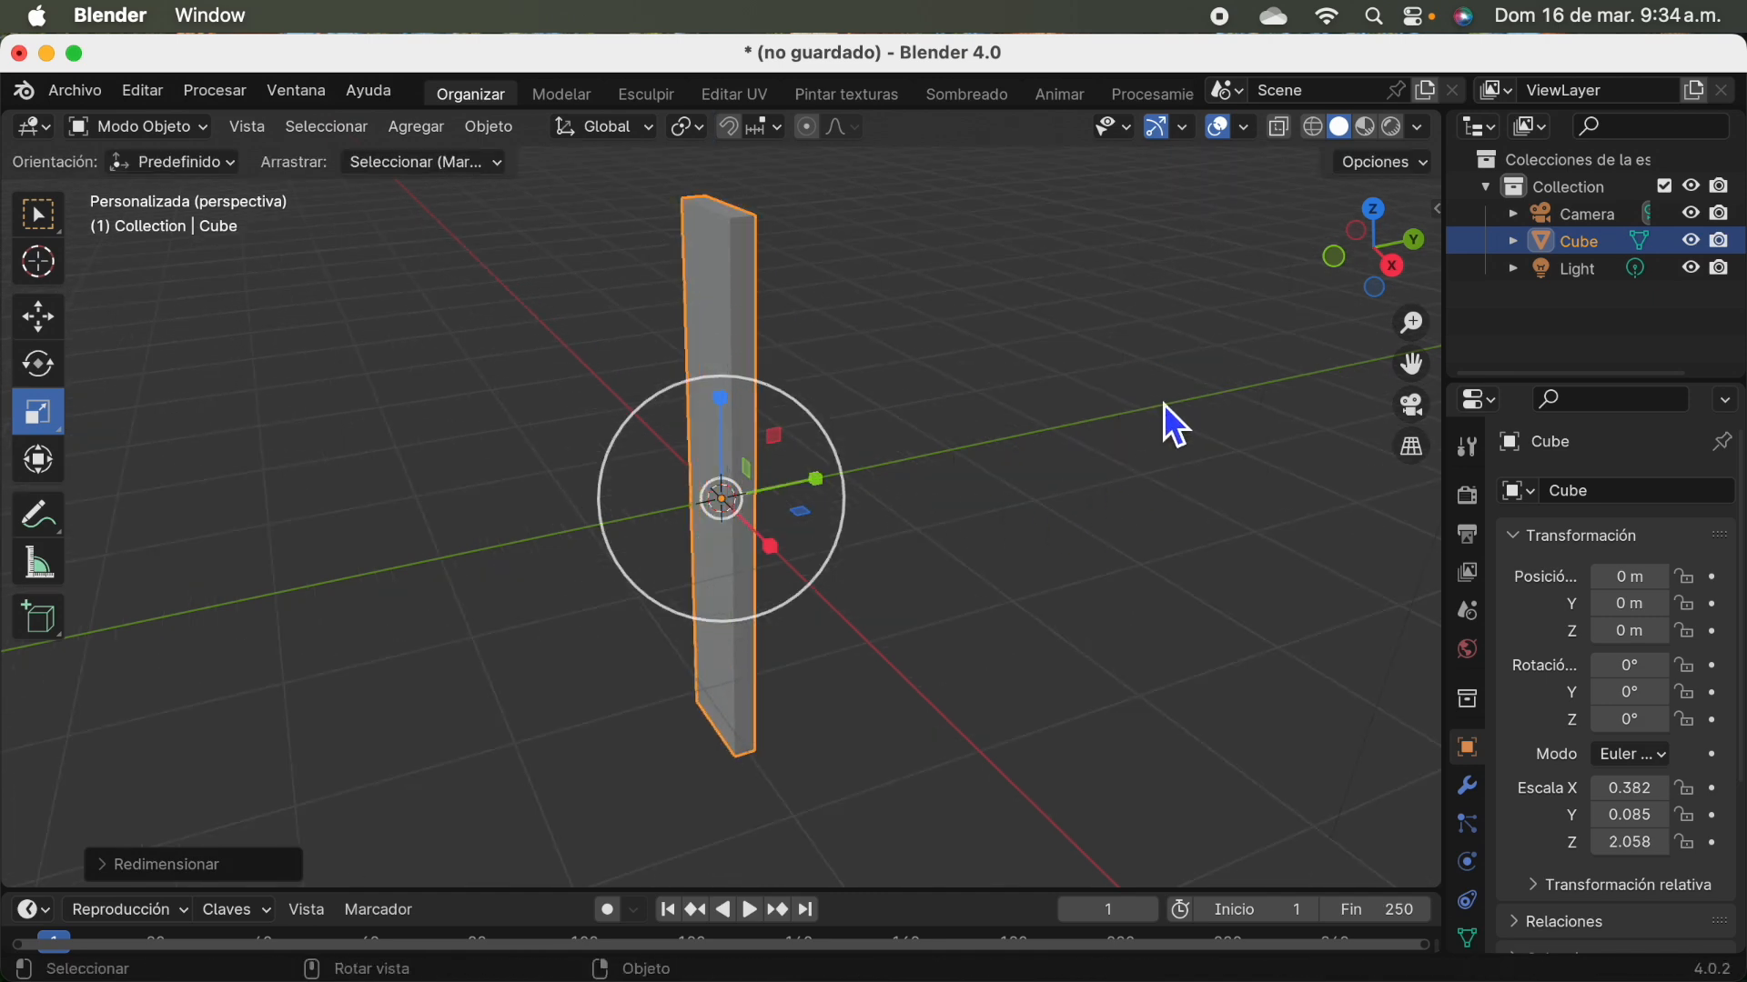
Slim the upright board to a scale of about 0.214 in X and 0.057 in Y.
drag(1412, 364, 1402, 449)
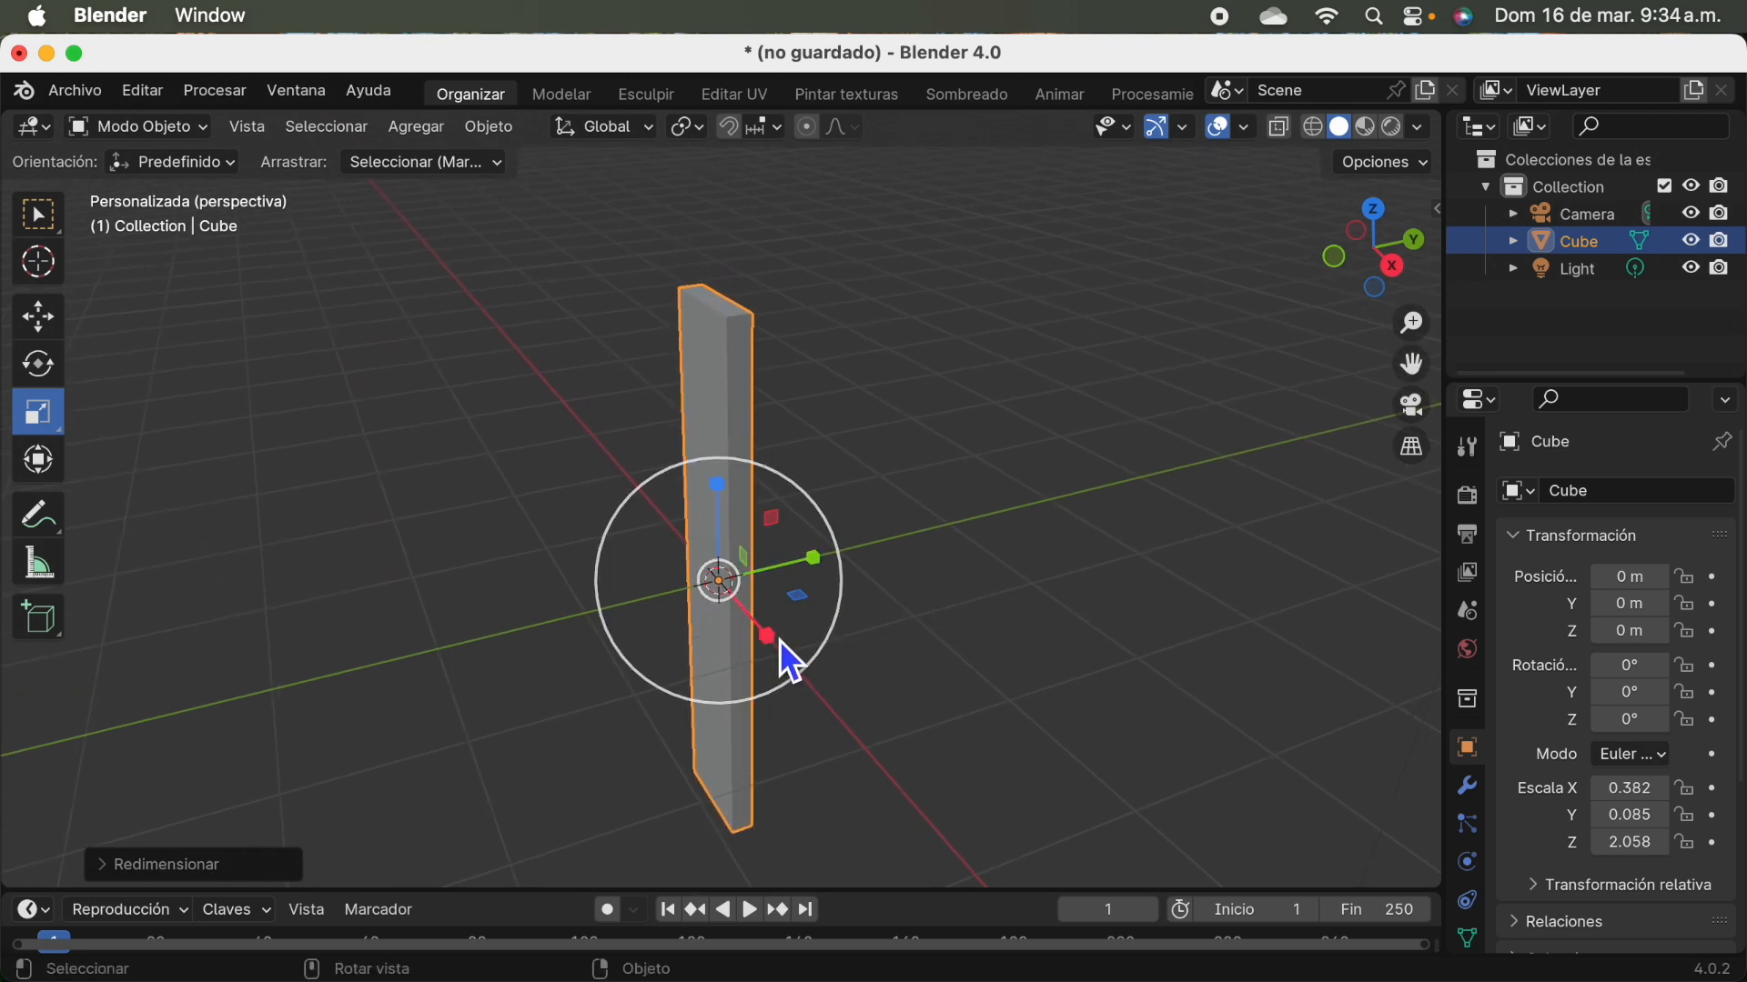
drag(779, 641, 751, 615)
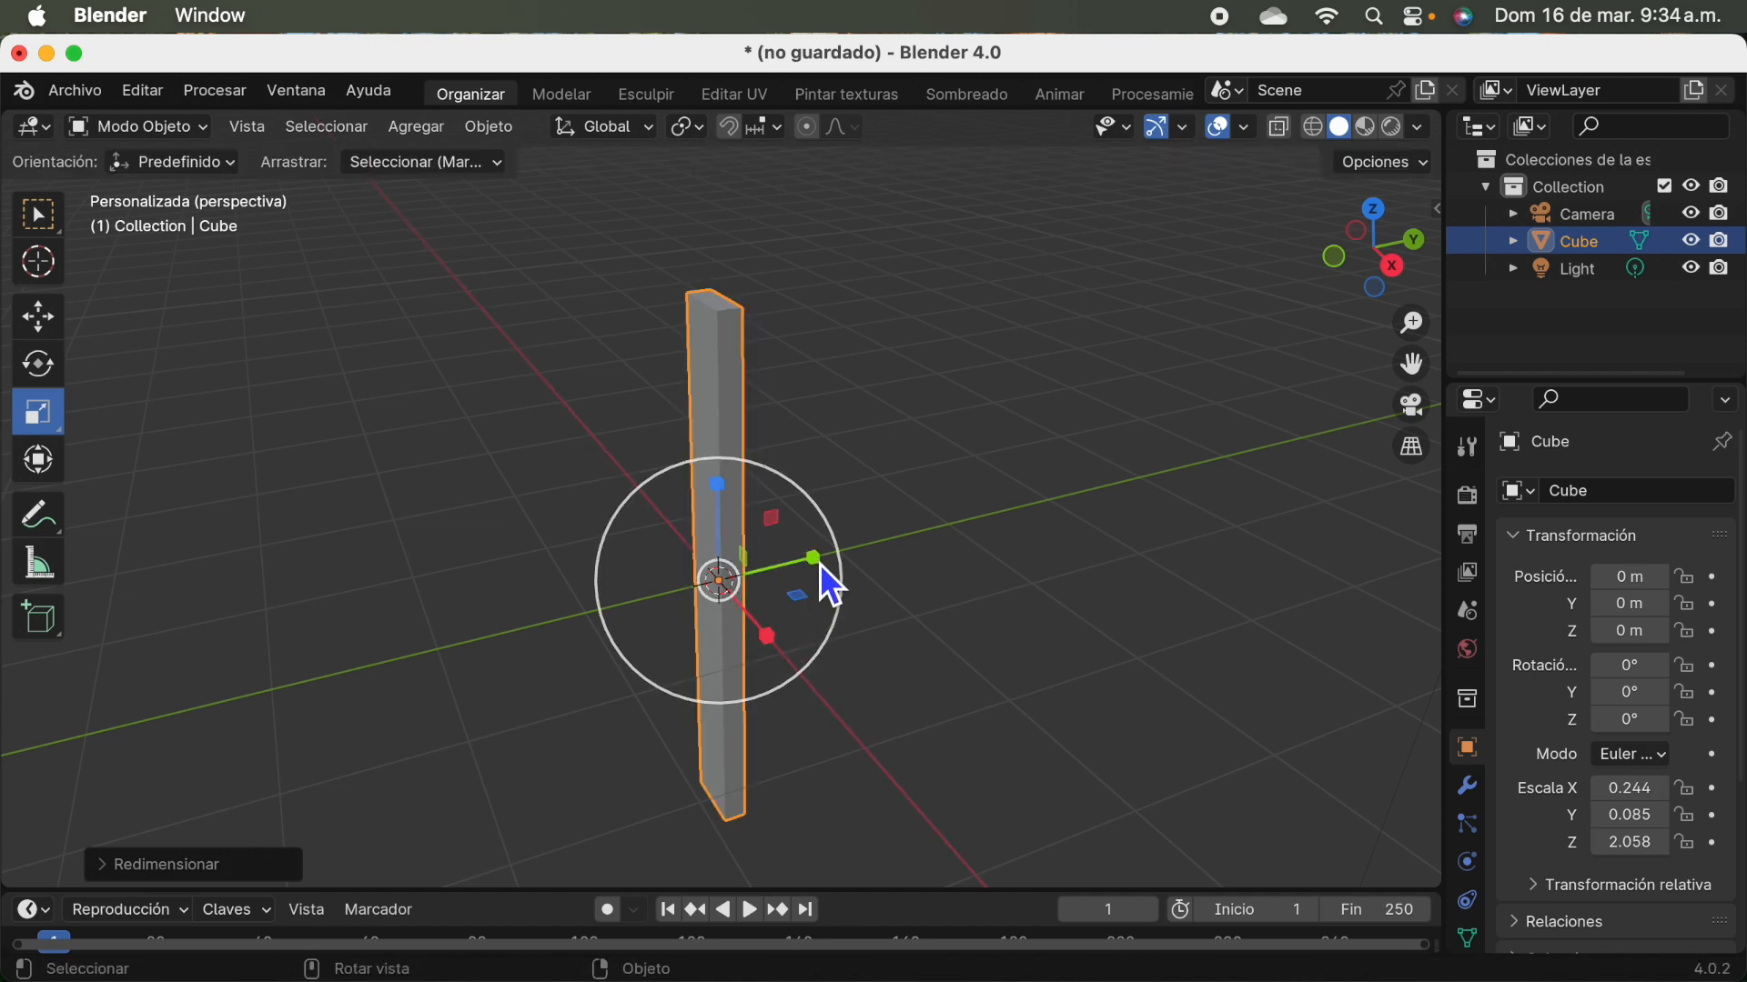
drag(821, 564, 780, 571)
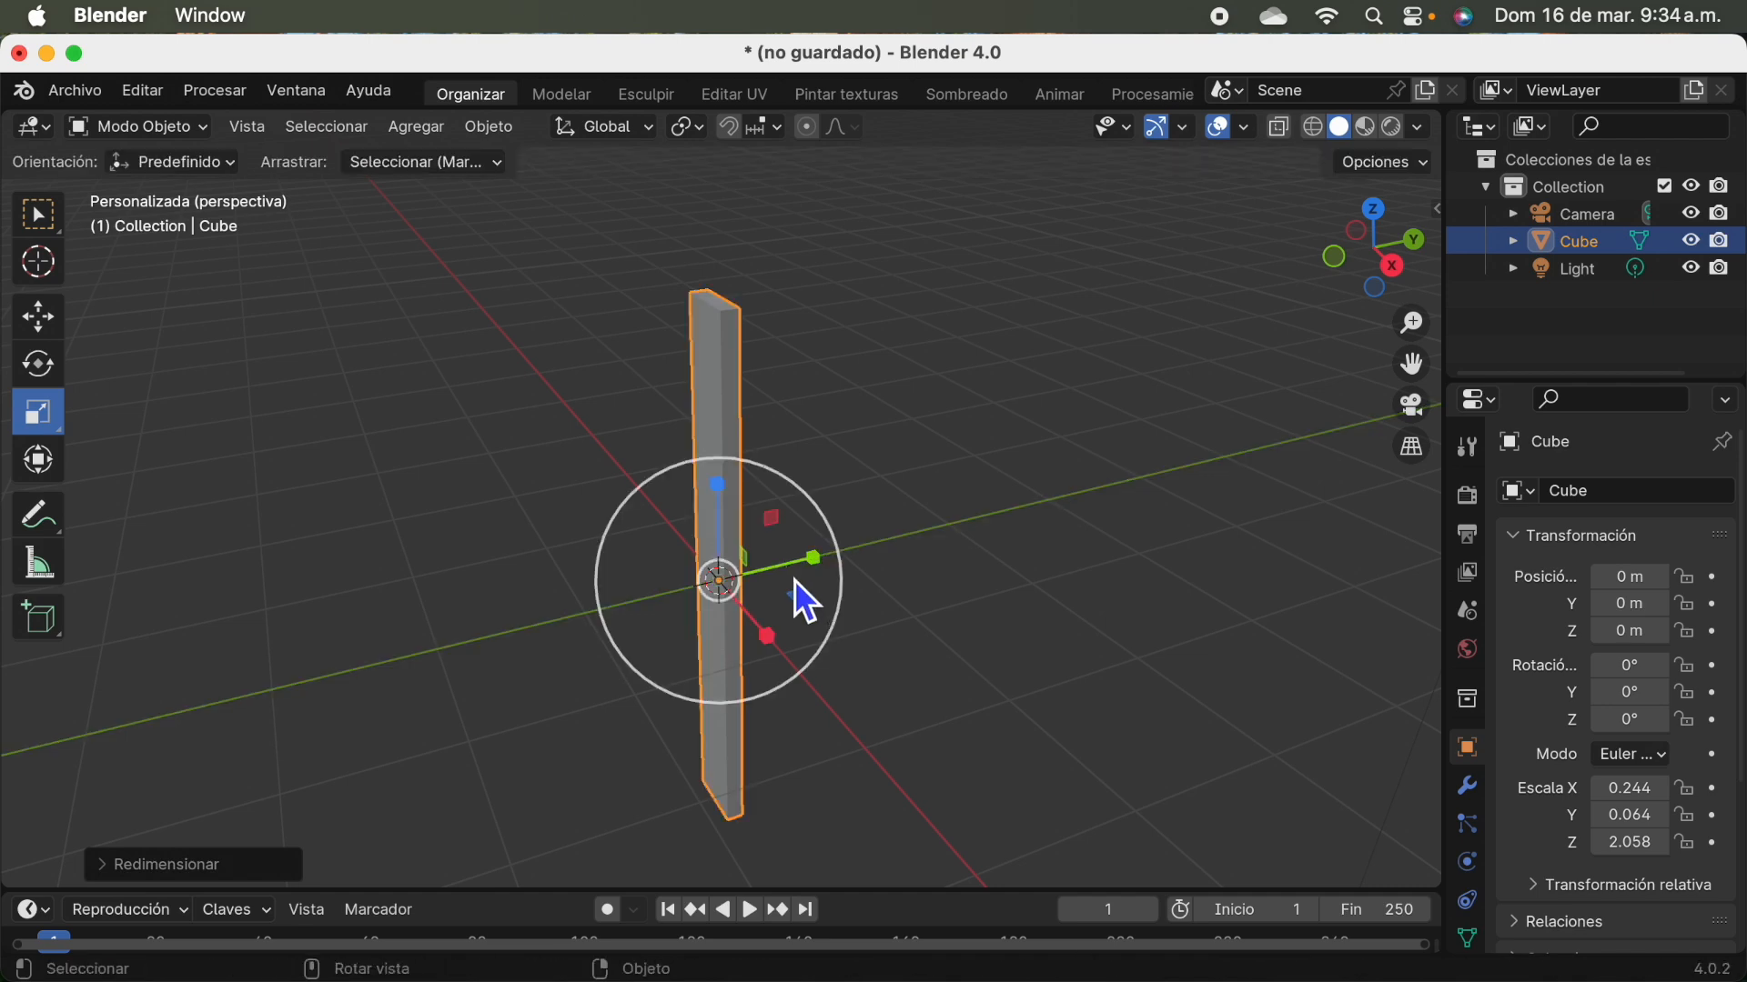
mouse_move(766, 635)
mouse_down()
mouse_move(755, 622)
mouse_move(764, 636)
mouse_up()
drag(827, 561, 806, 561)
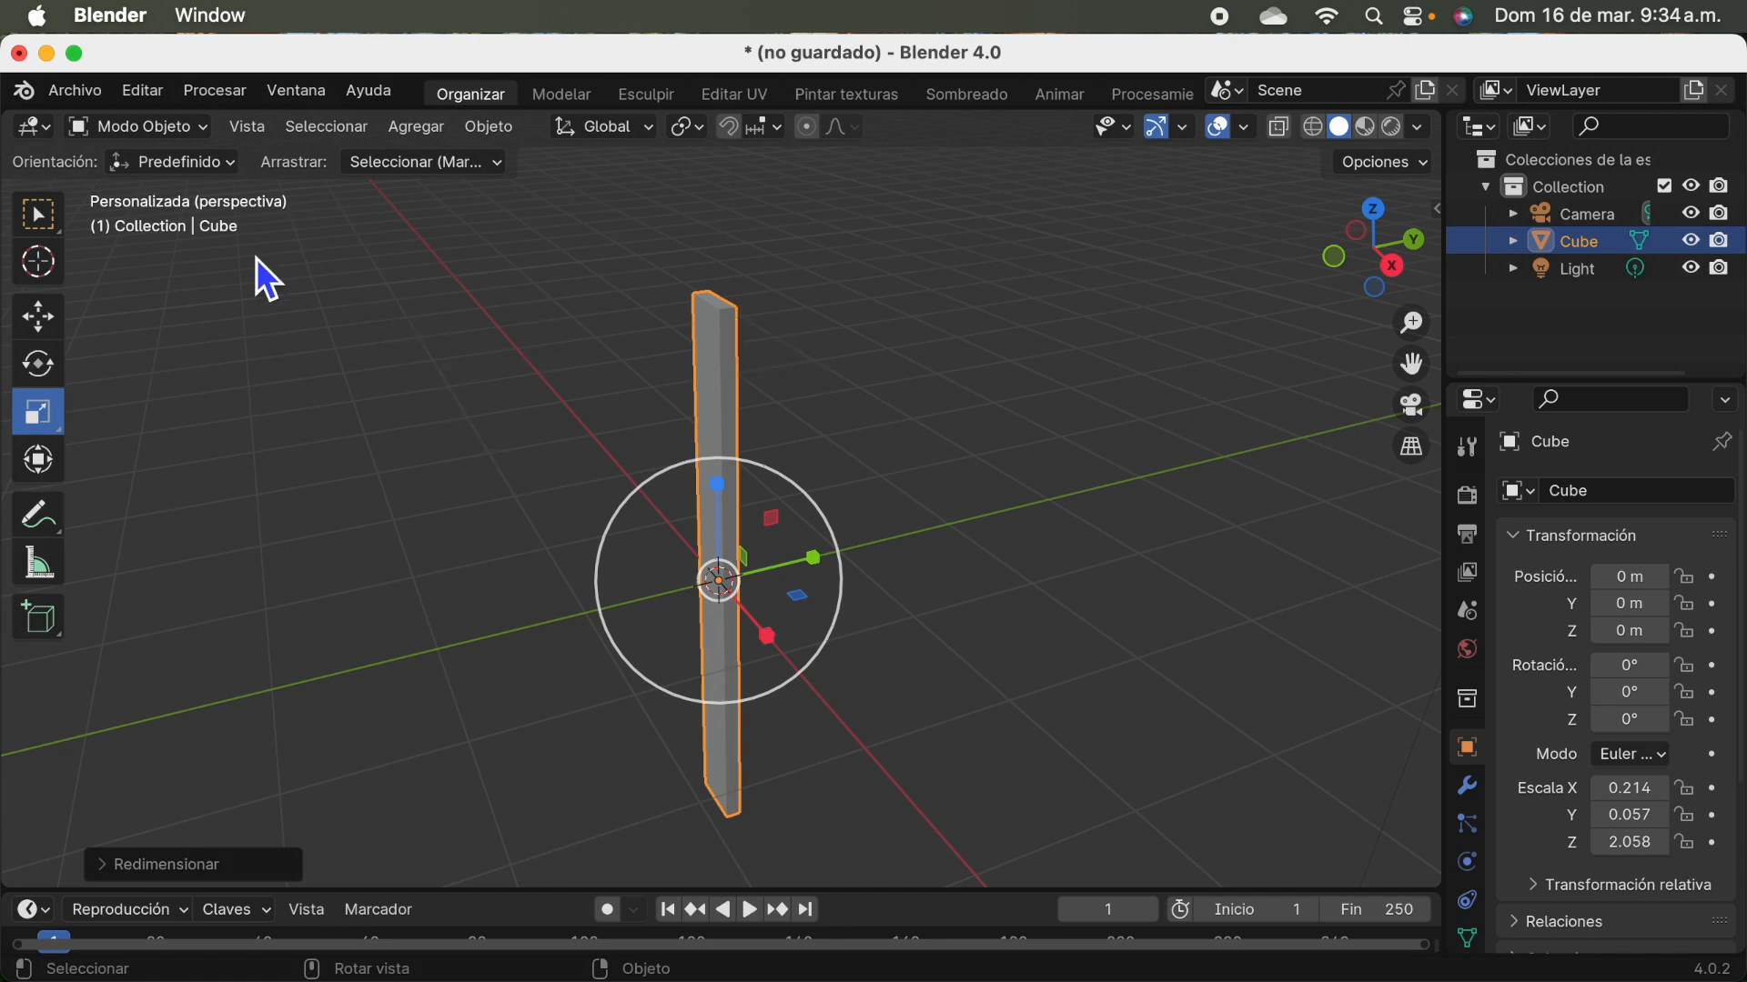
In Edit Mode, extrude the board's top face straight up by a short segment.
click(183, 129)
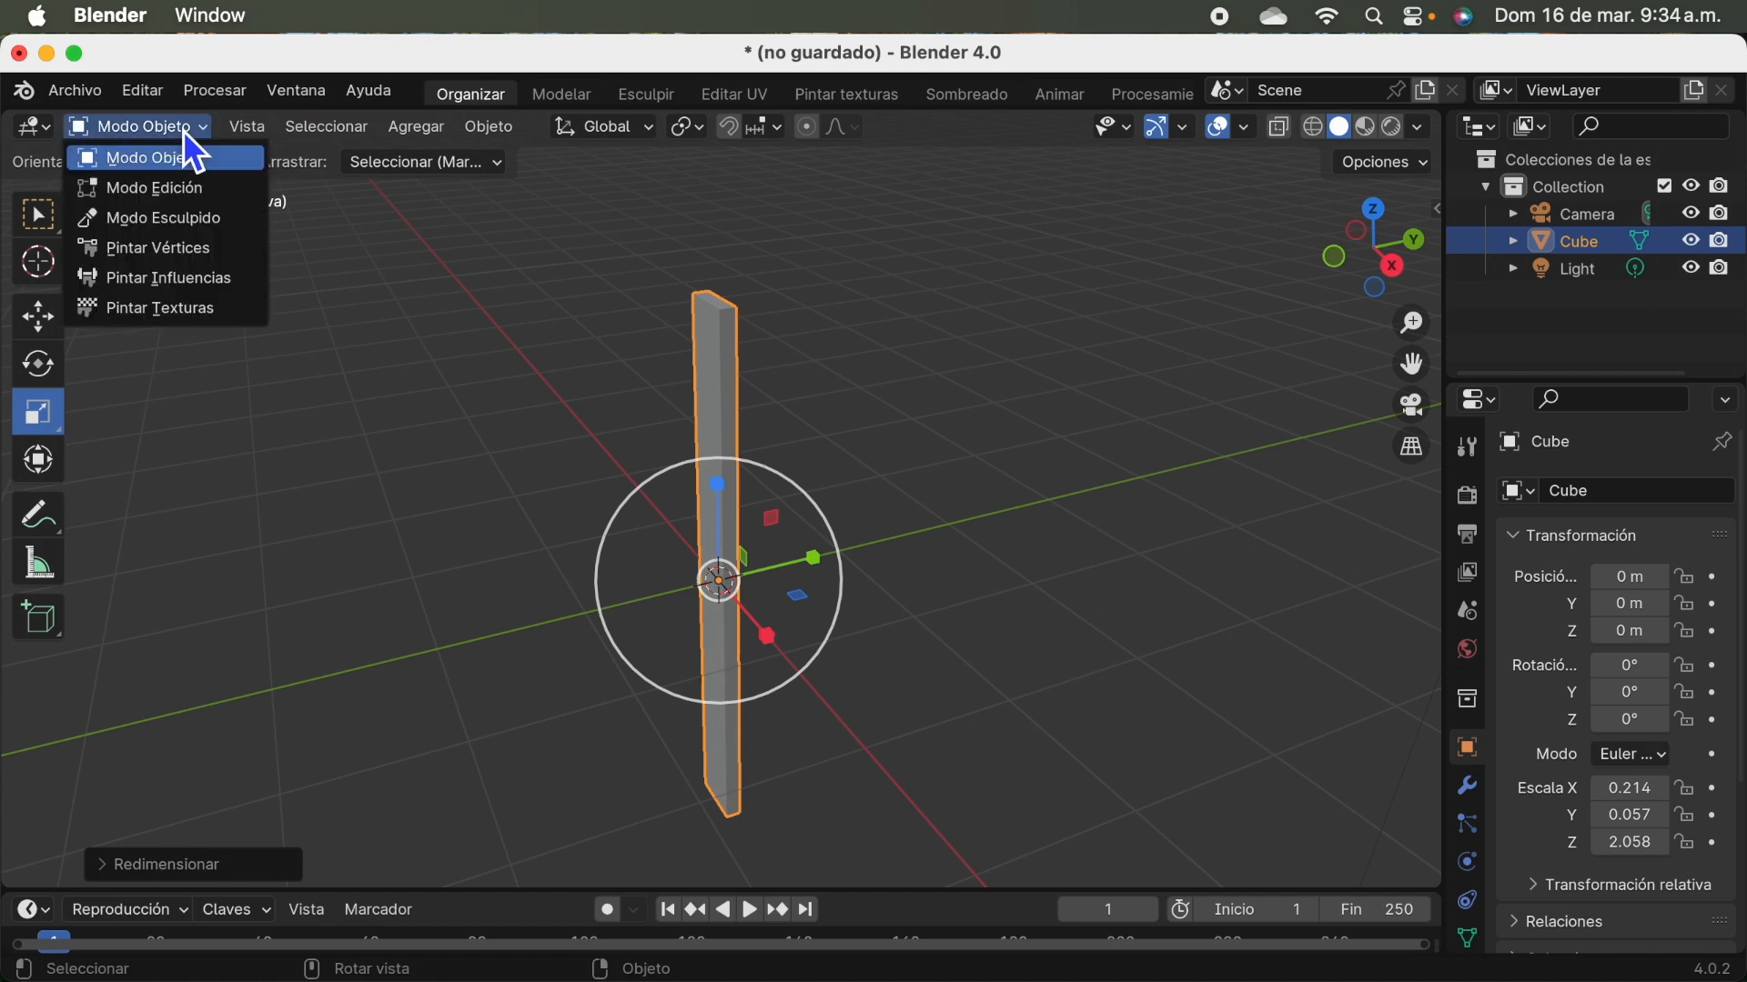
click(184, 194)
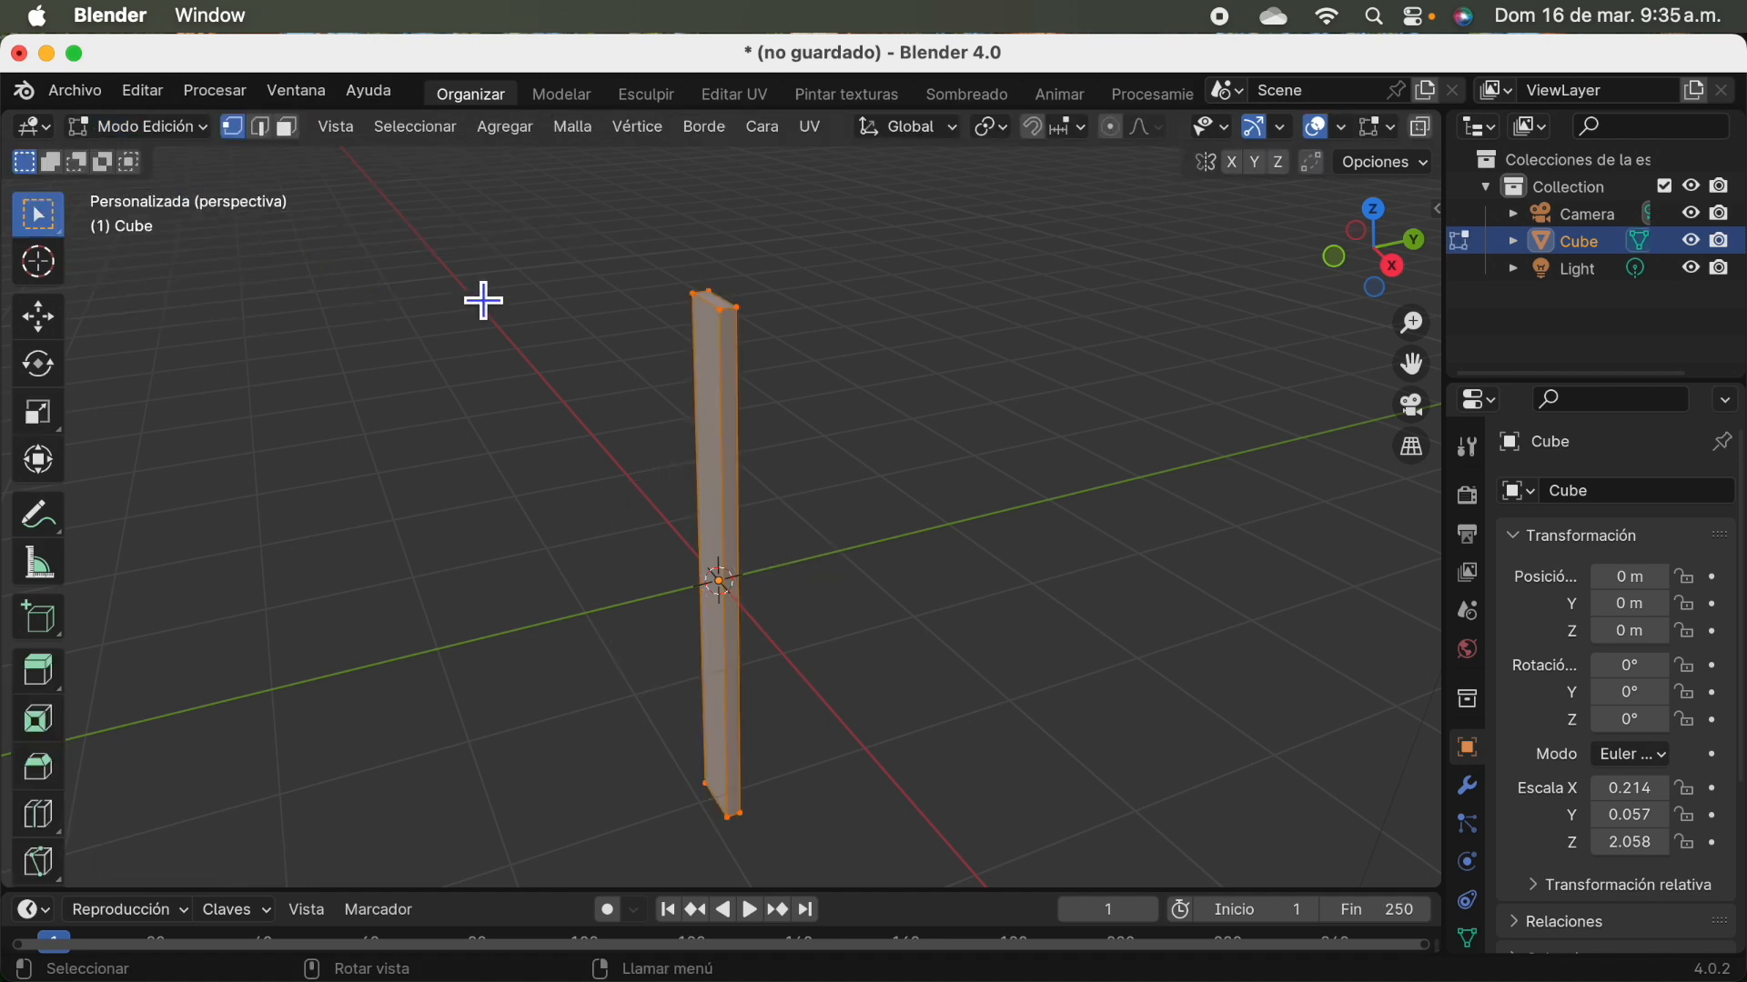
click(289, 129)
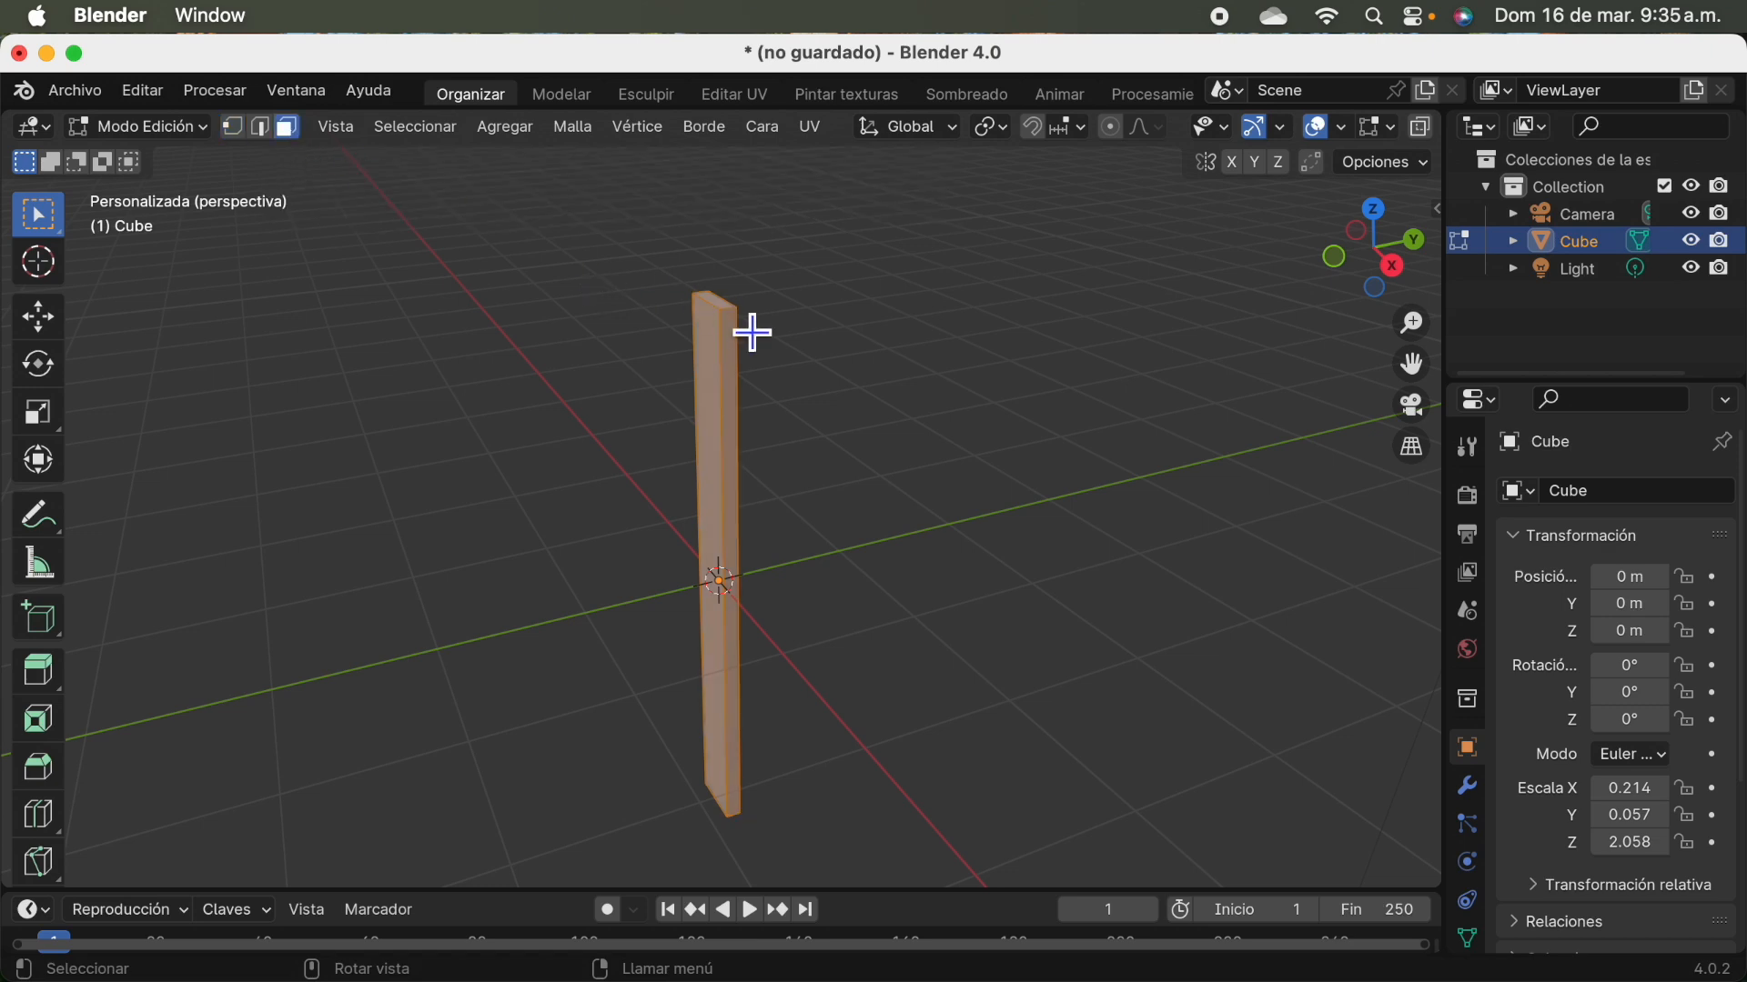
click(861, 337)
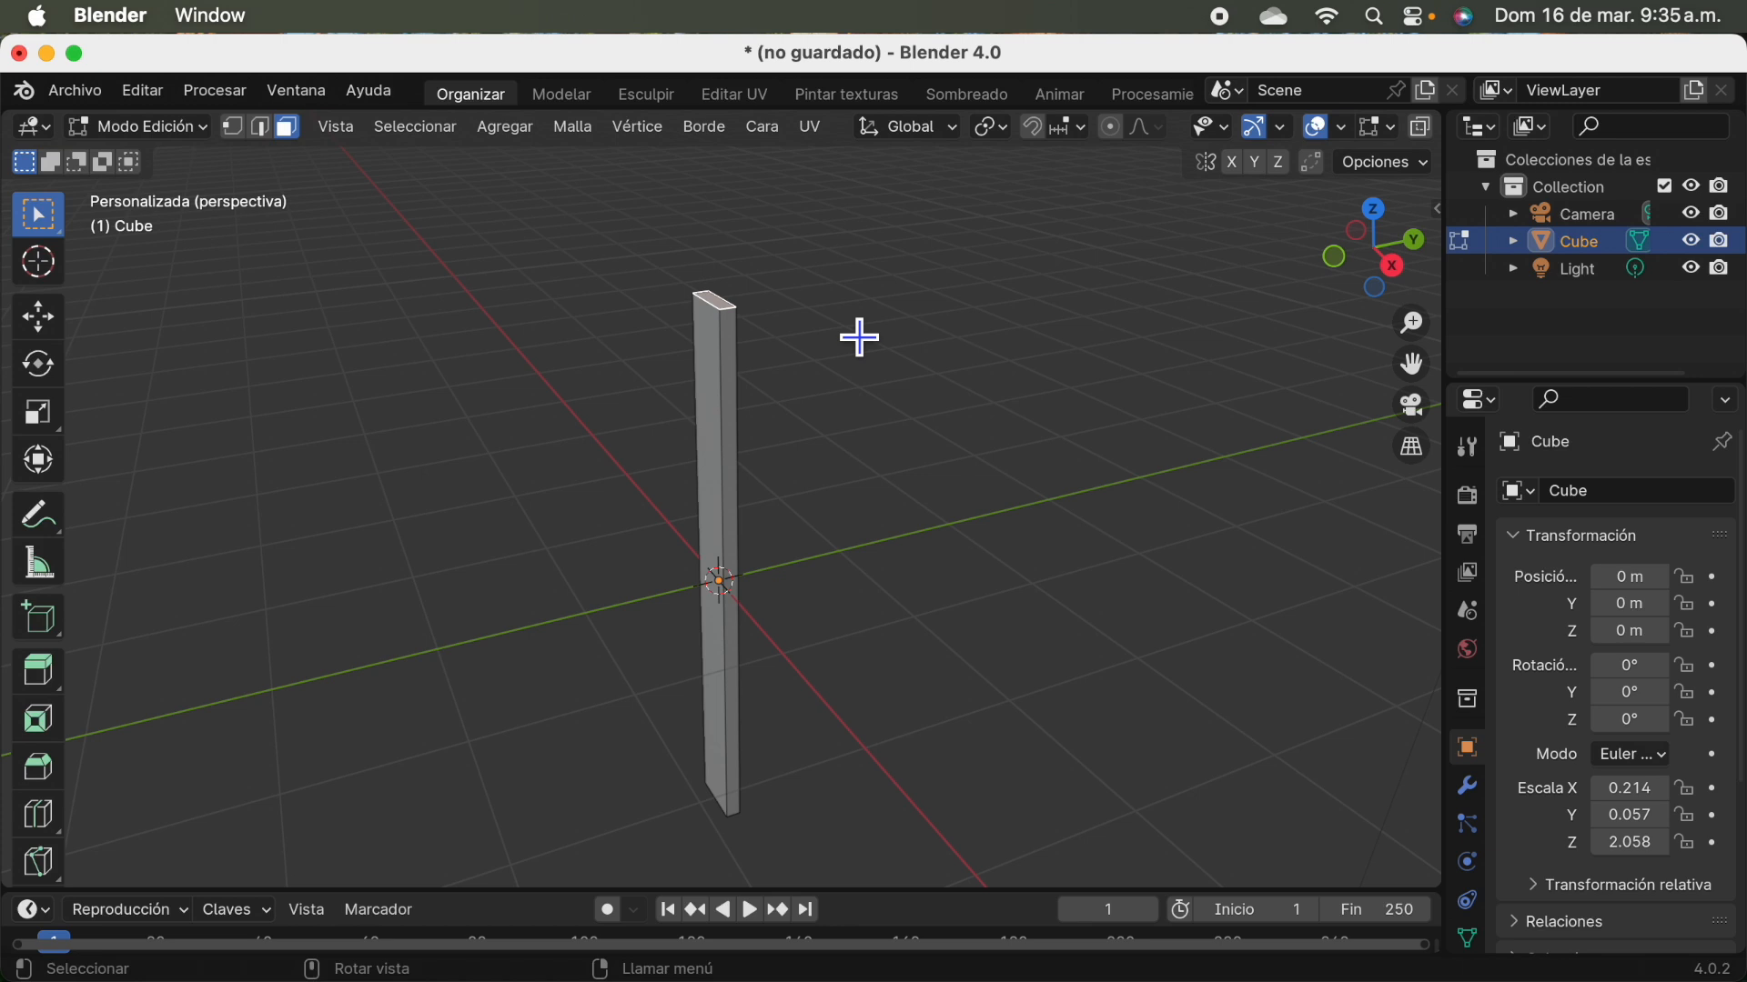
key(g)
key(z)
key(z)
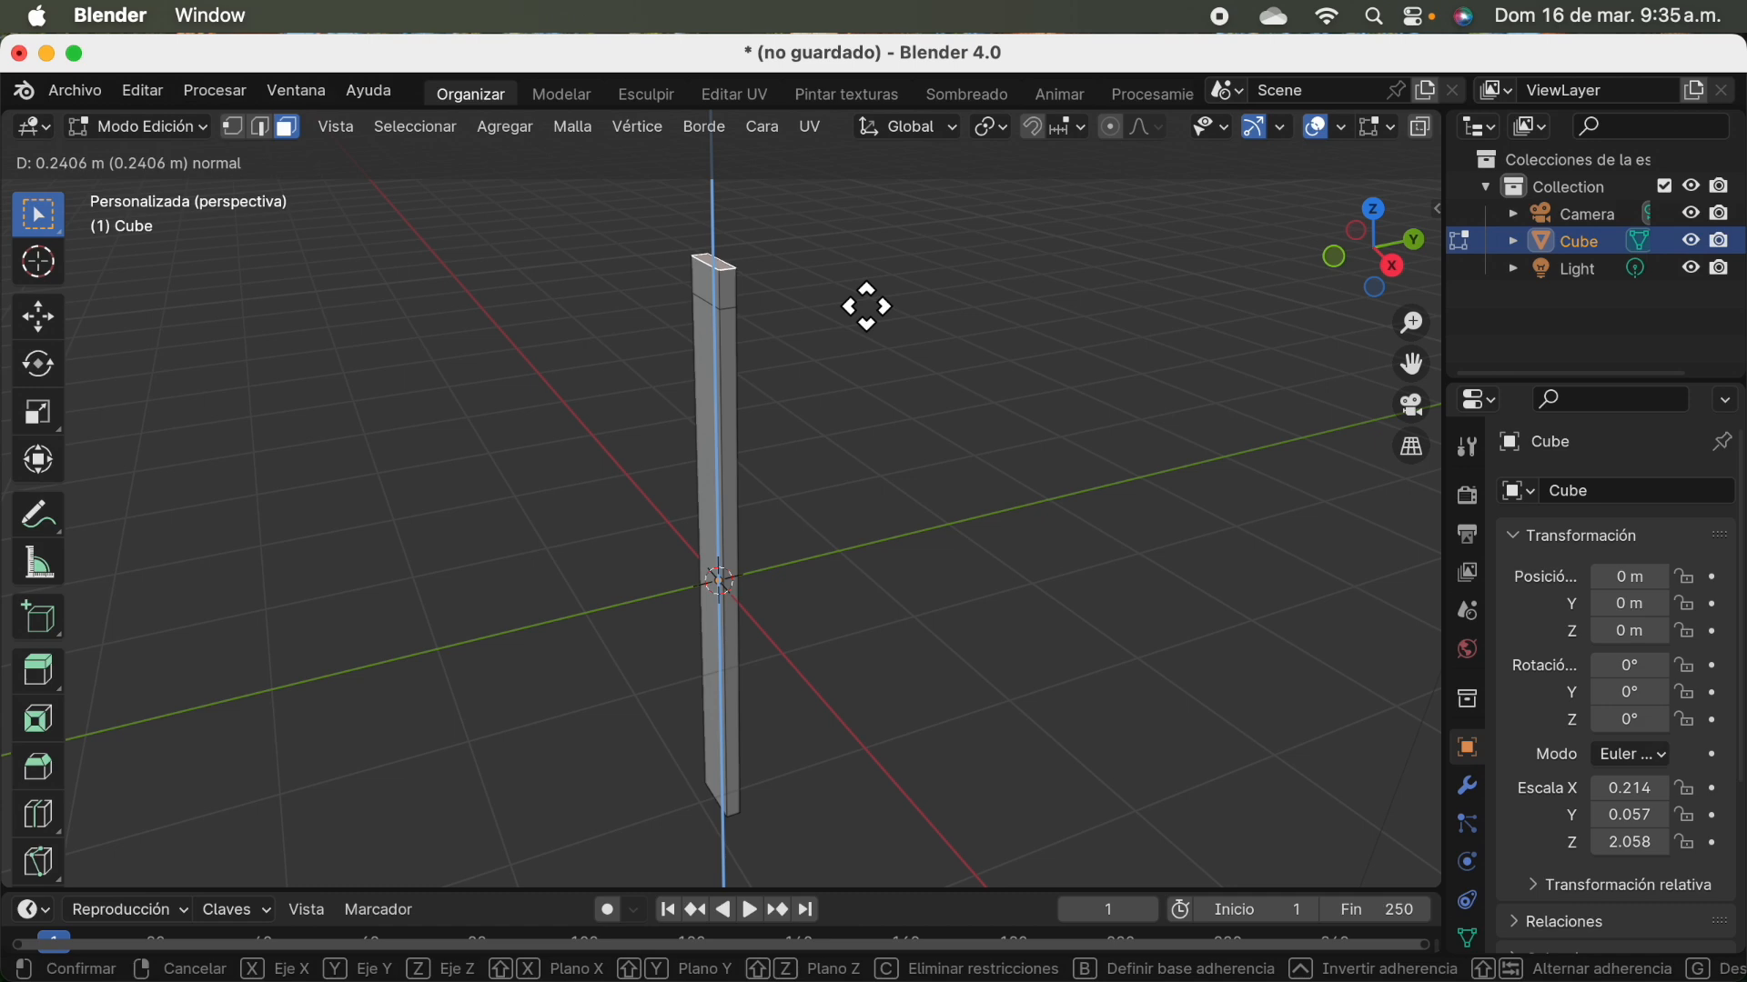
click(918, 296)
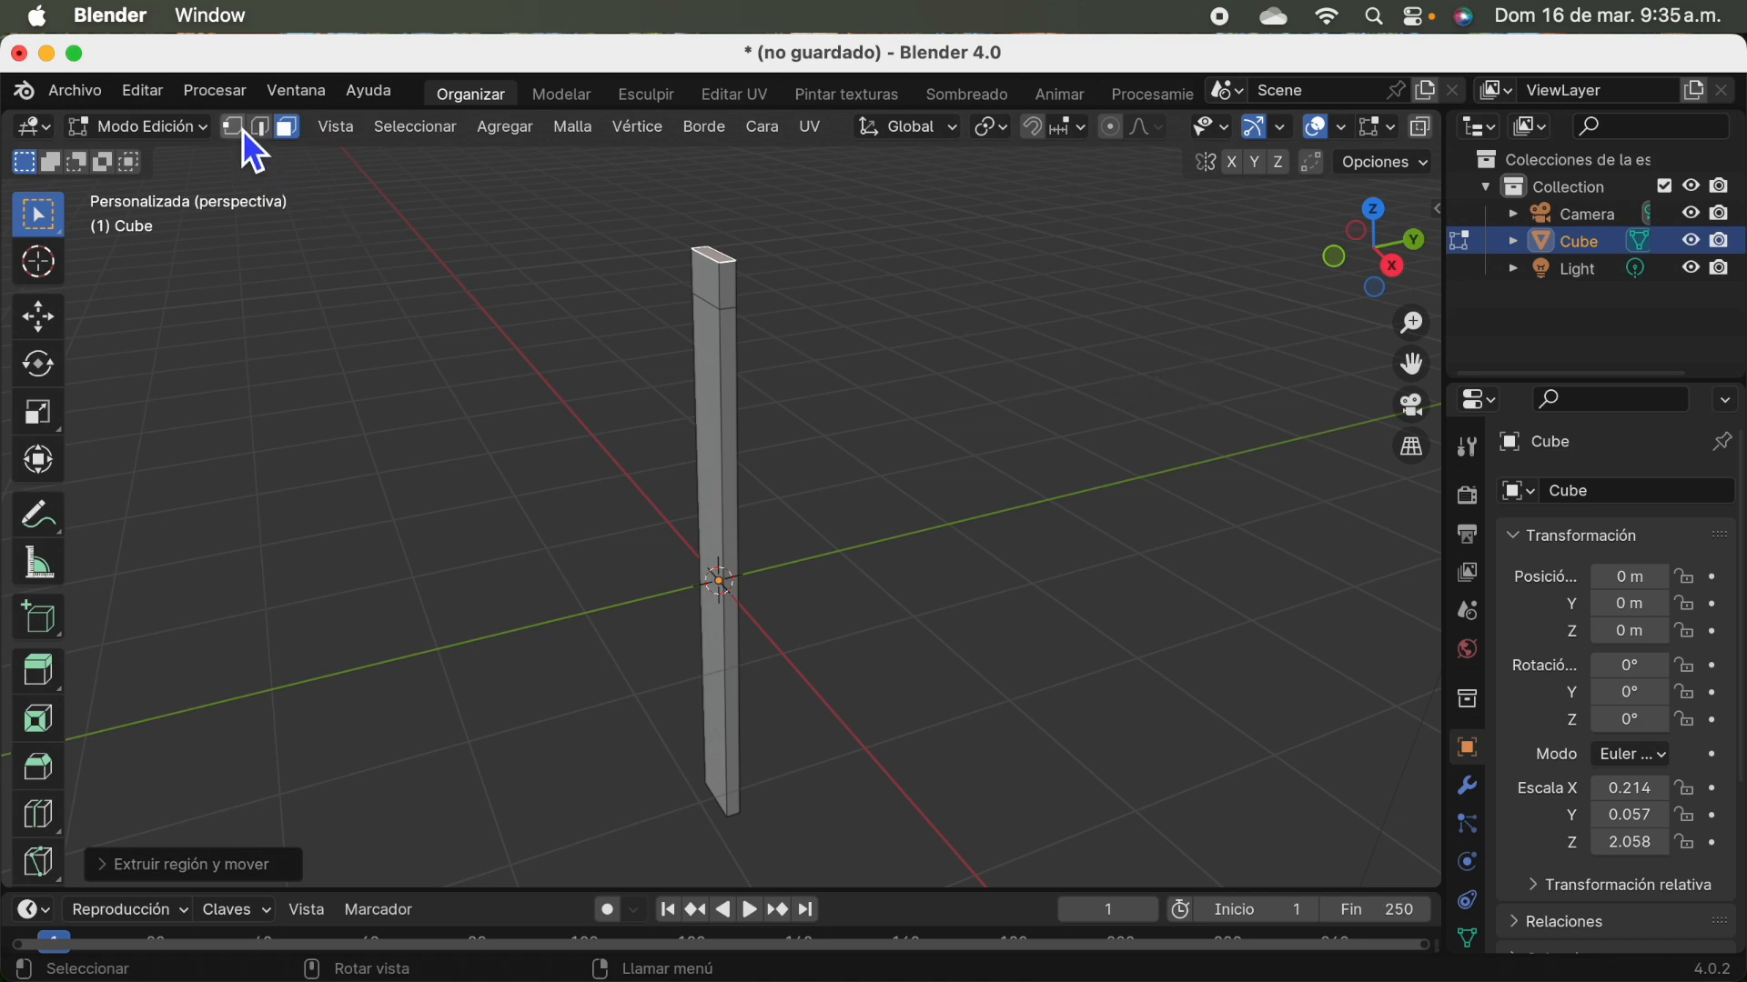
Move the two top vertices on the board's +X side inward along X to the board's centreline.
click(240, 129)
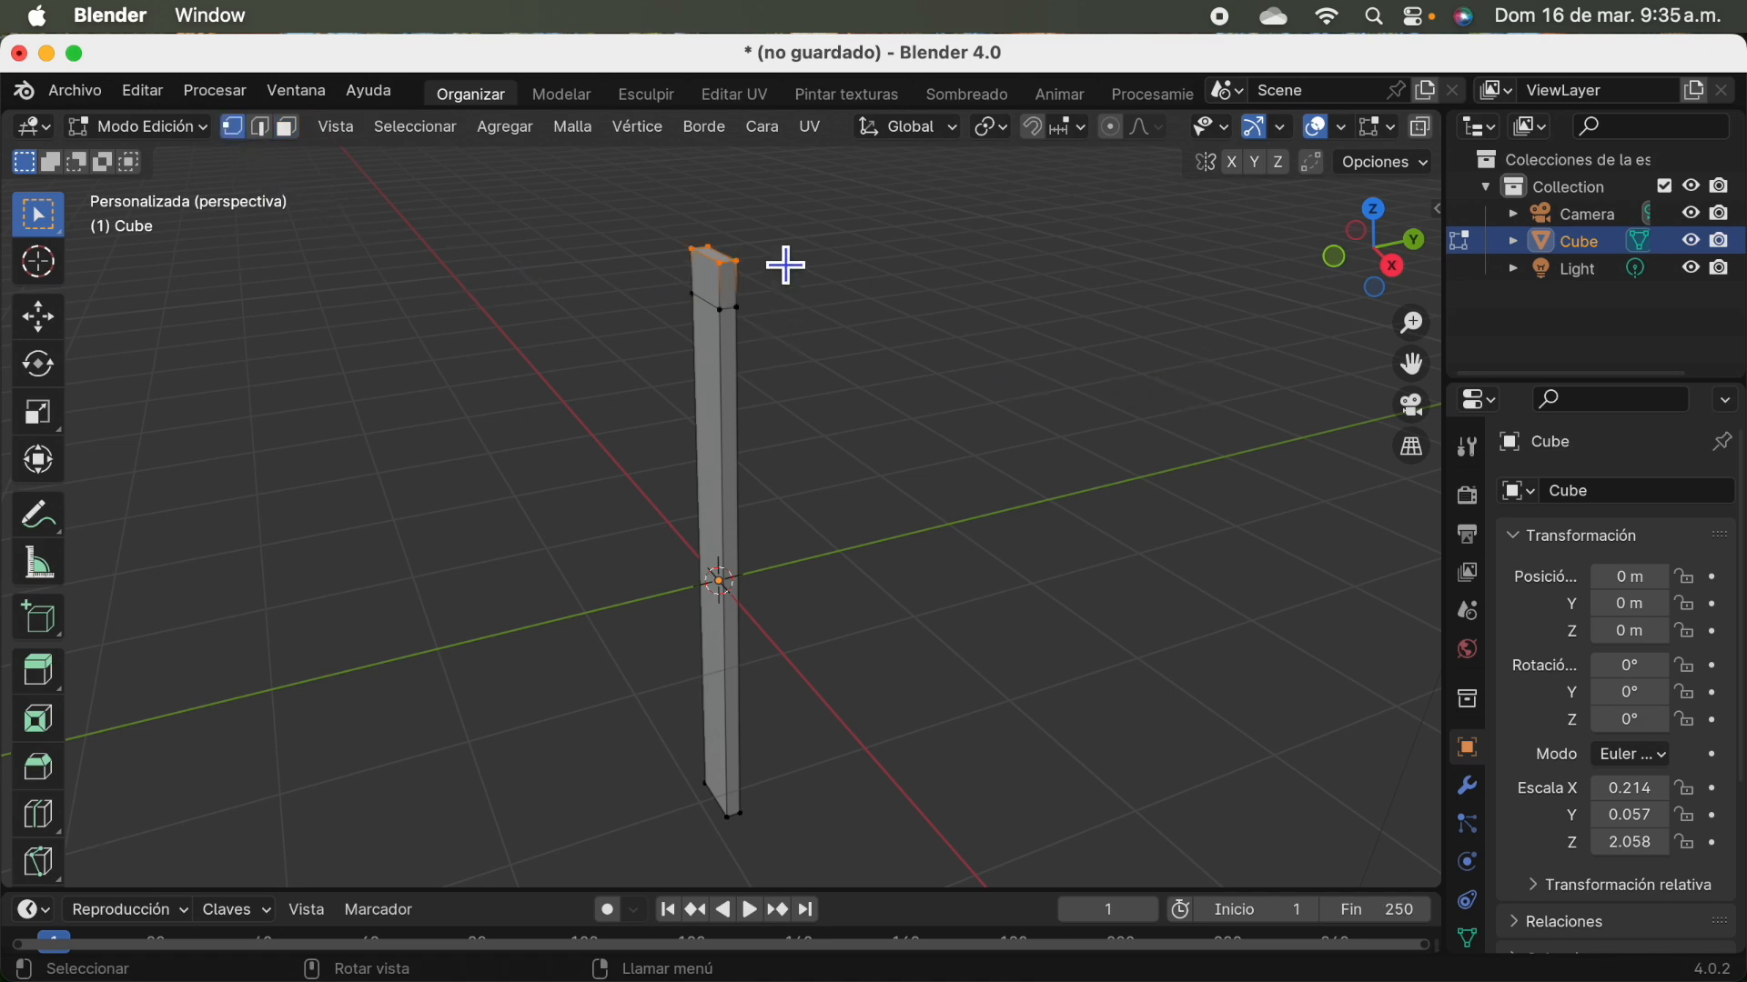
click(715, 281)
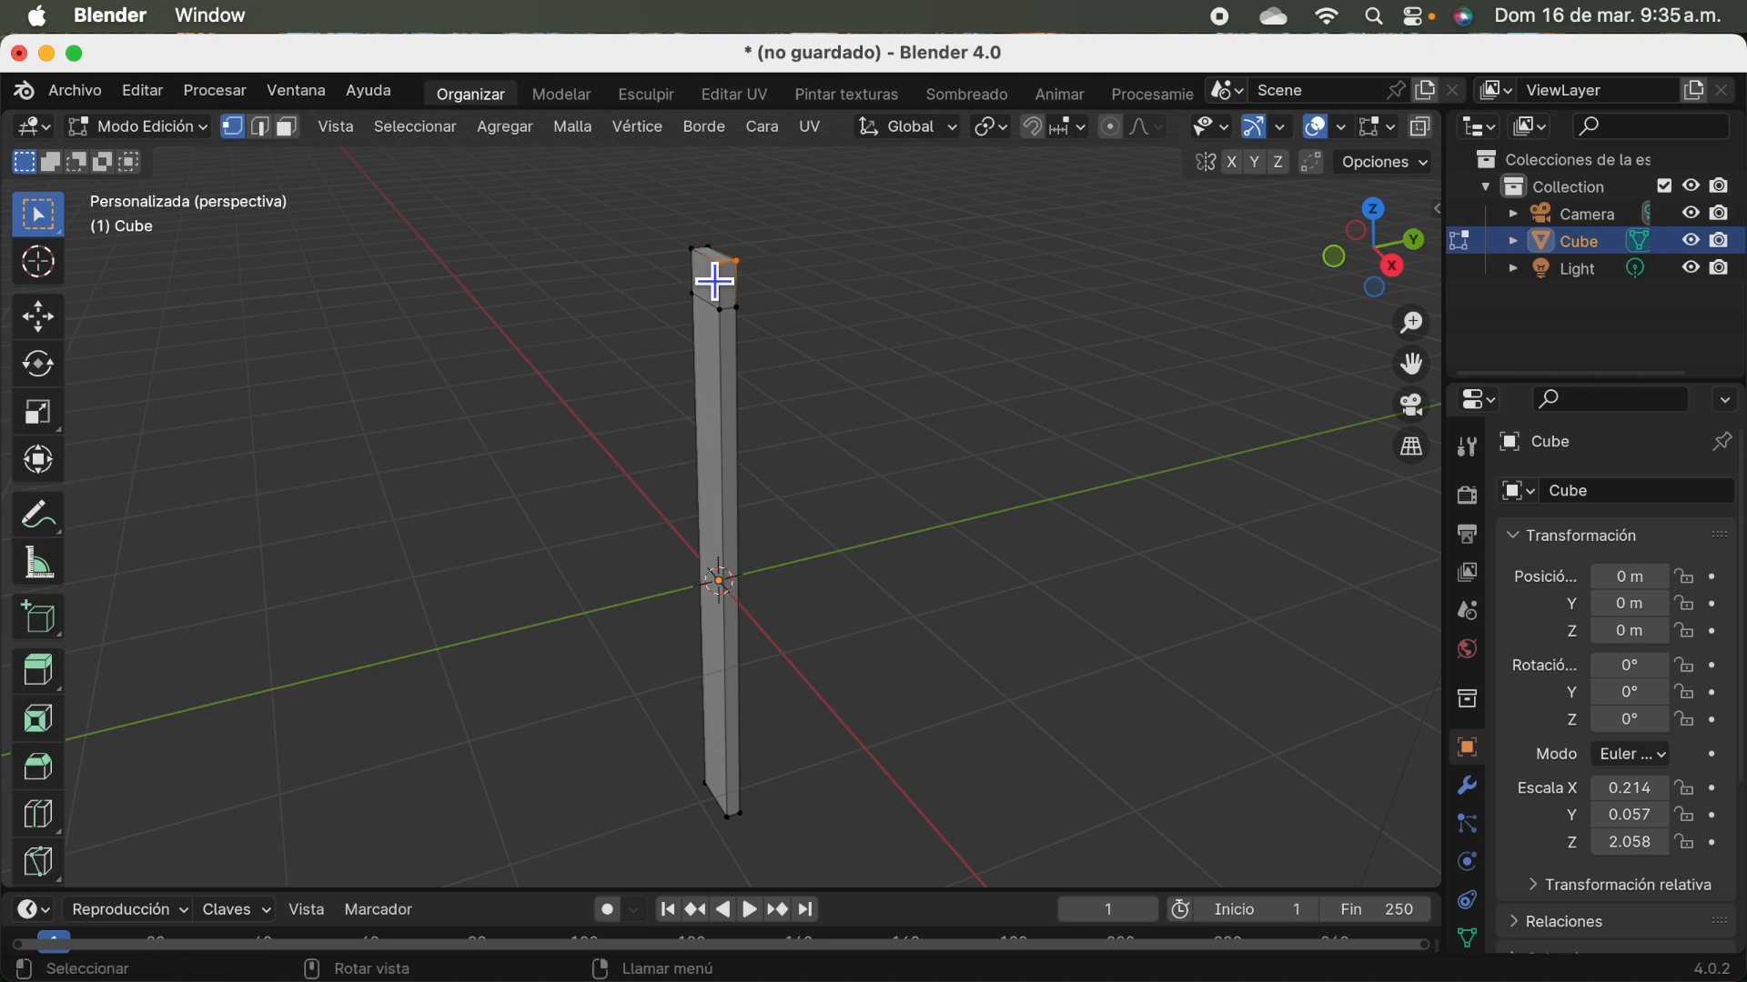
shift+click(721, 262)
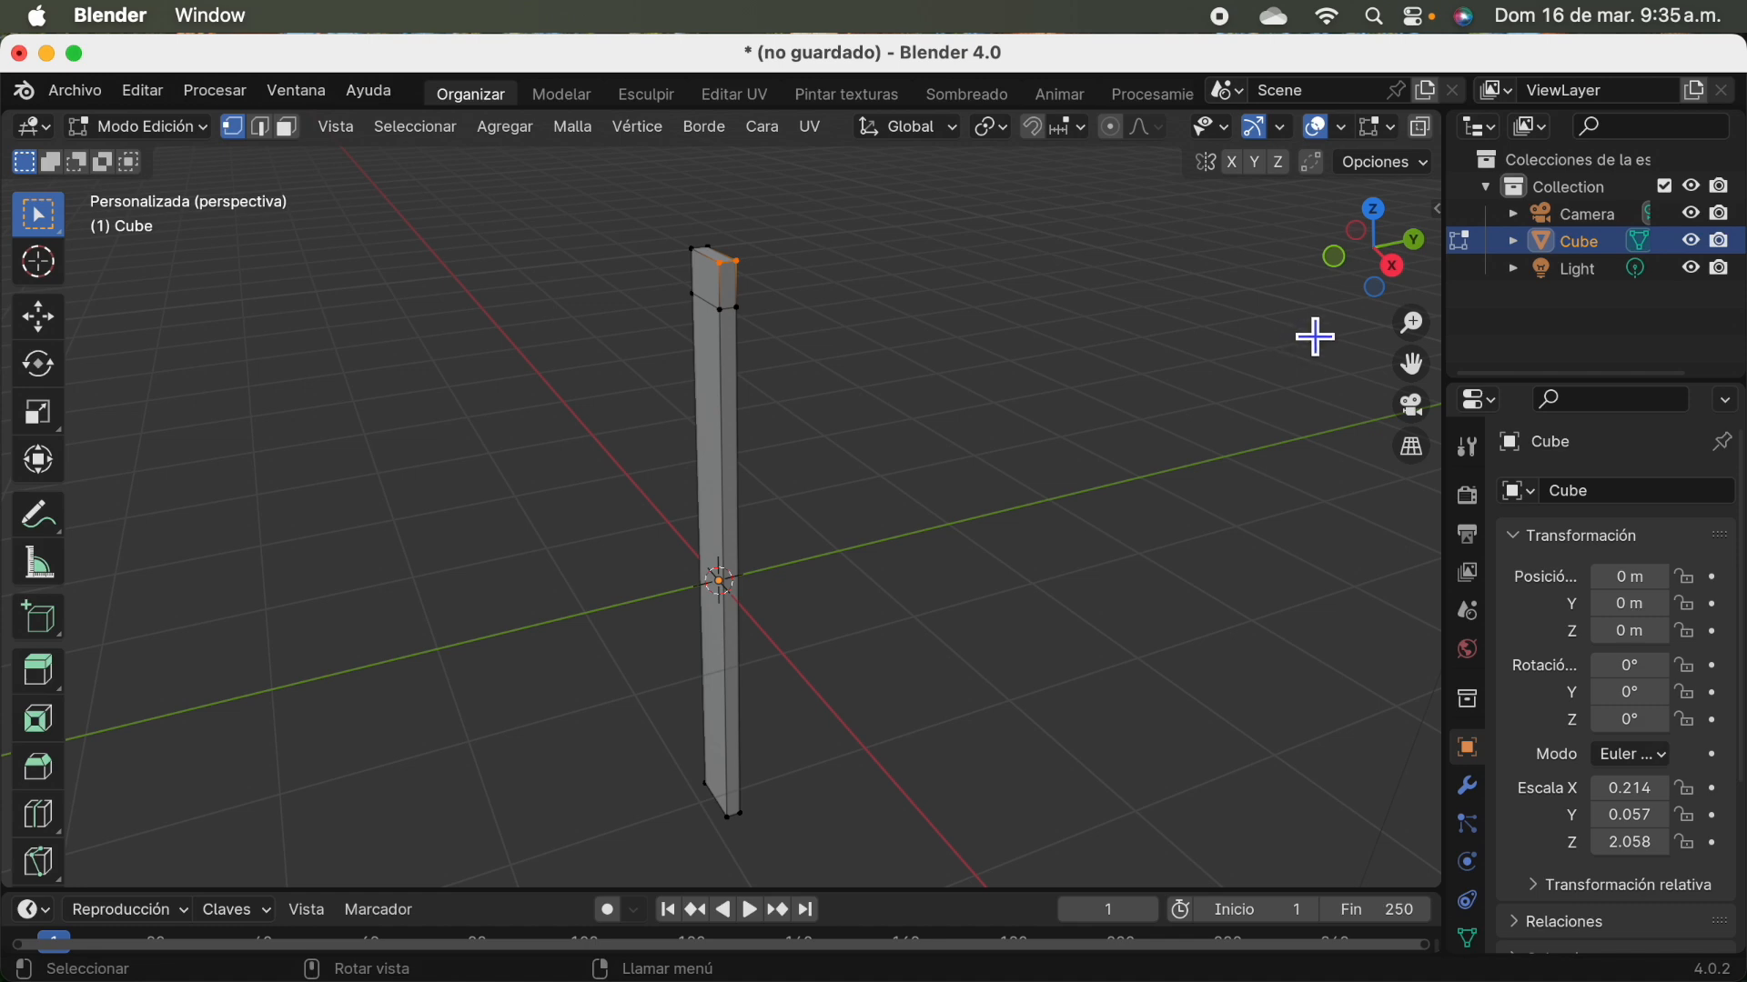
click(1416, 241)
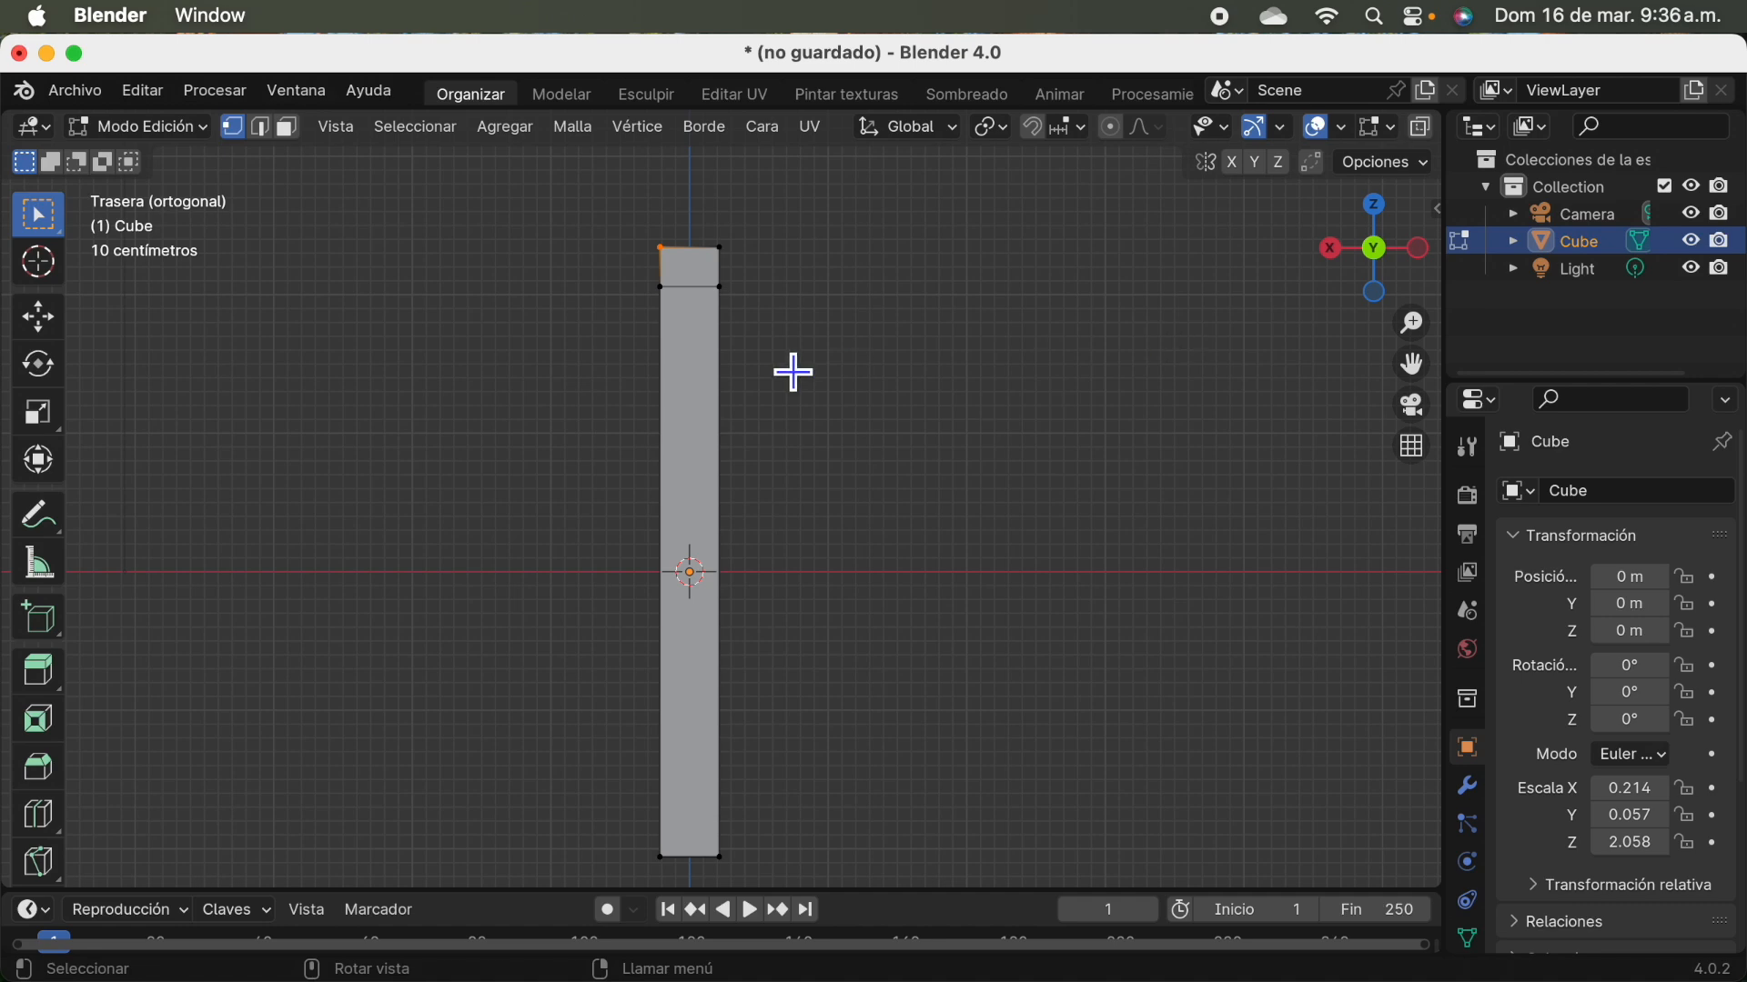
click(40, 319)
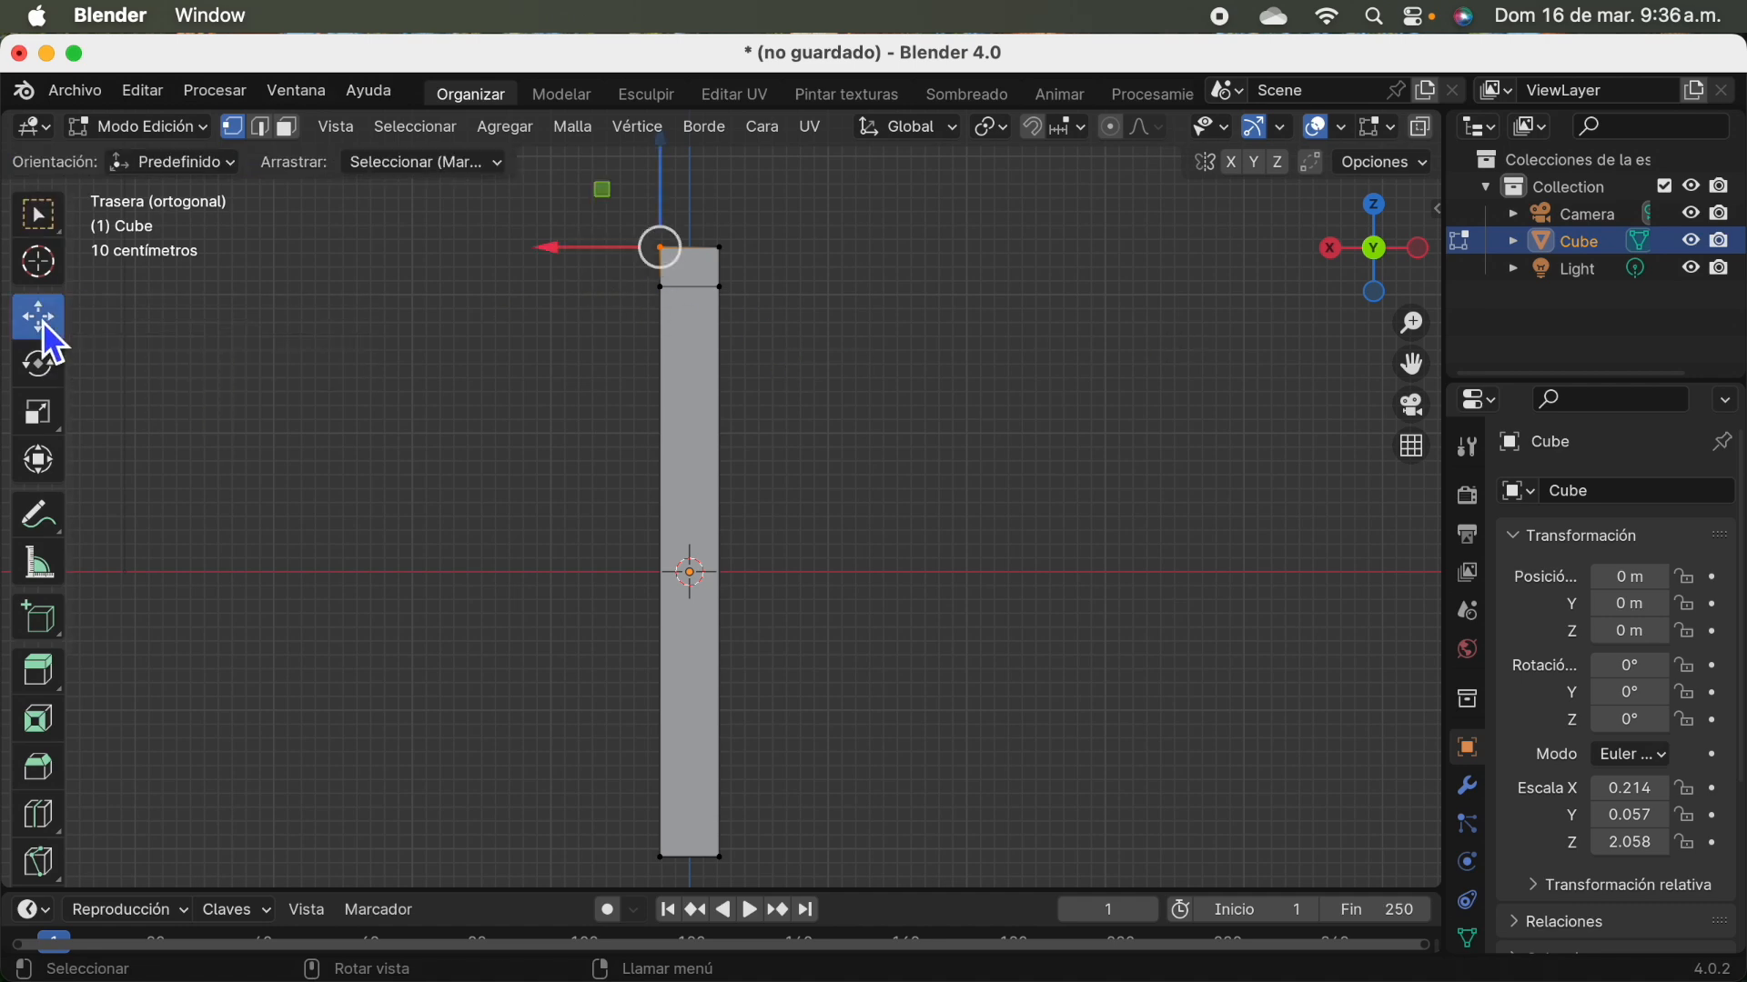
drag(558, 264, 593, 272)
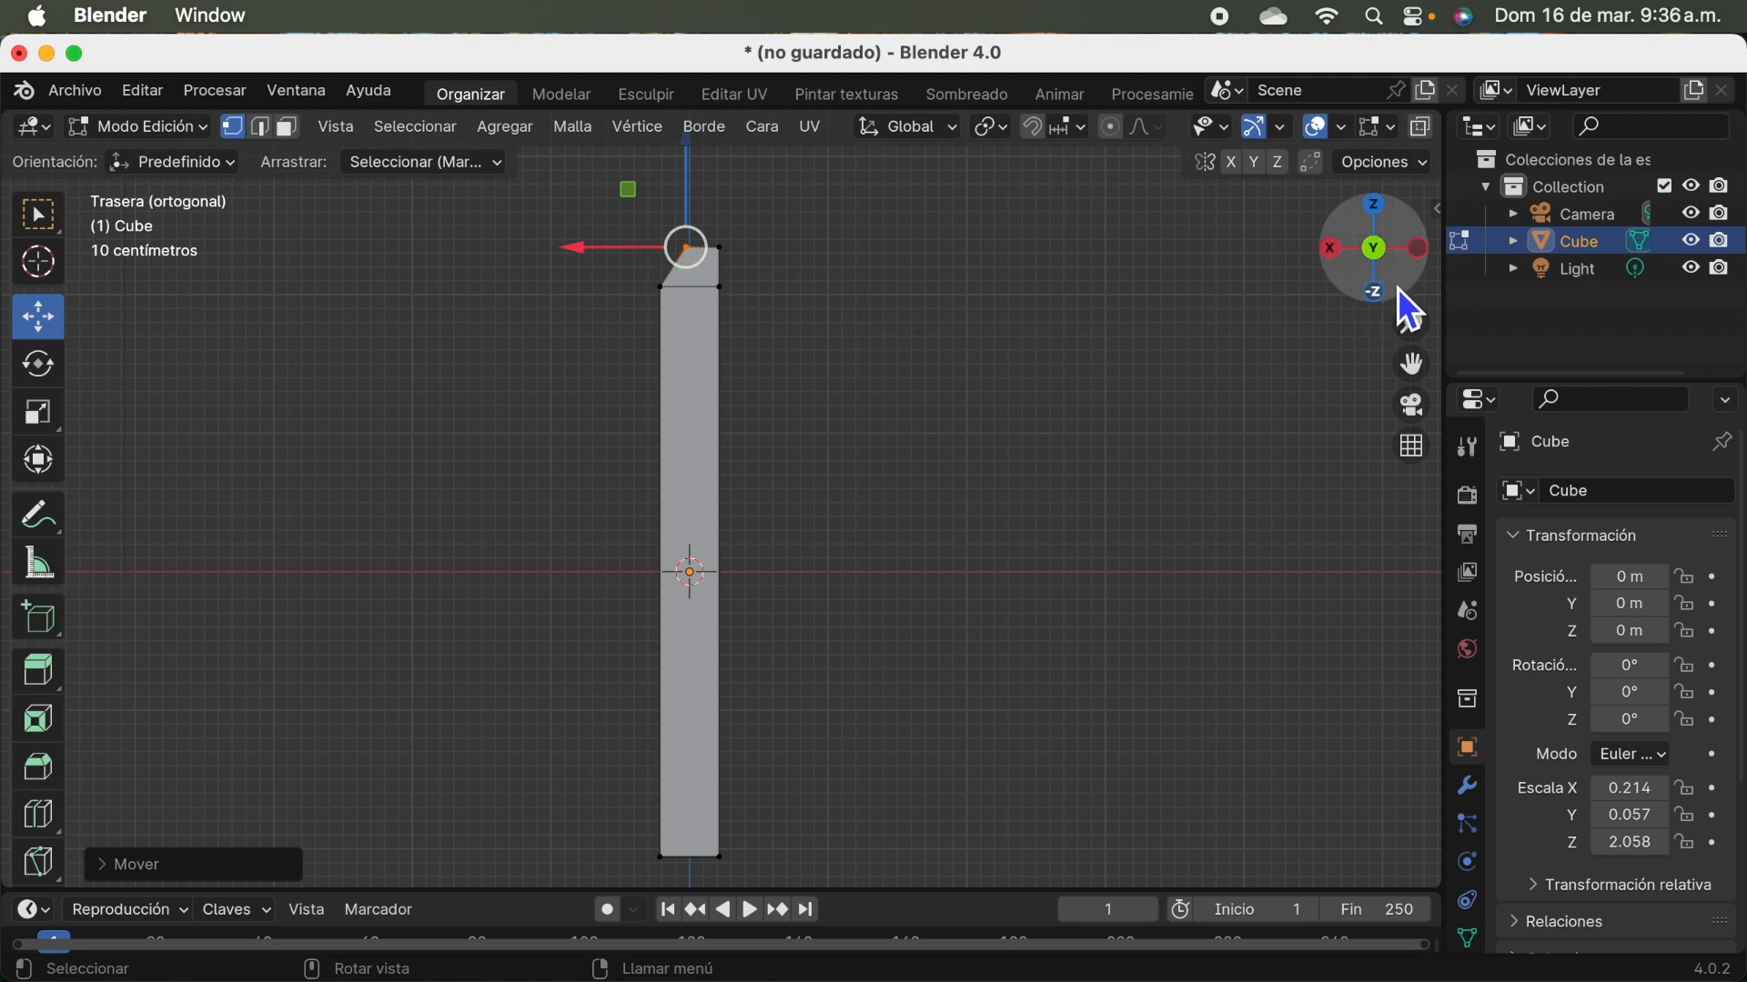
Move the opposite pair of top vertices along X to the centreline to form a pointed picket, and return to Object Mode.
drag(1404, 304, 1255, 316)
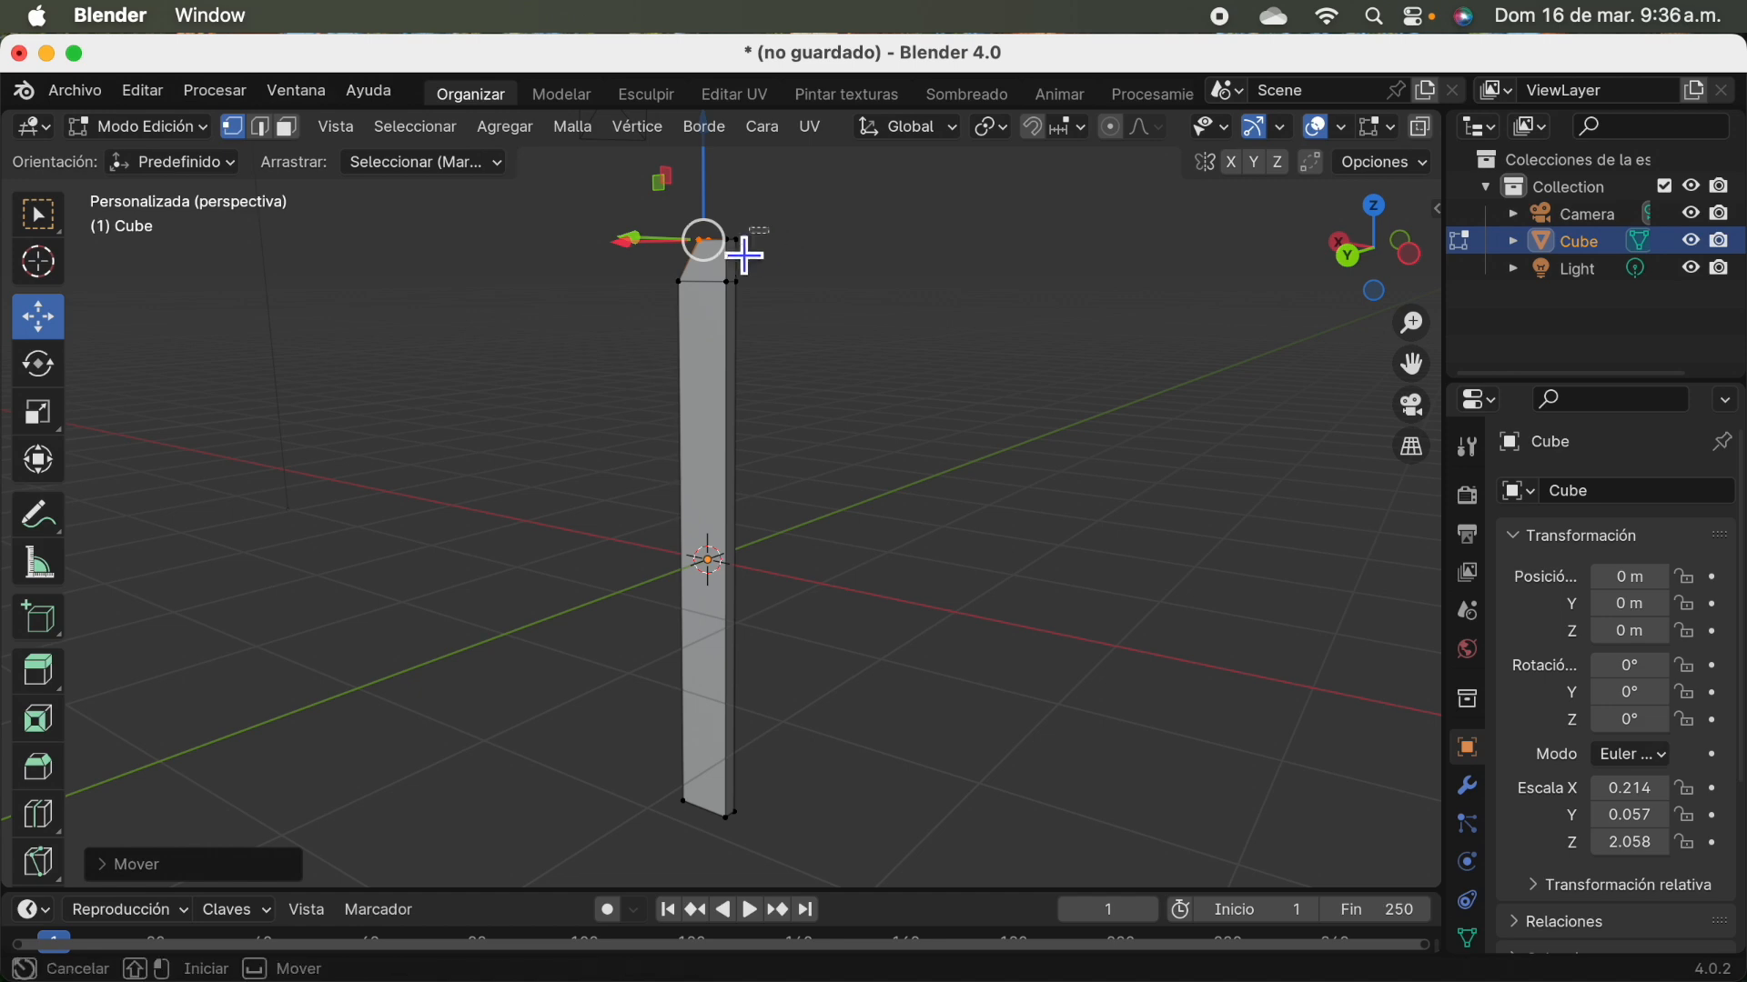
drag(707, 244, 727, 243)
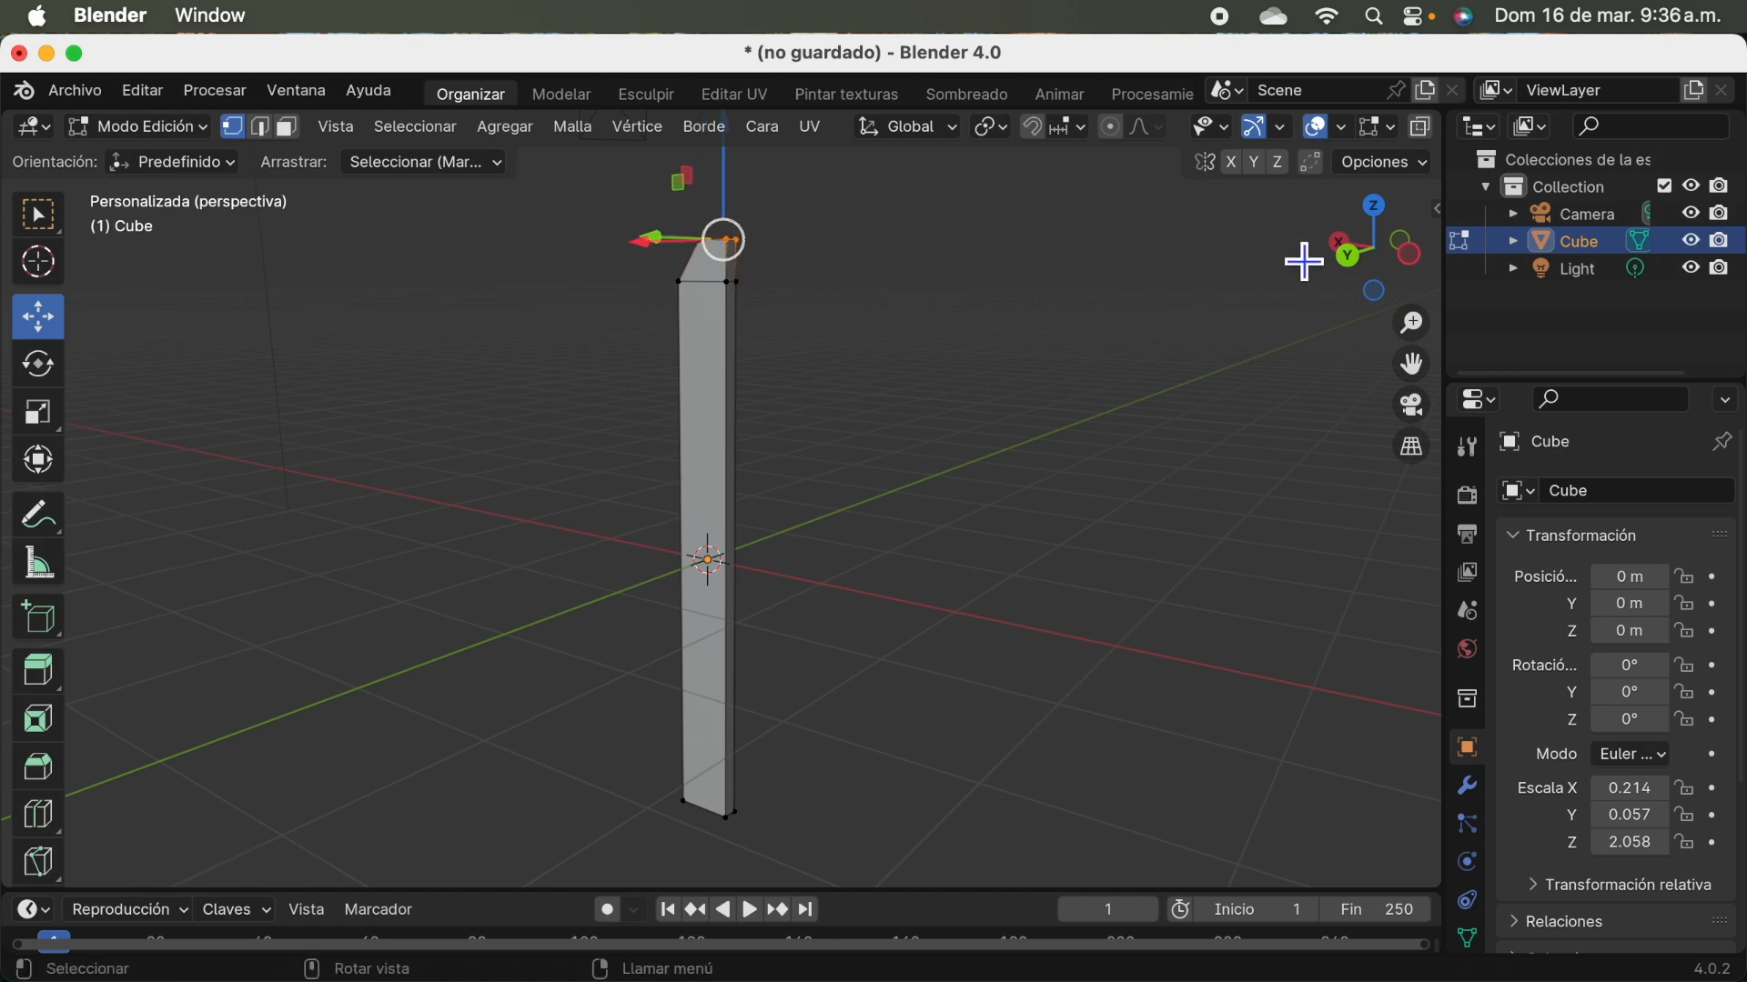
drag(1335, 290, 1154, 254)
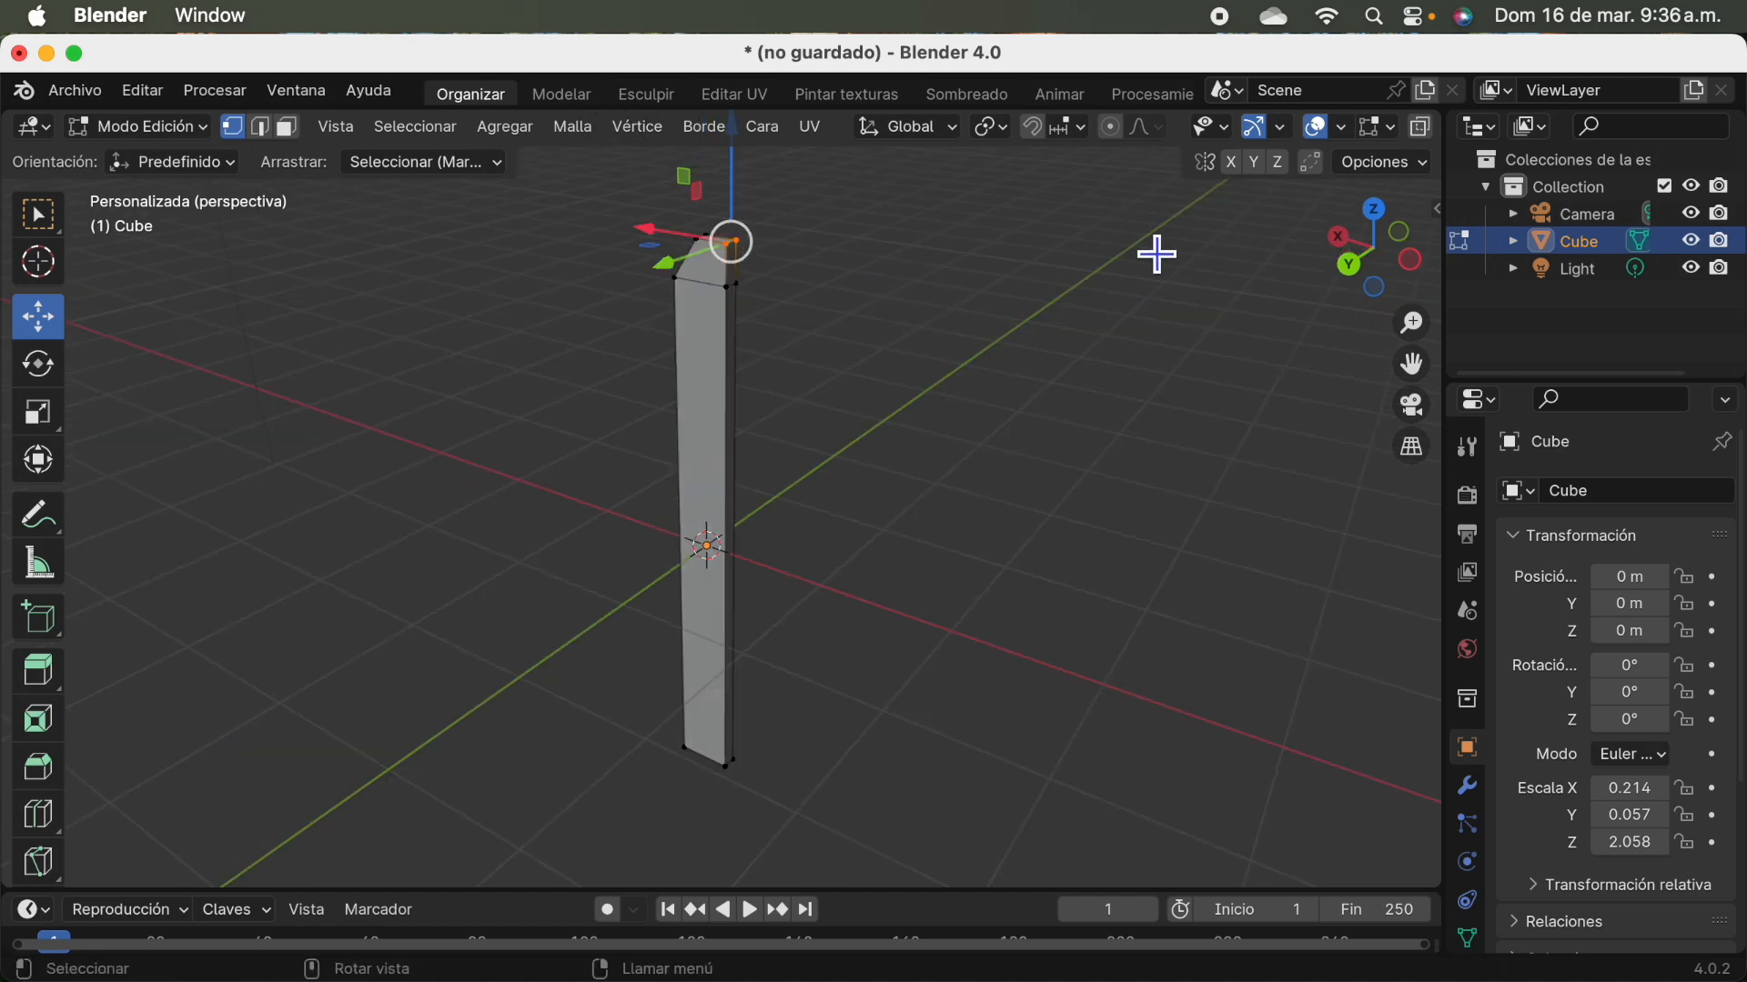
click(1362, 291)
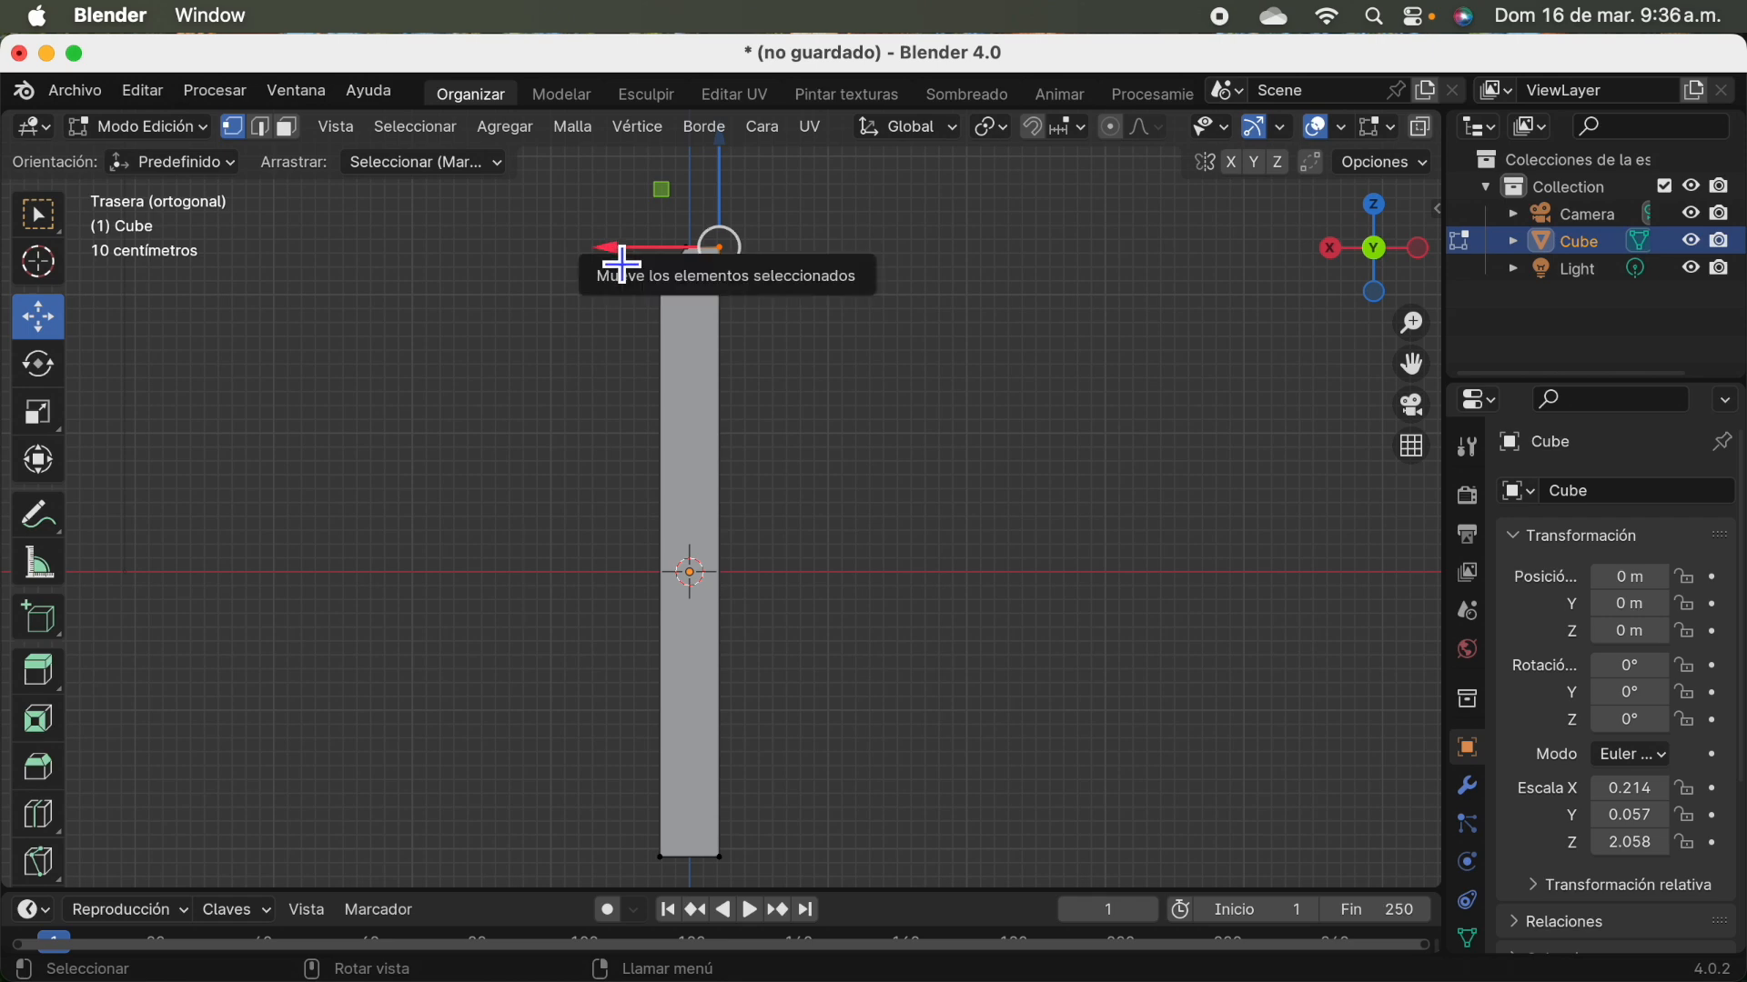
drag(601, 262, 570, 242)
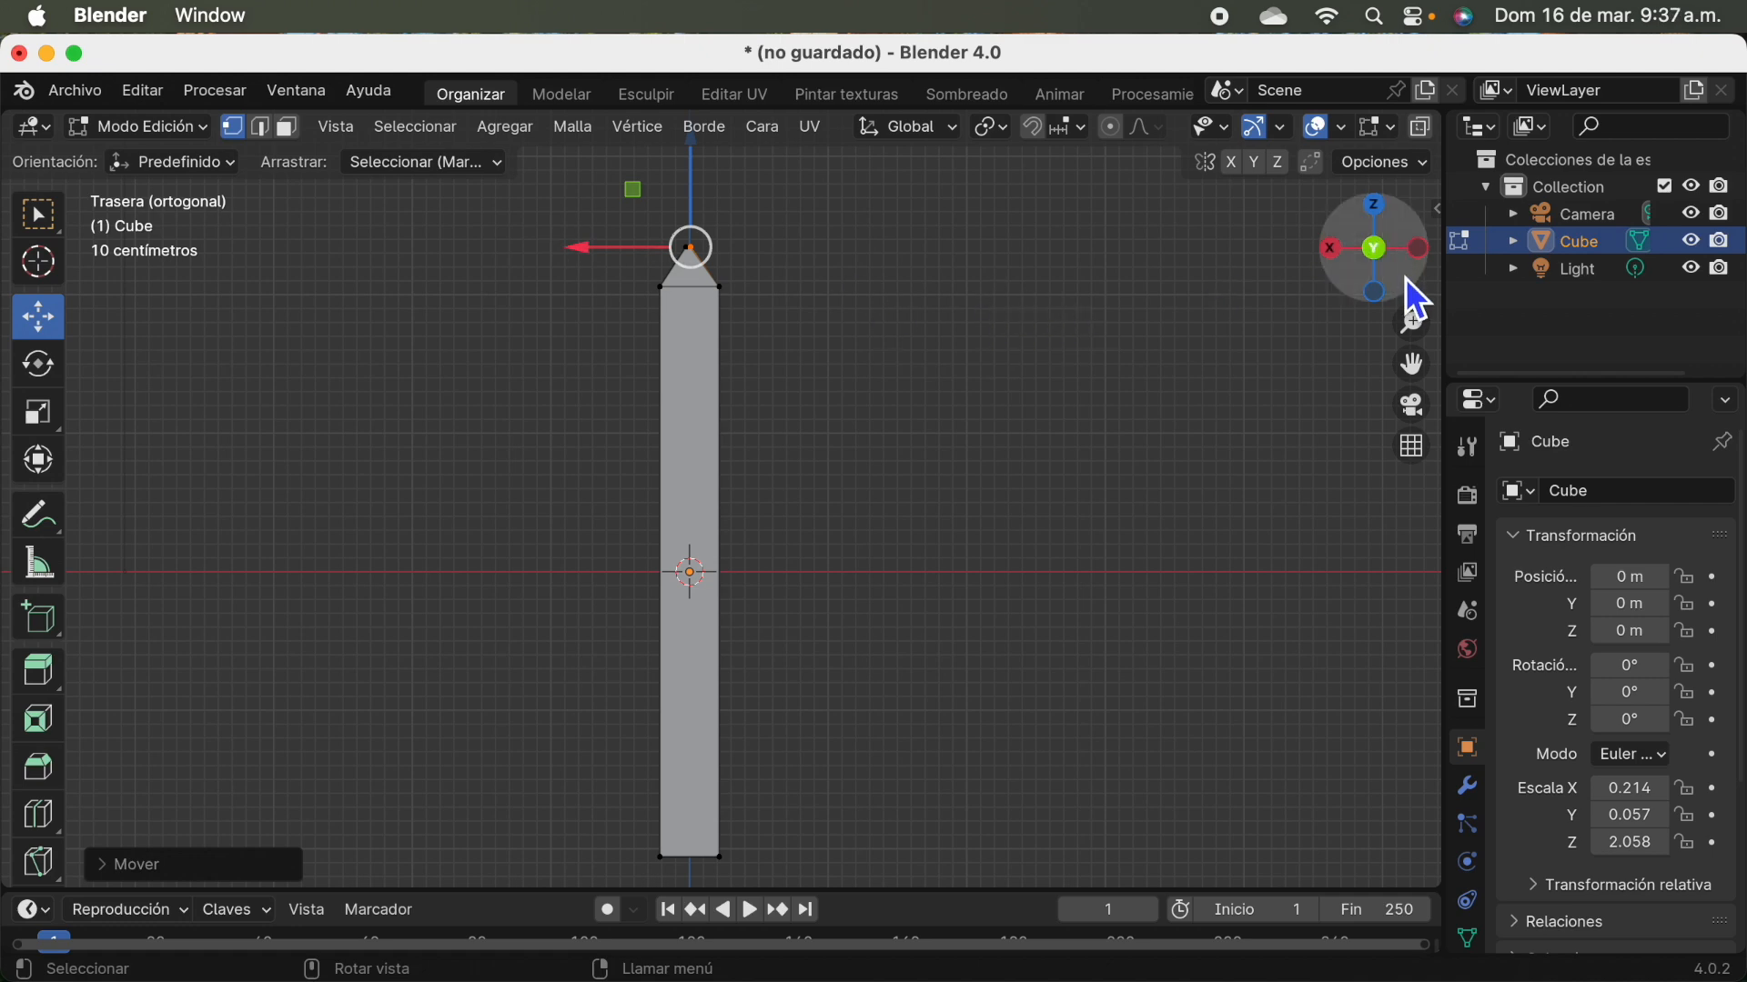
mouse_move(1411, 297)
mouse_down()
mouse_move(1165, 346)
mouse_move(1123, 384)
mouse_move(1404, 304)
mouse_up()
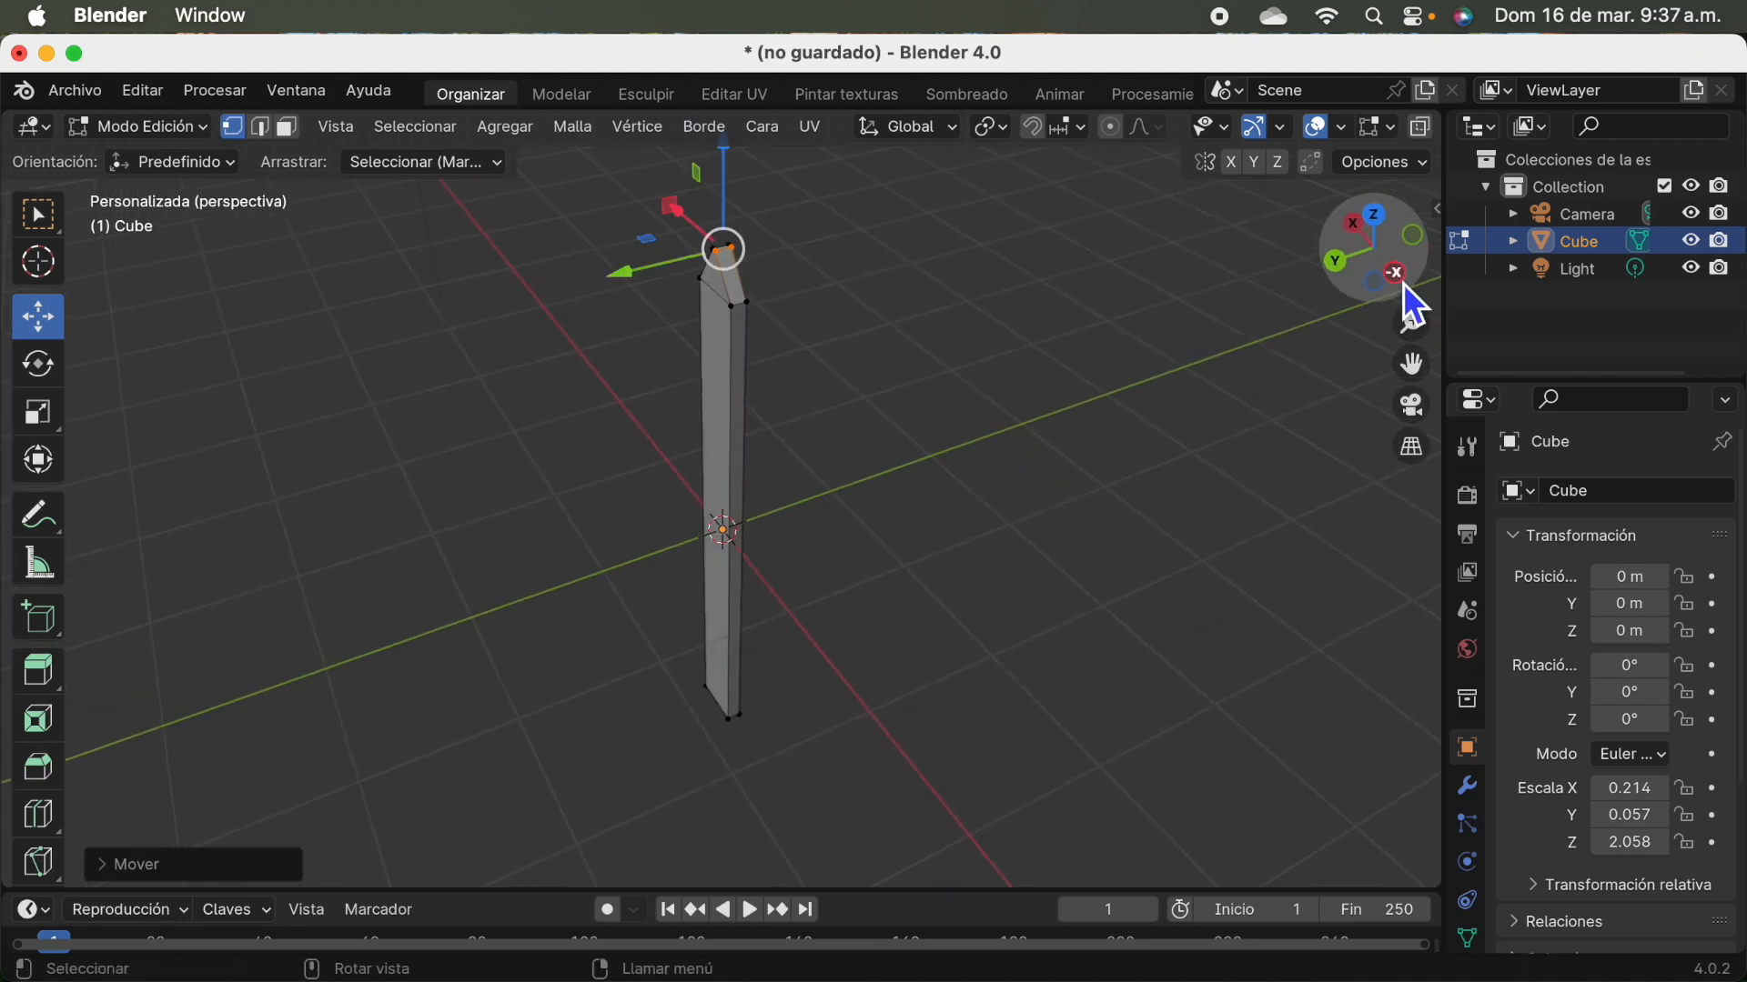
click(176, 134)
click(175, 160)
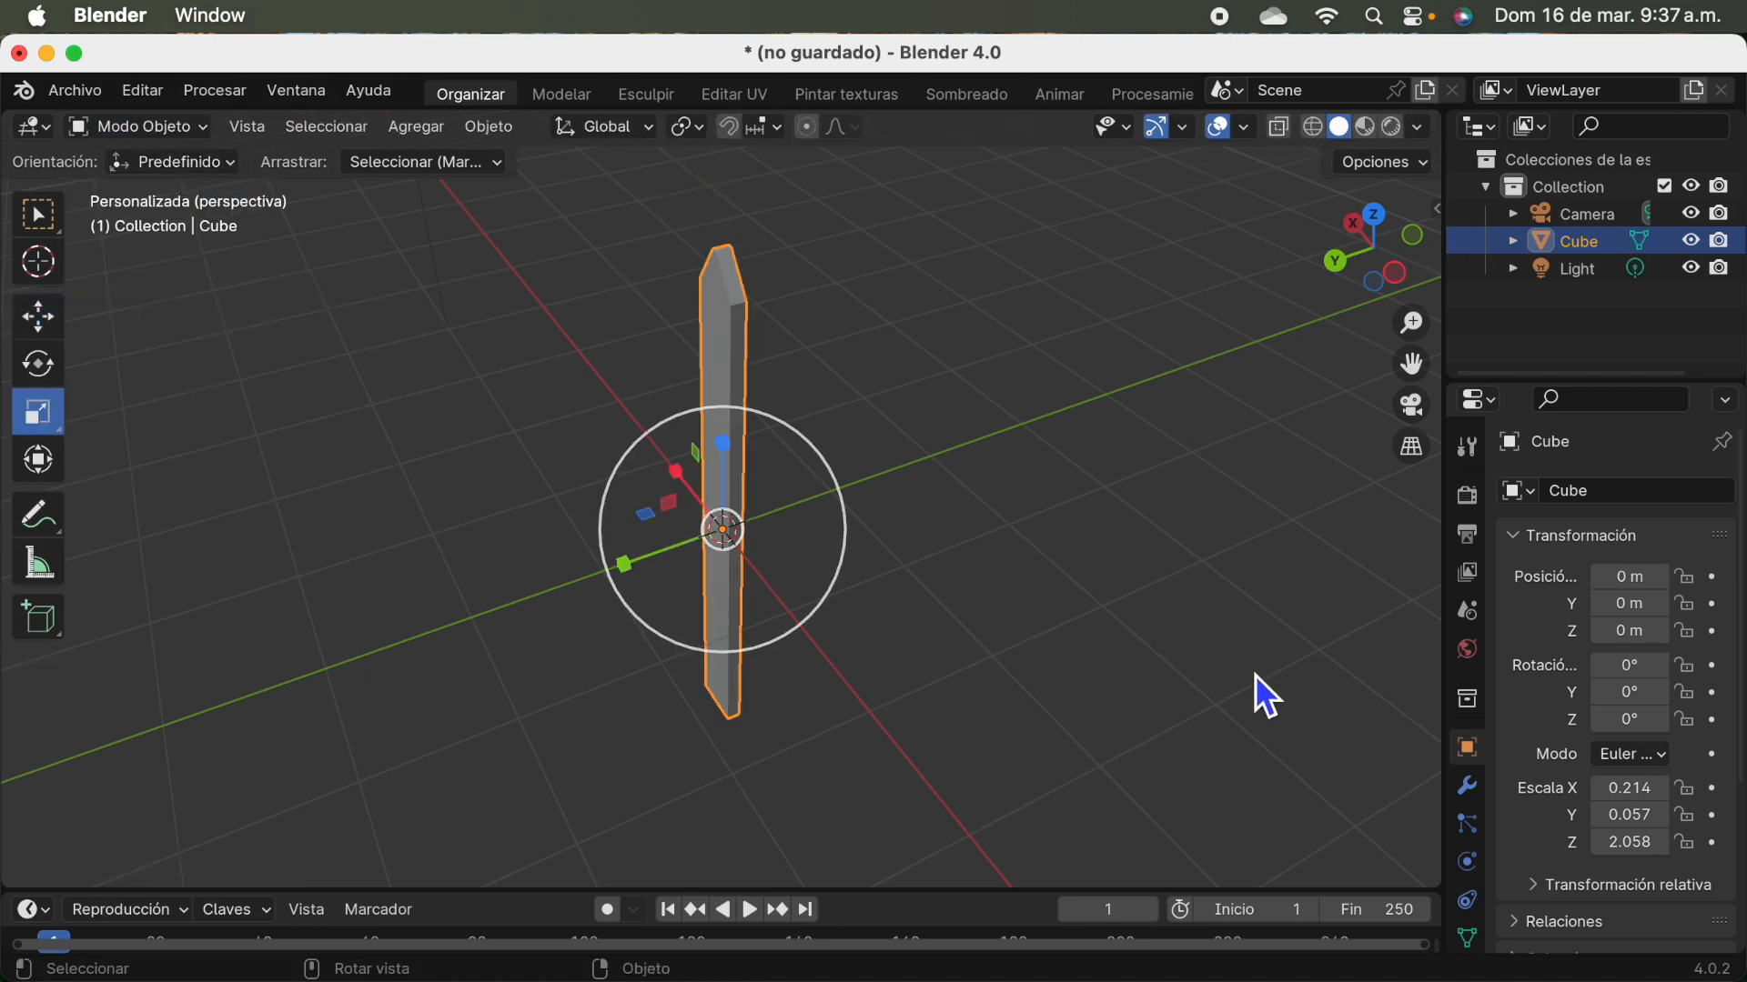
Add an Array (Repetir) modifier to the picket with a count of 7.
click(1479, 790)
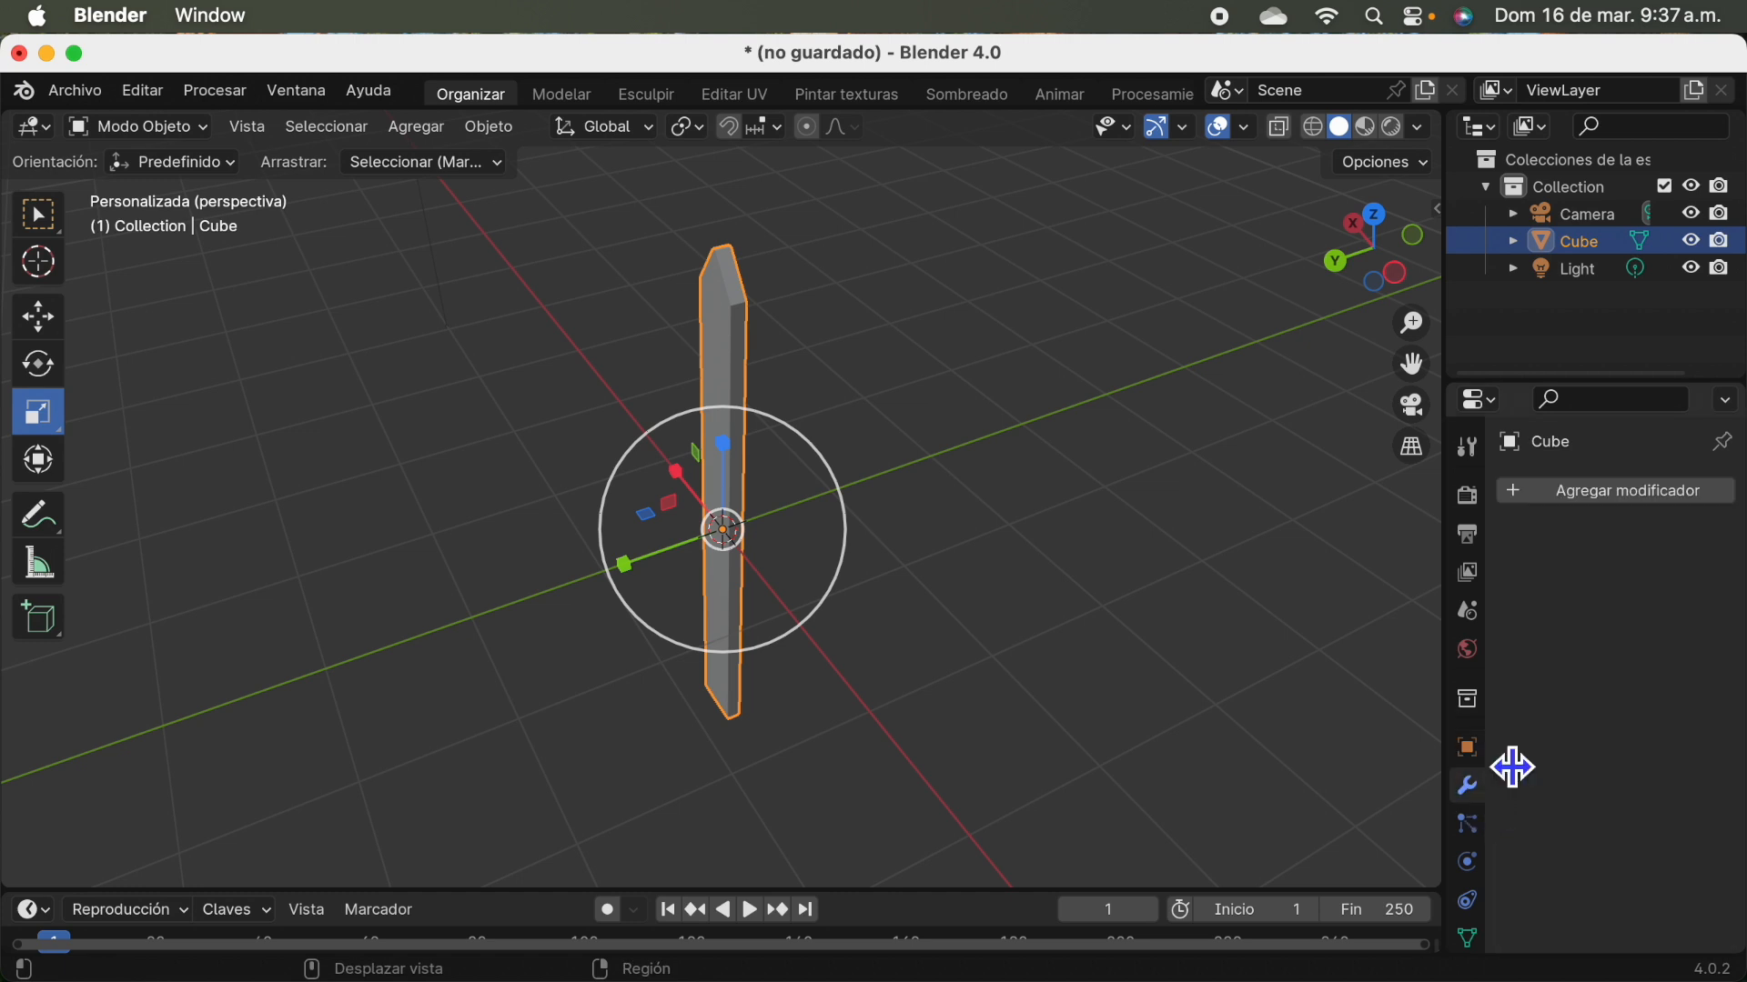
click(1616, 491)
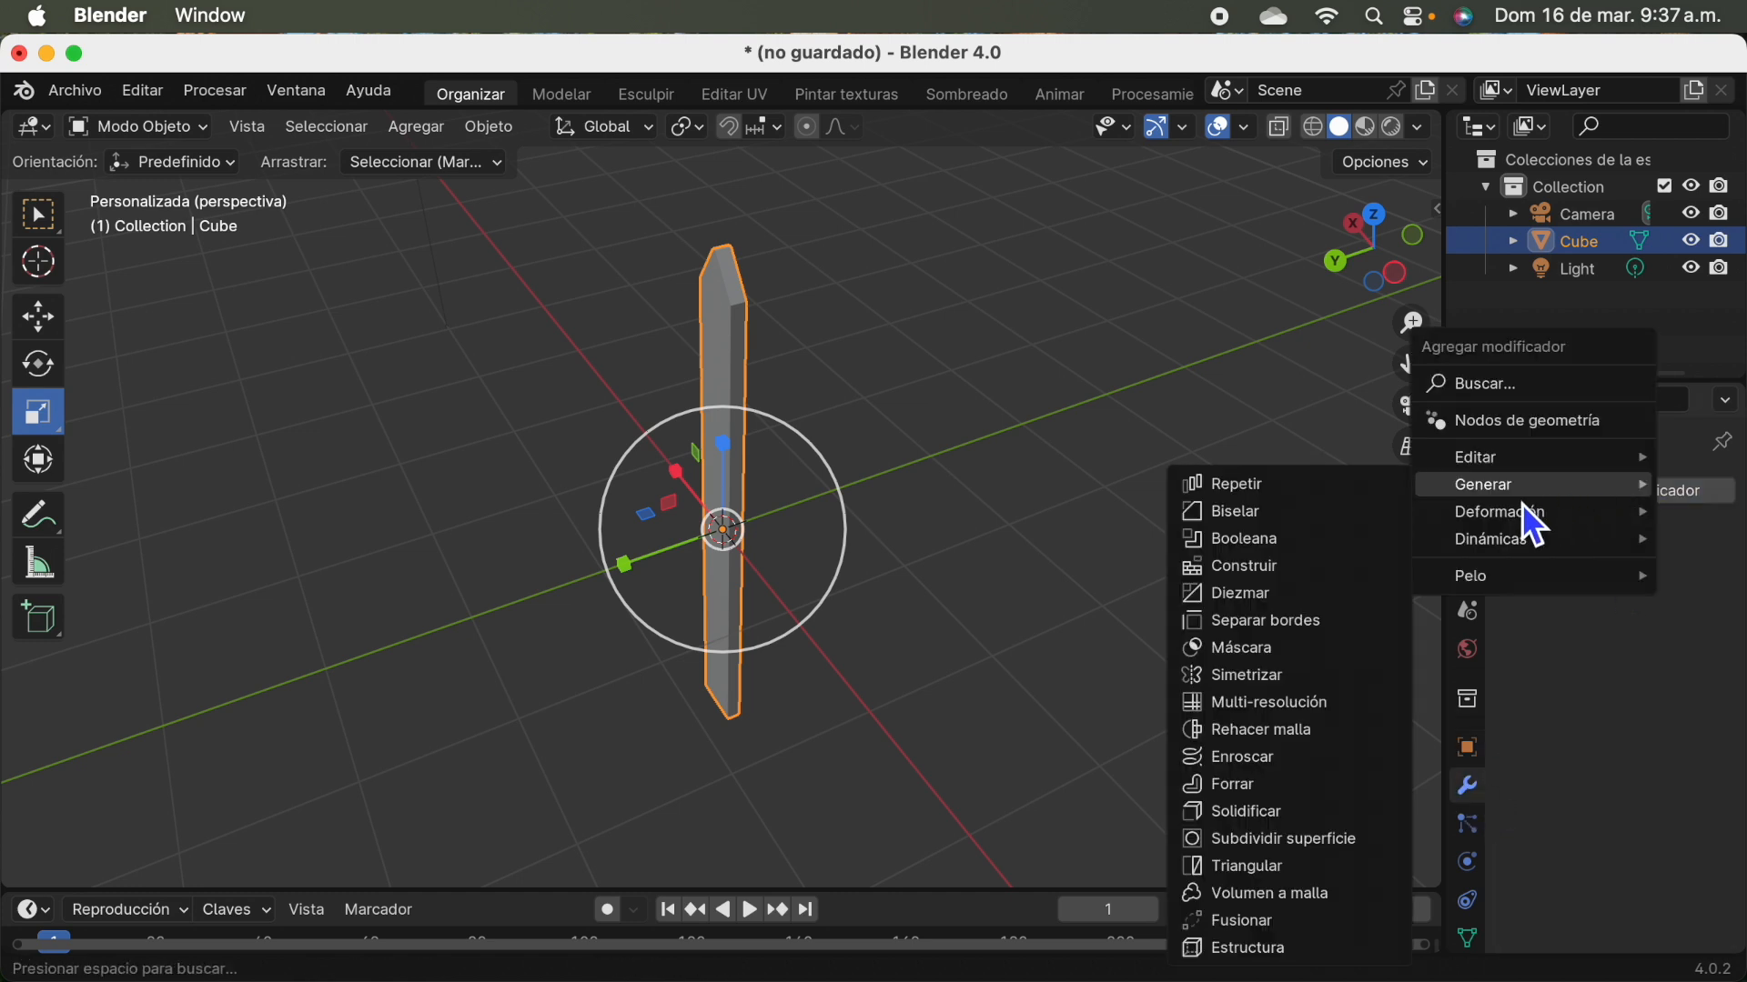
click(1333, 514)
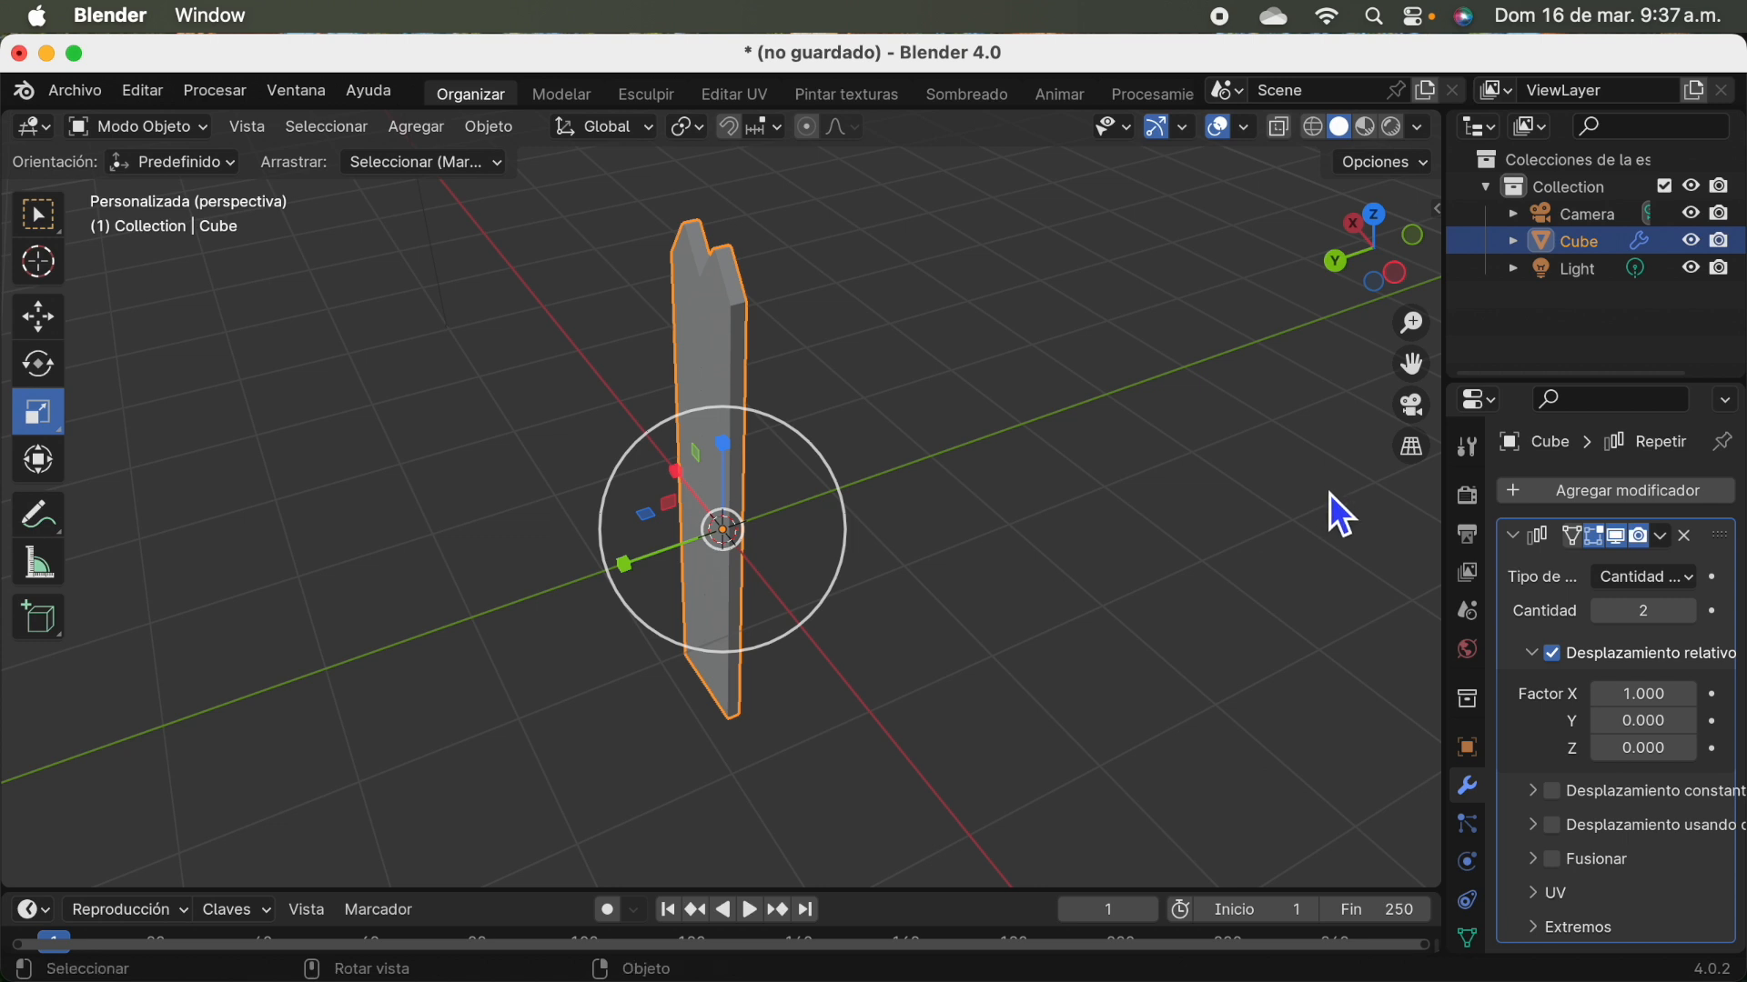
click(1688, 612)
click(1689, 612)
click(1689, 612)
click(1689, 612)
click(1689, 612)
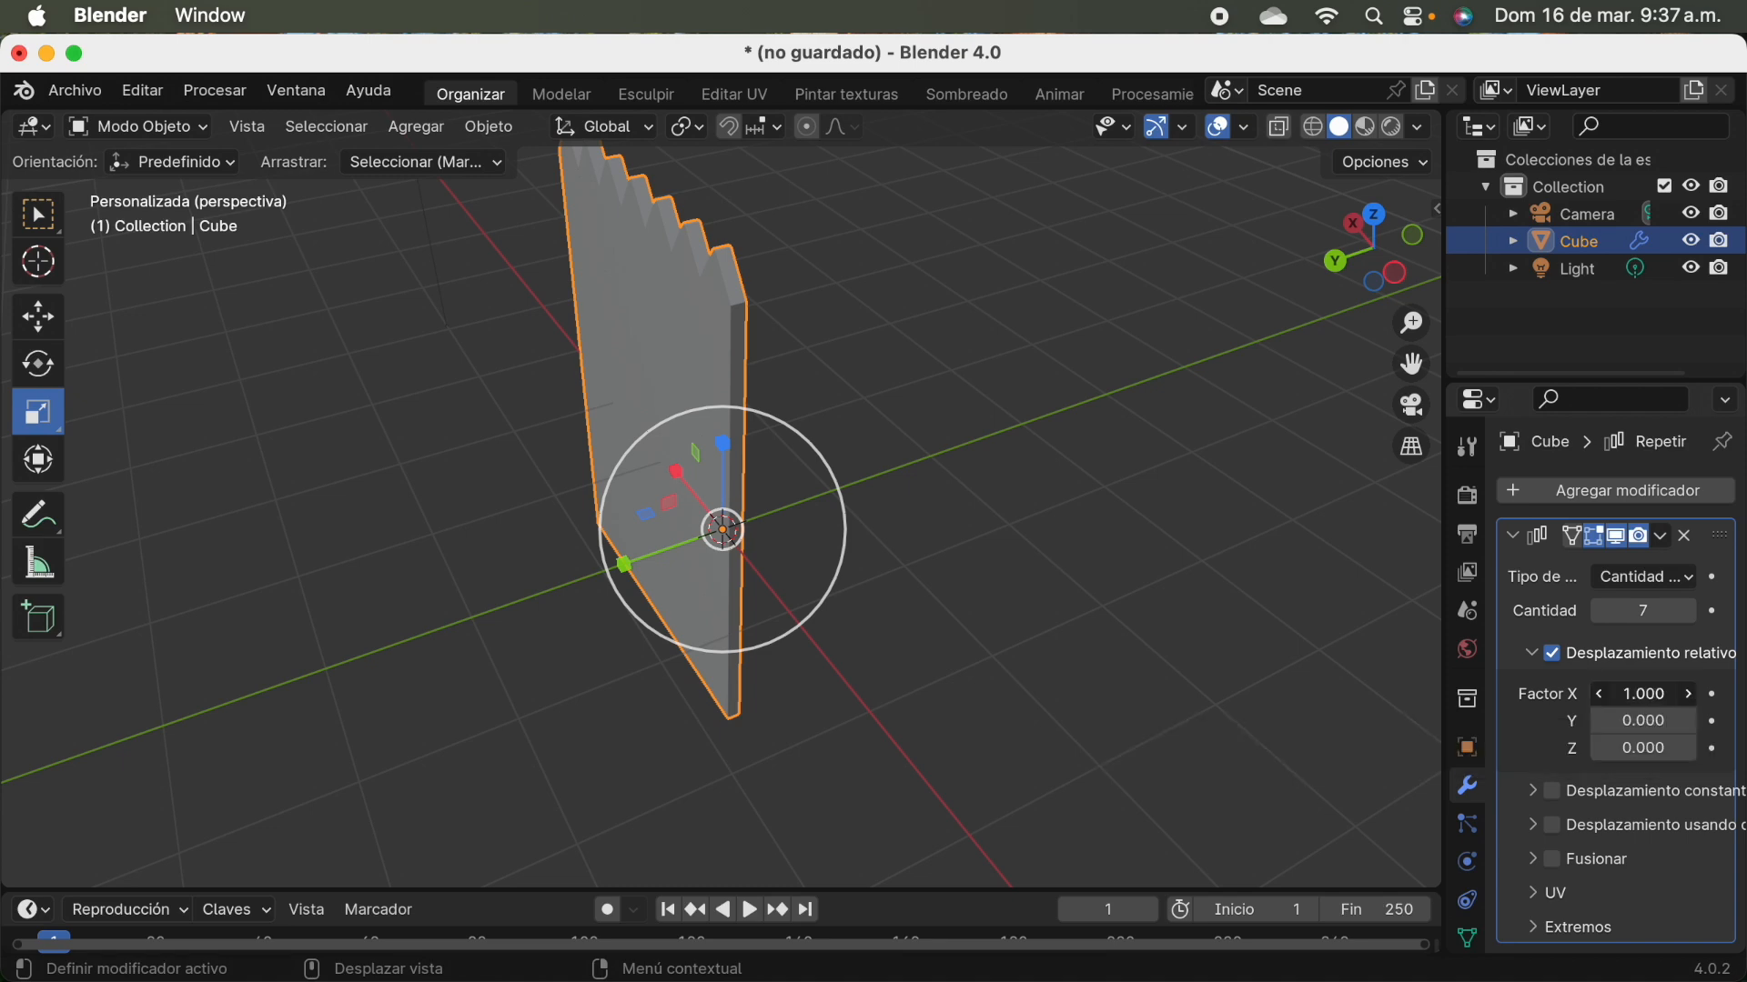
Space the fence pickets apart with a relative offset X factor of 4.400.
mouse_move(1658, 708)
mouse_down()
mouse_move(1710, 708)
mouse_move(1656, 708)
mouse_move(1683, 707)
mouse_up()
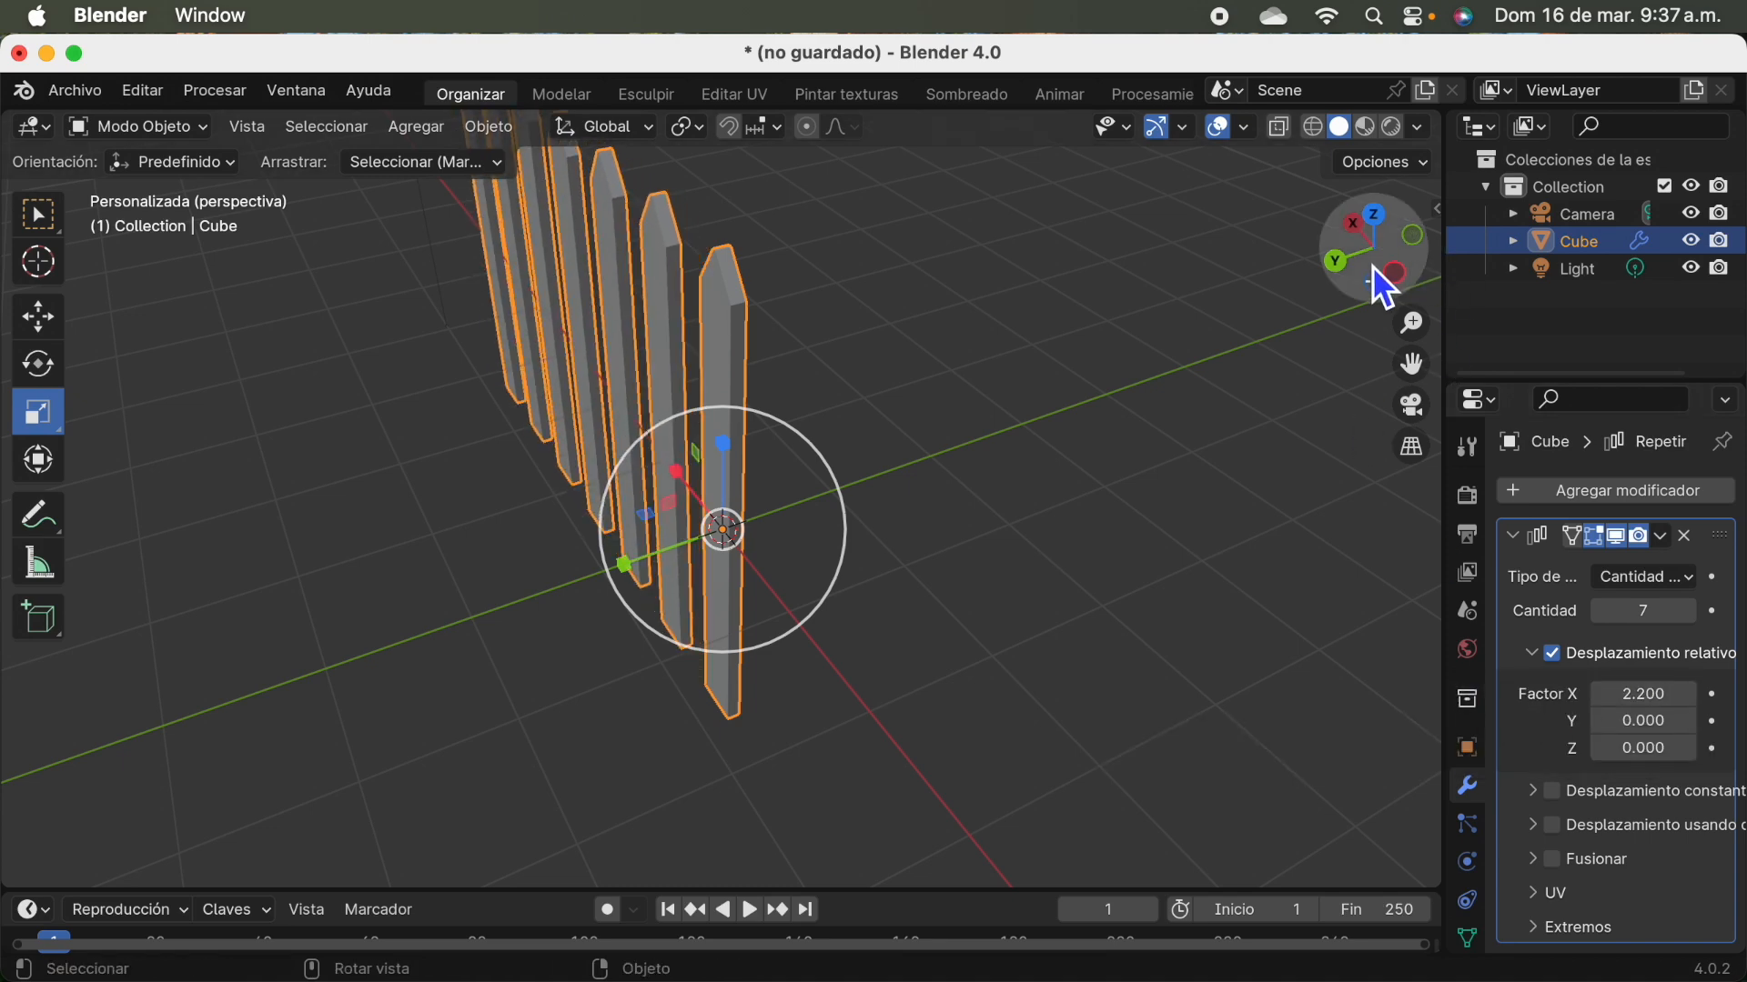
drag(1374, 278, 1159, 324)
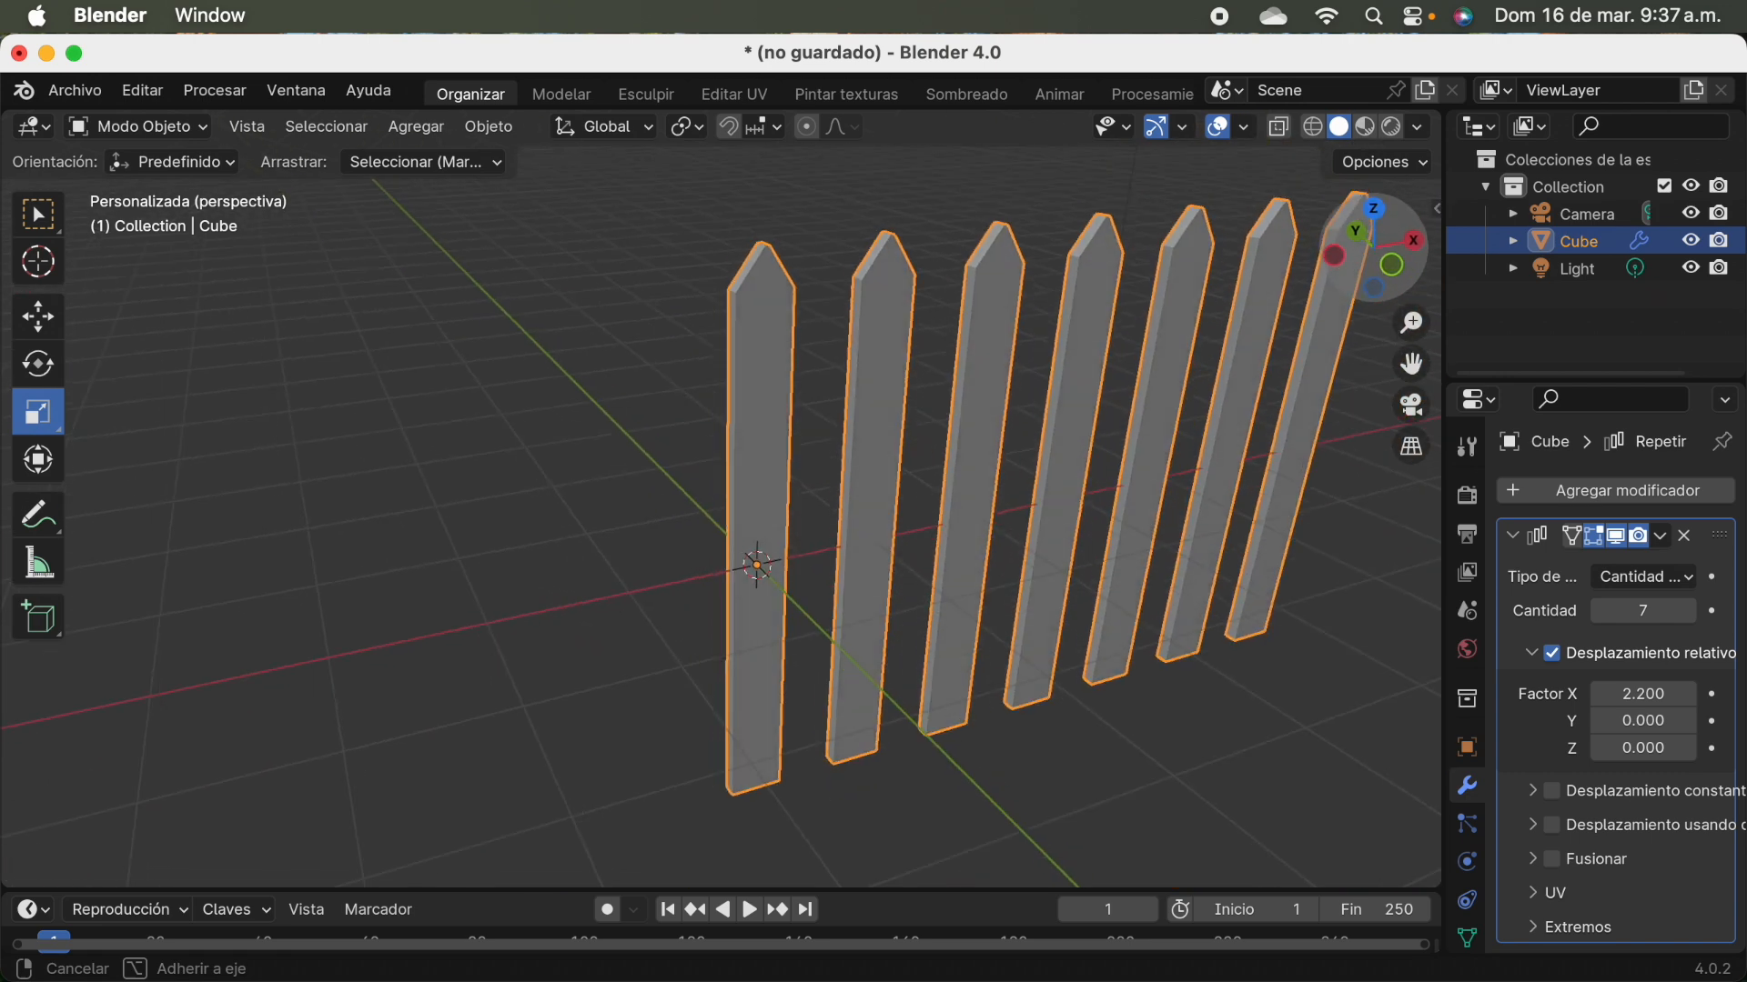
scroll(1177, 473, down, 3)
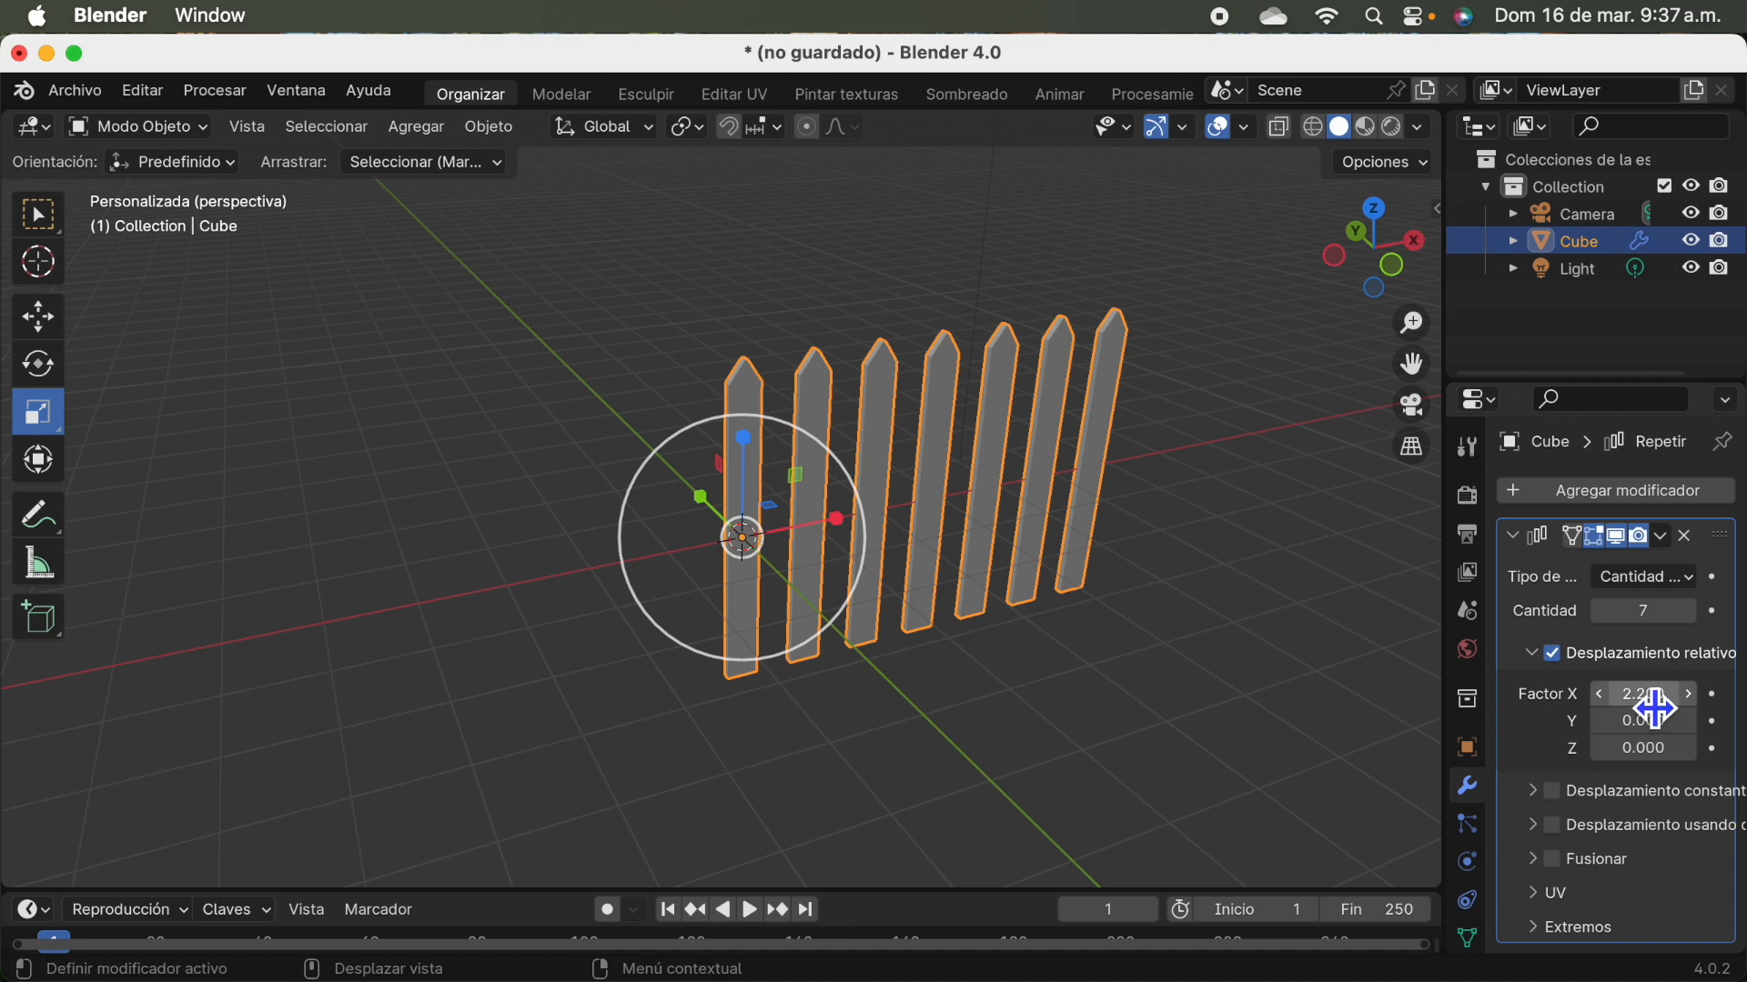
mouse_move(1643, 694)
mouse_down()
mouse_move(1678, 694)
mouse_move(1653, 701)
mouse_up()
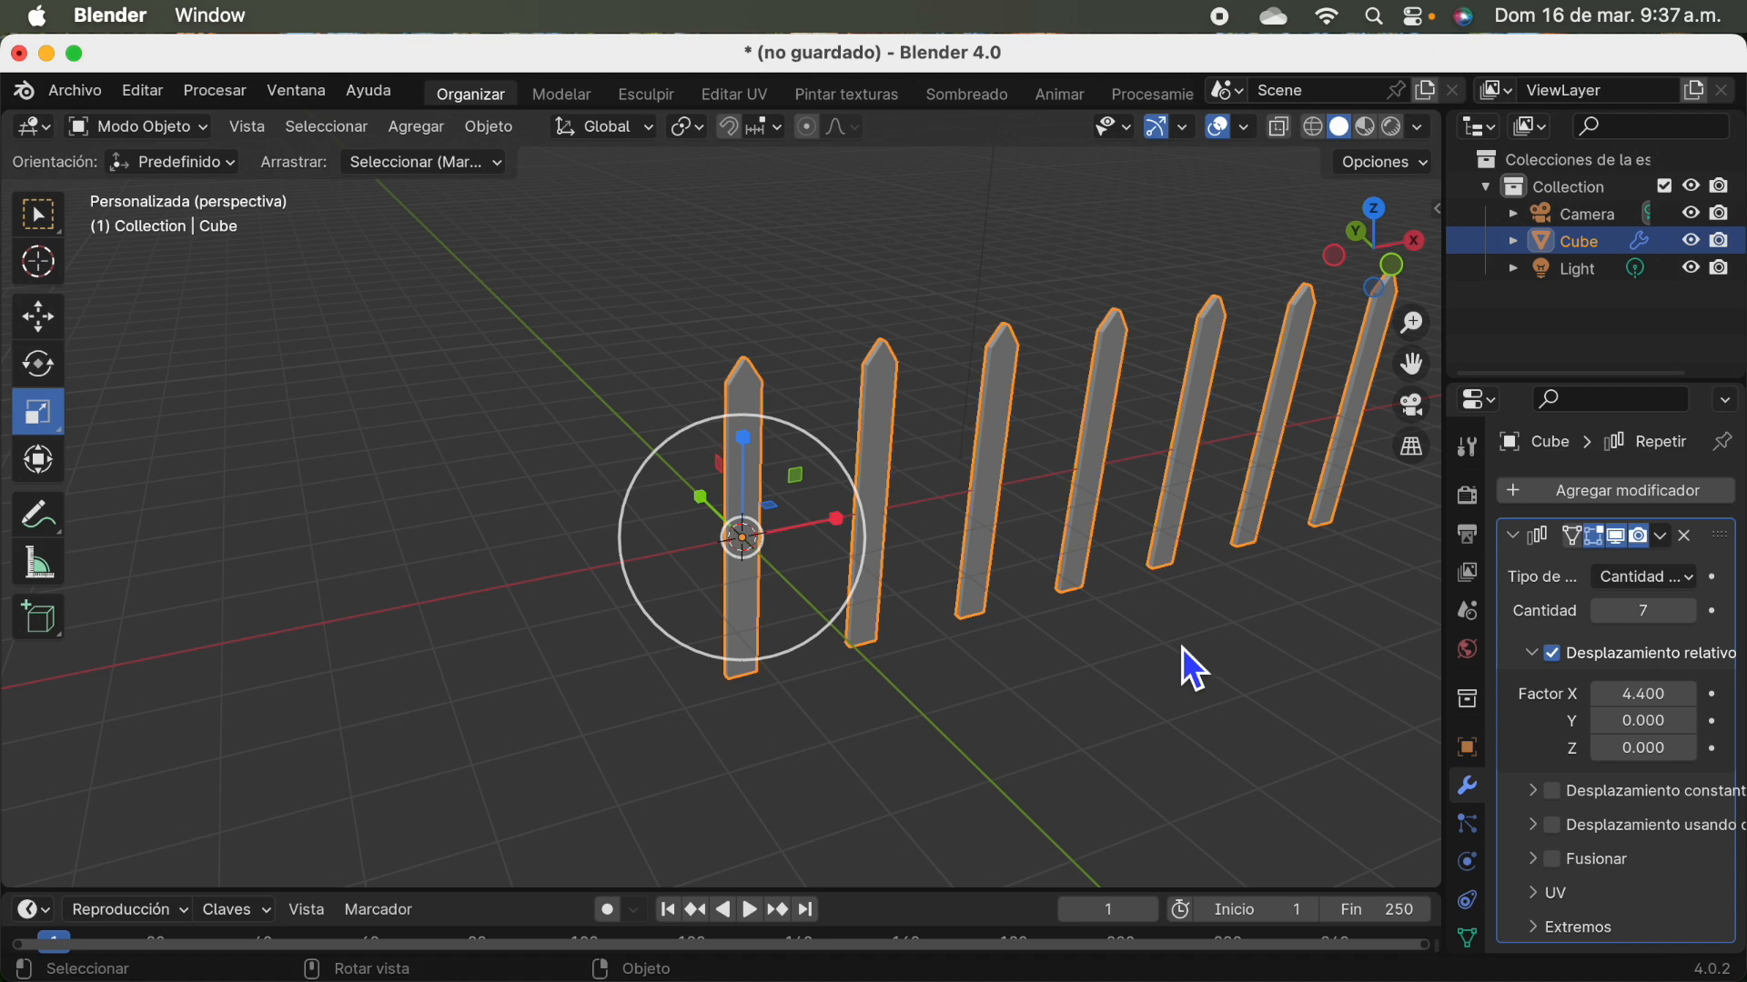
scroll(1046, 646, down, 2)
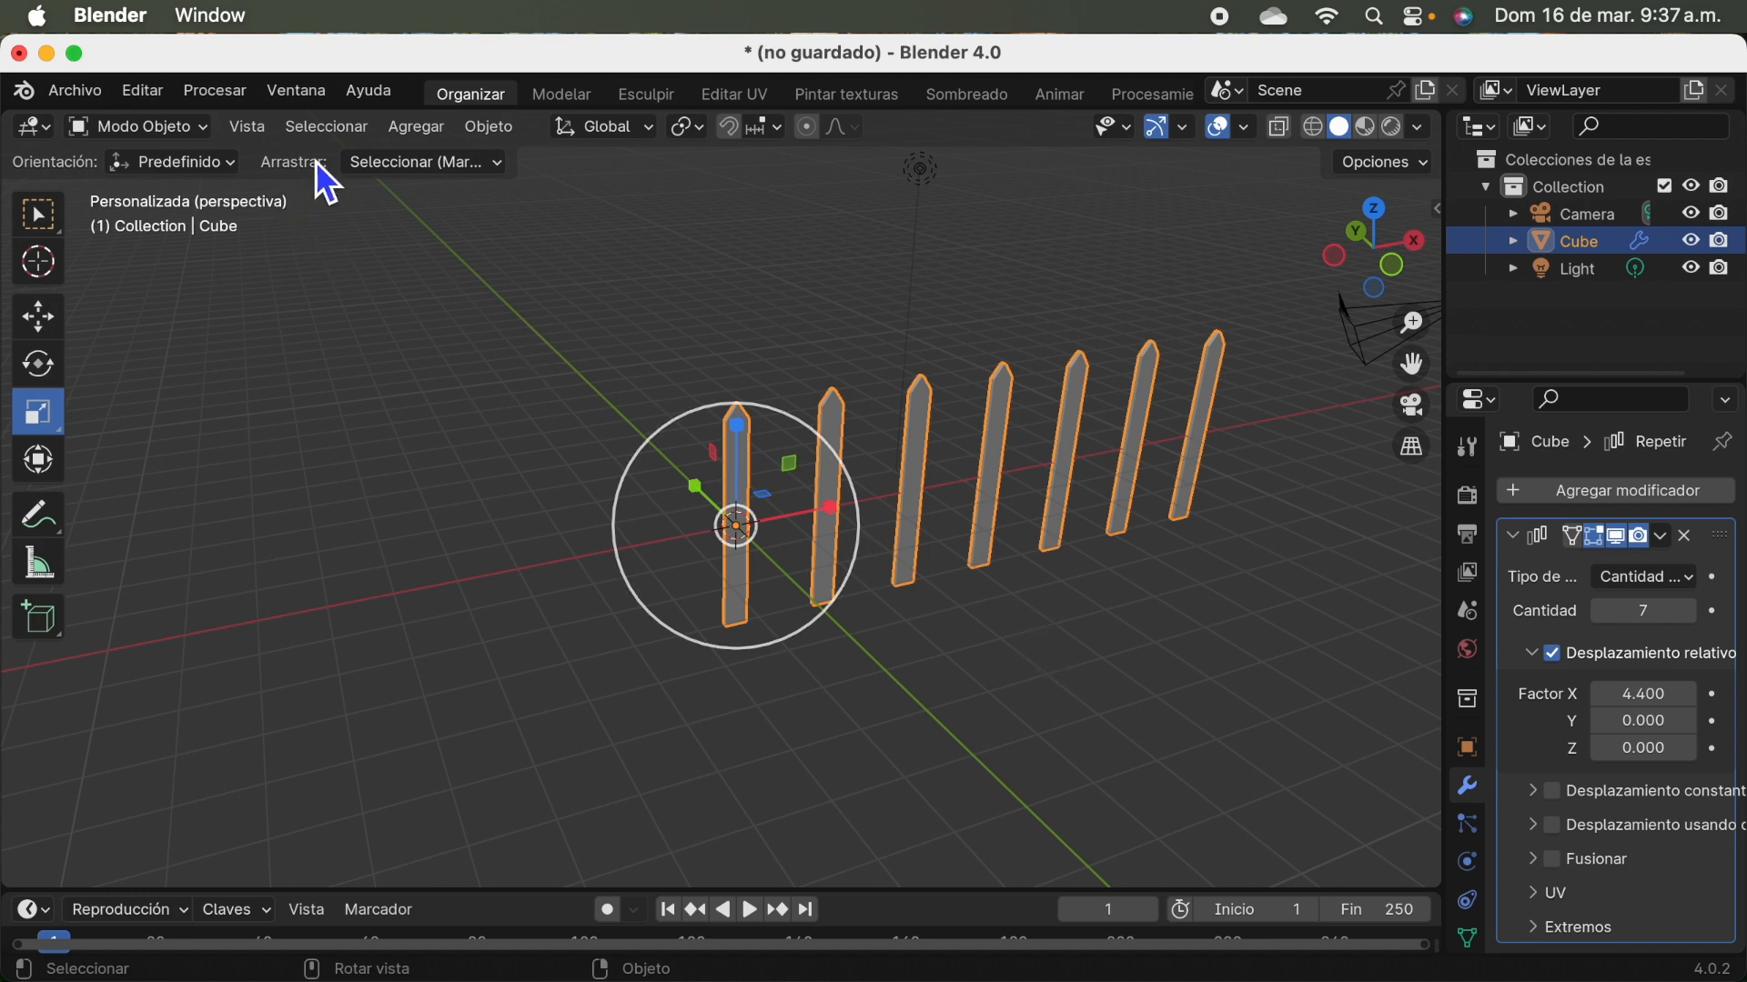
Add a Bezier curve at the world origin, by the first picket.
click(185, 130)
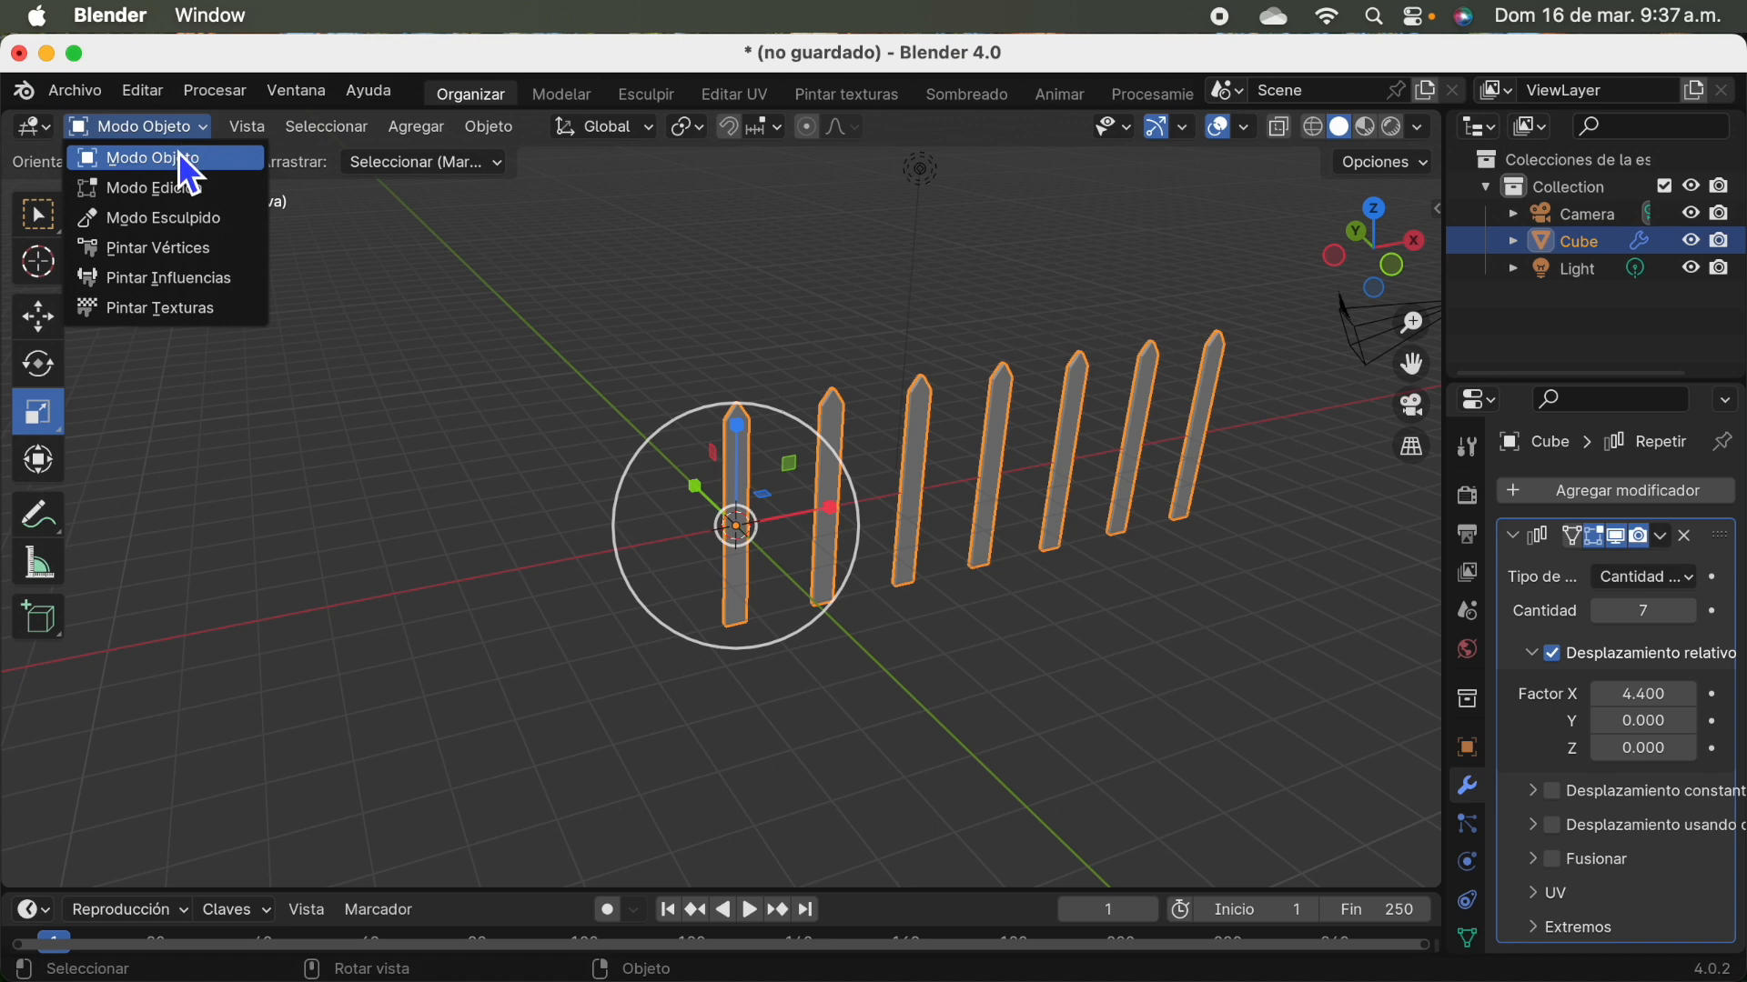
click(178, 153)
click(427, 137)
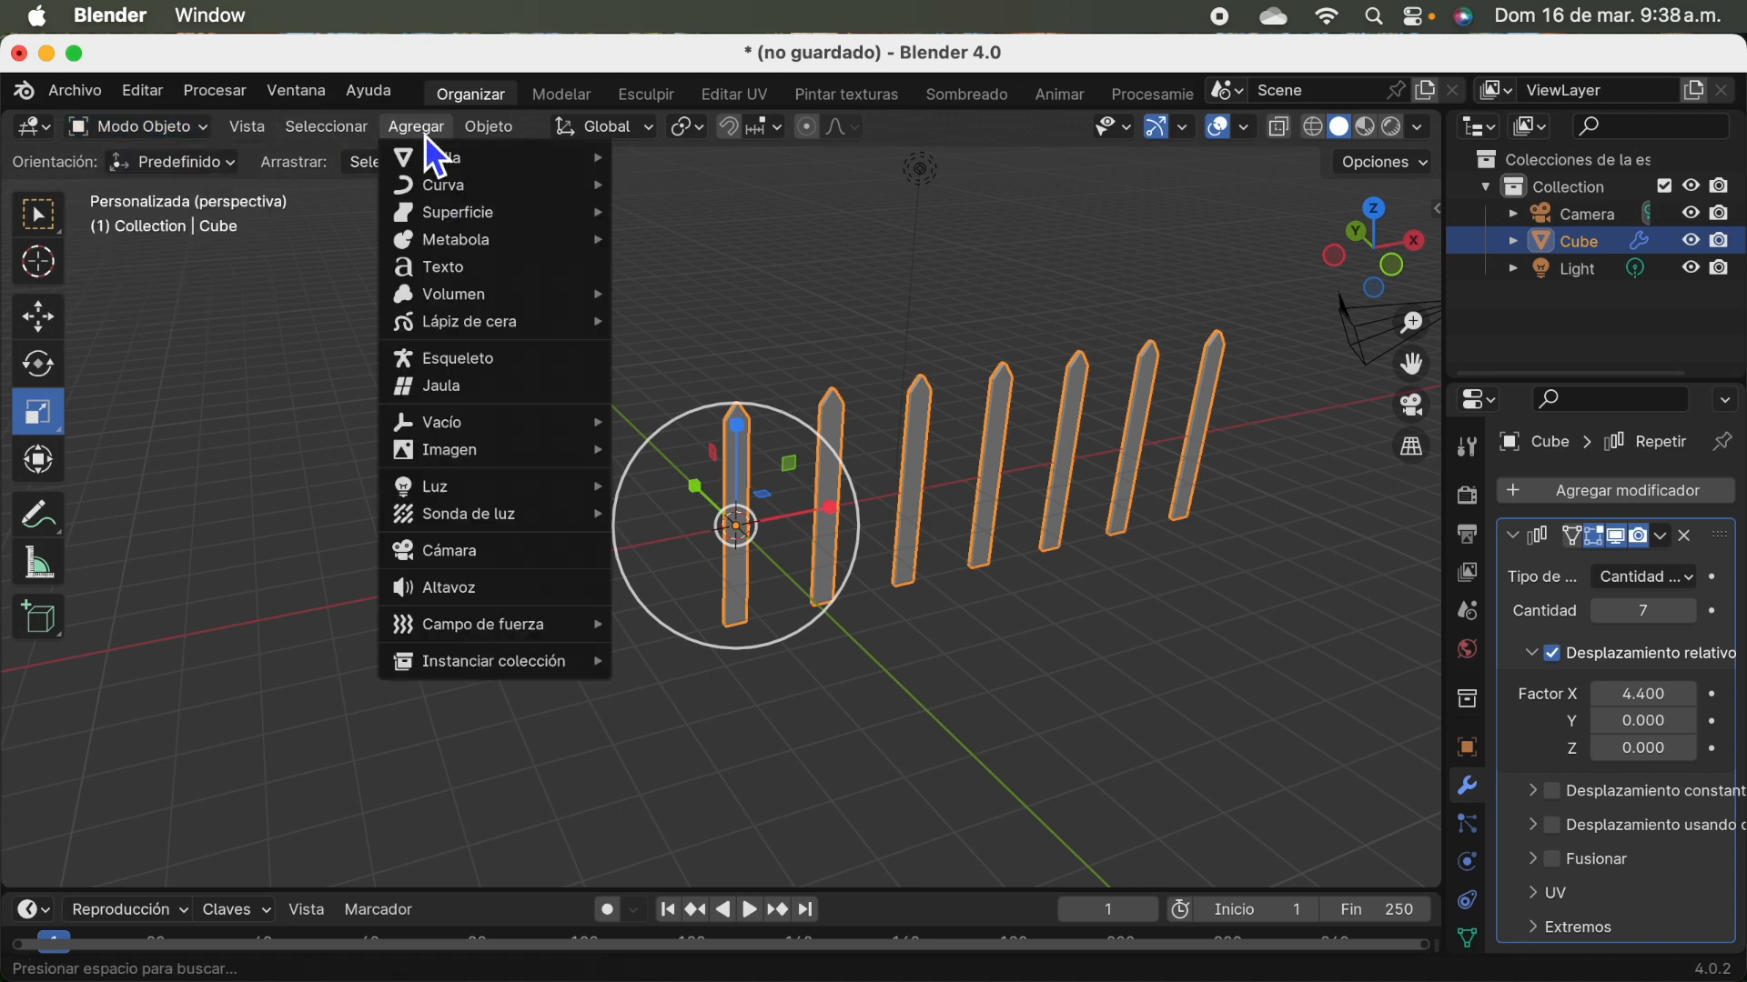
mouse_move(473, 197)
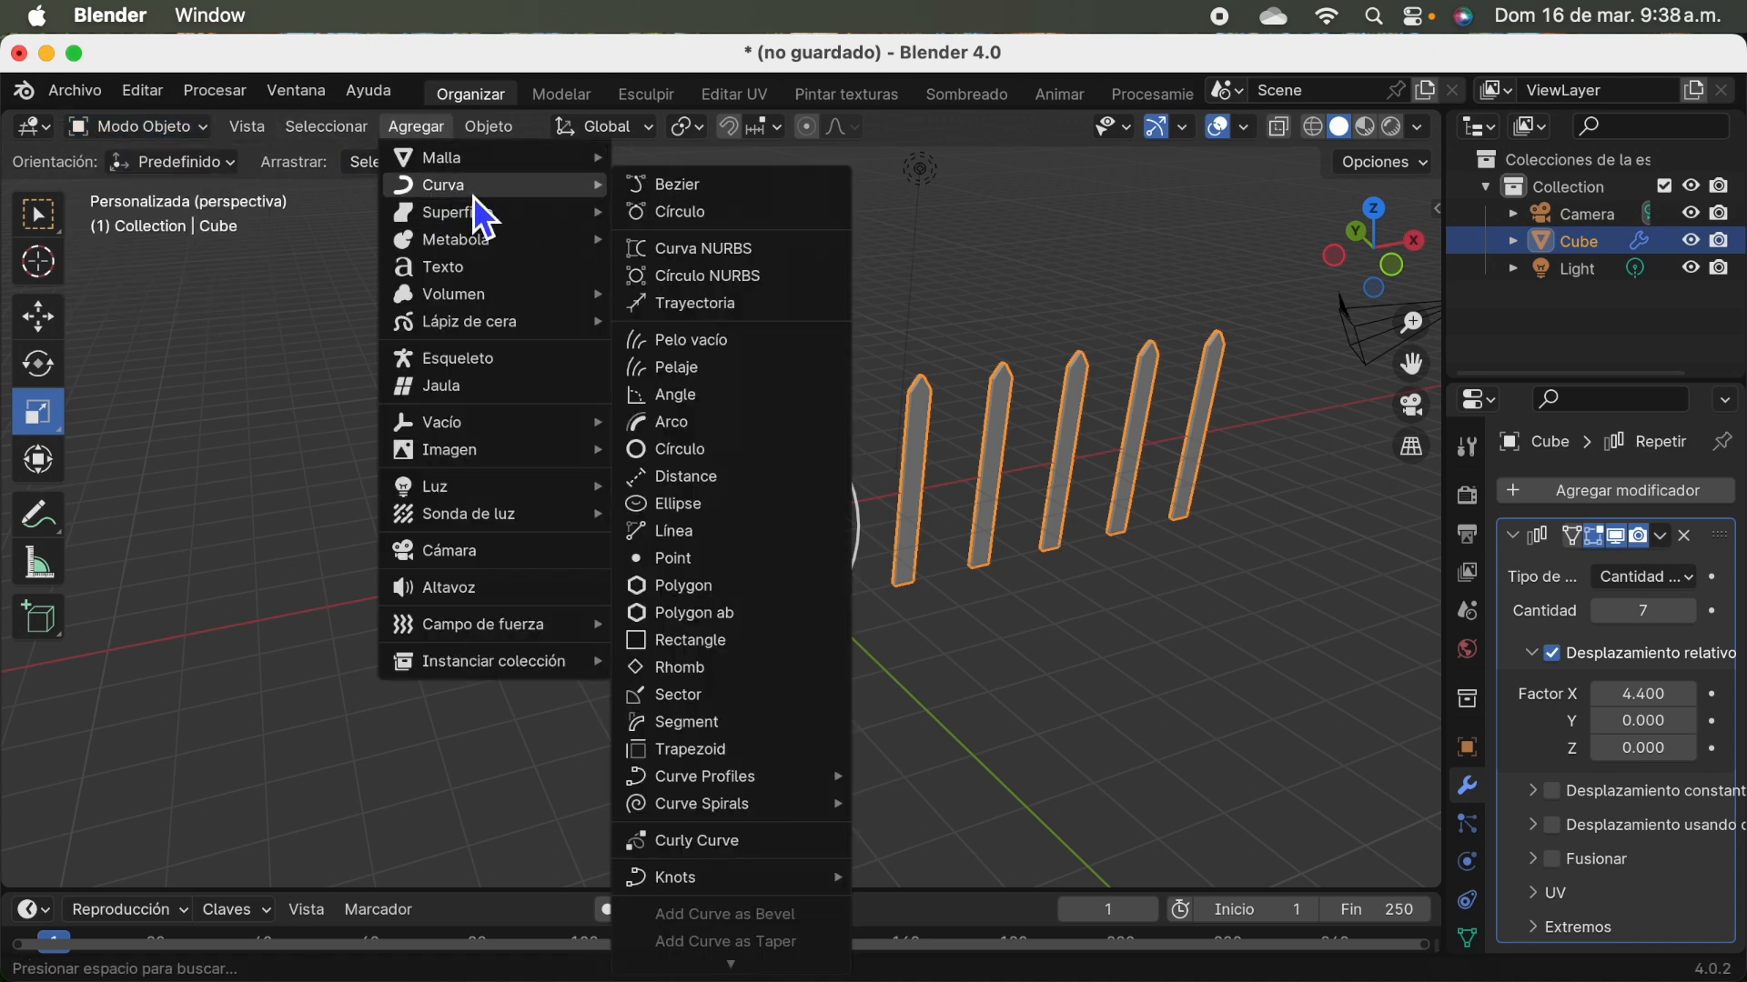
click(701, 191)
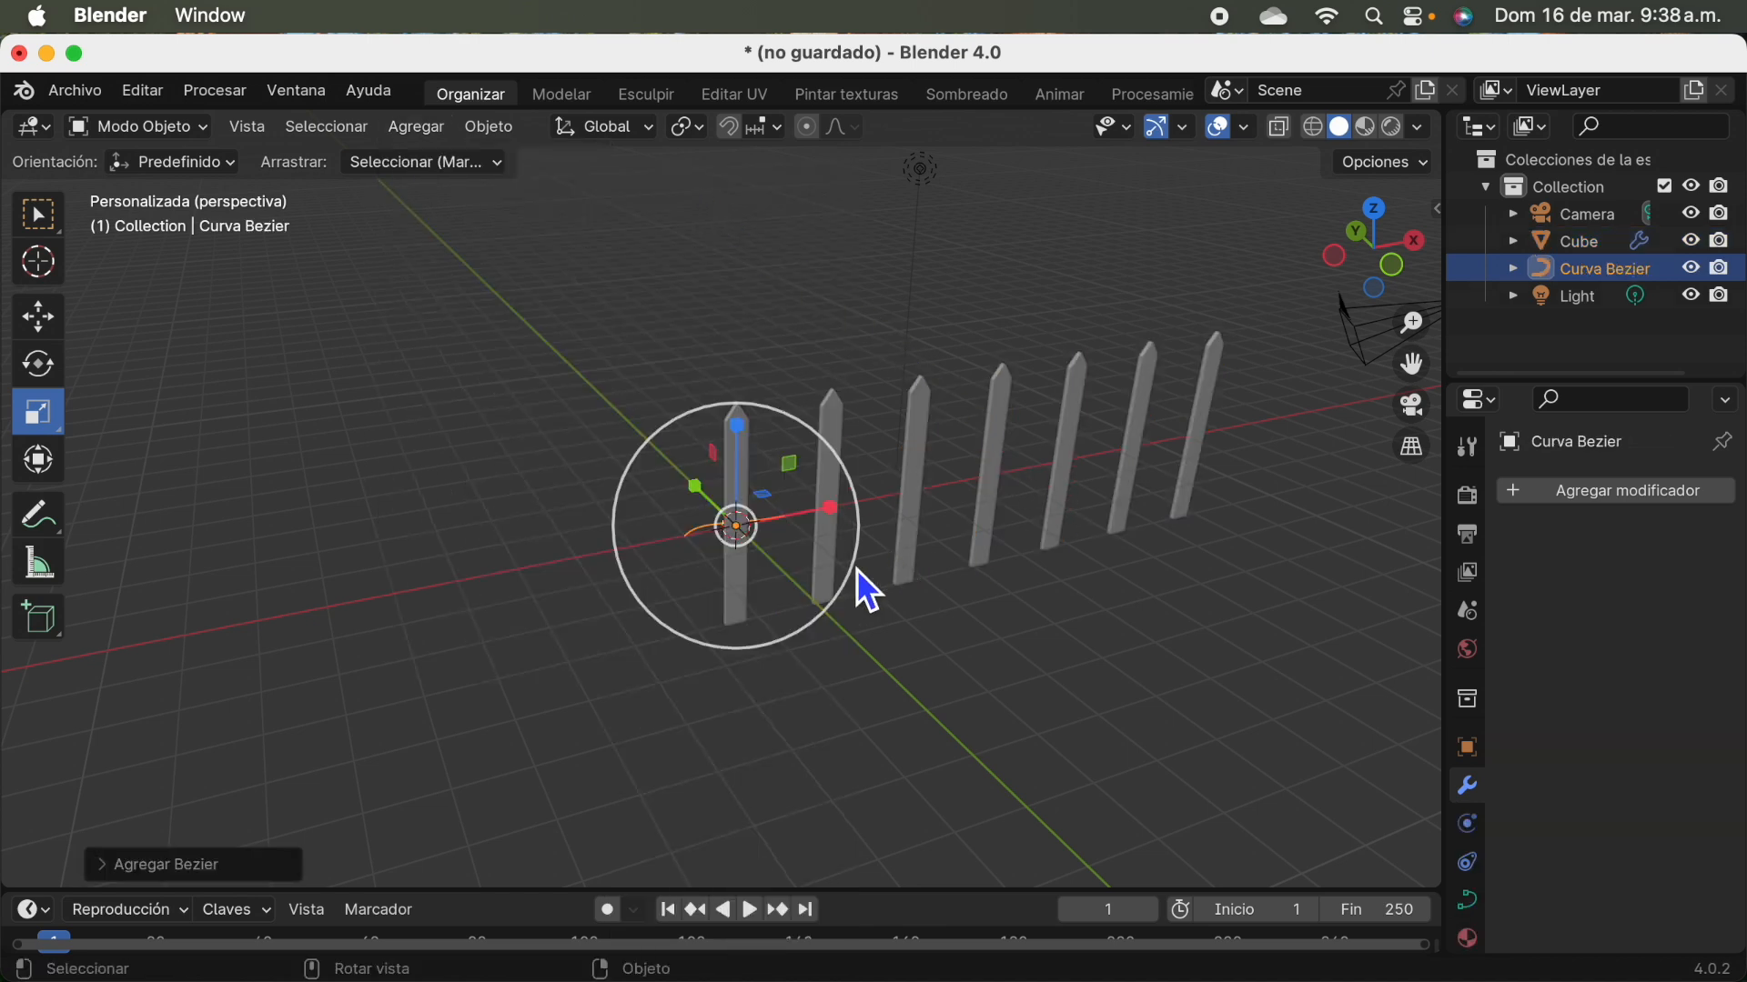
scroll(903, 556, up, 5)
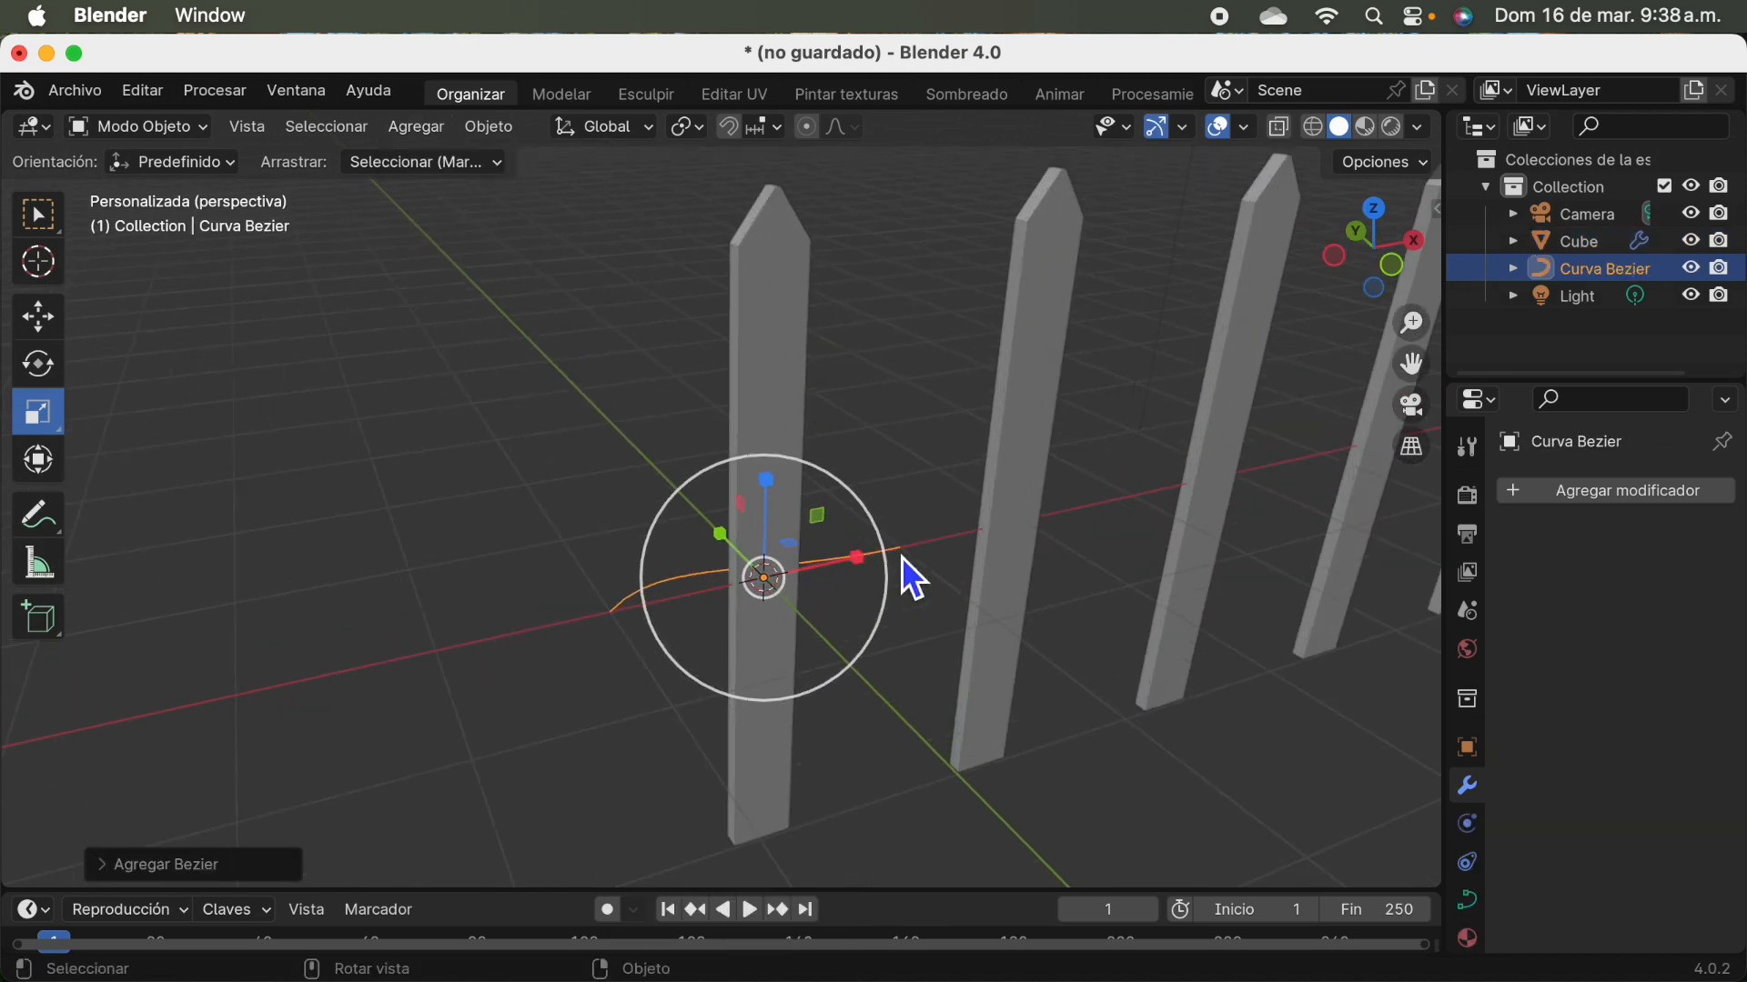
scroll(903, 556, down, 2)
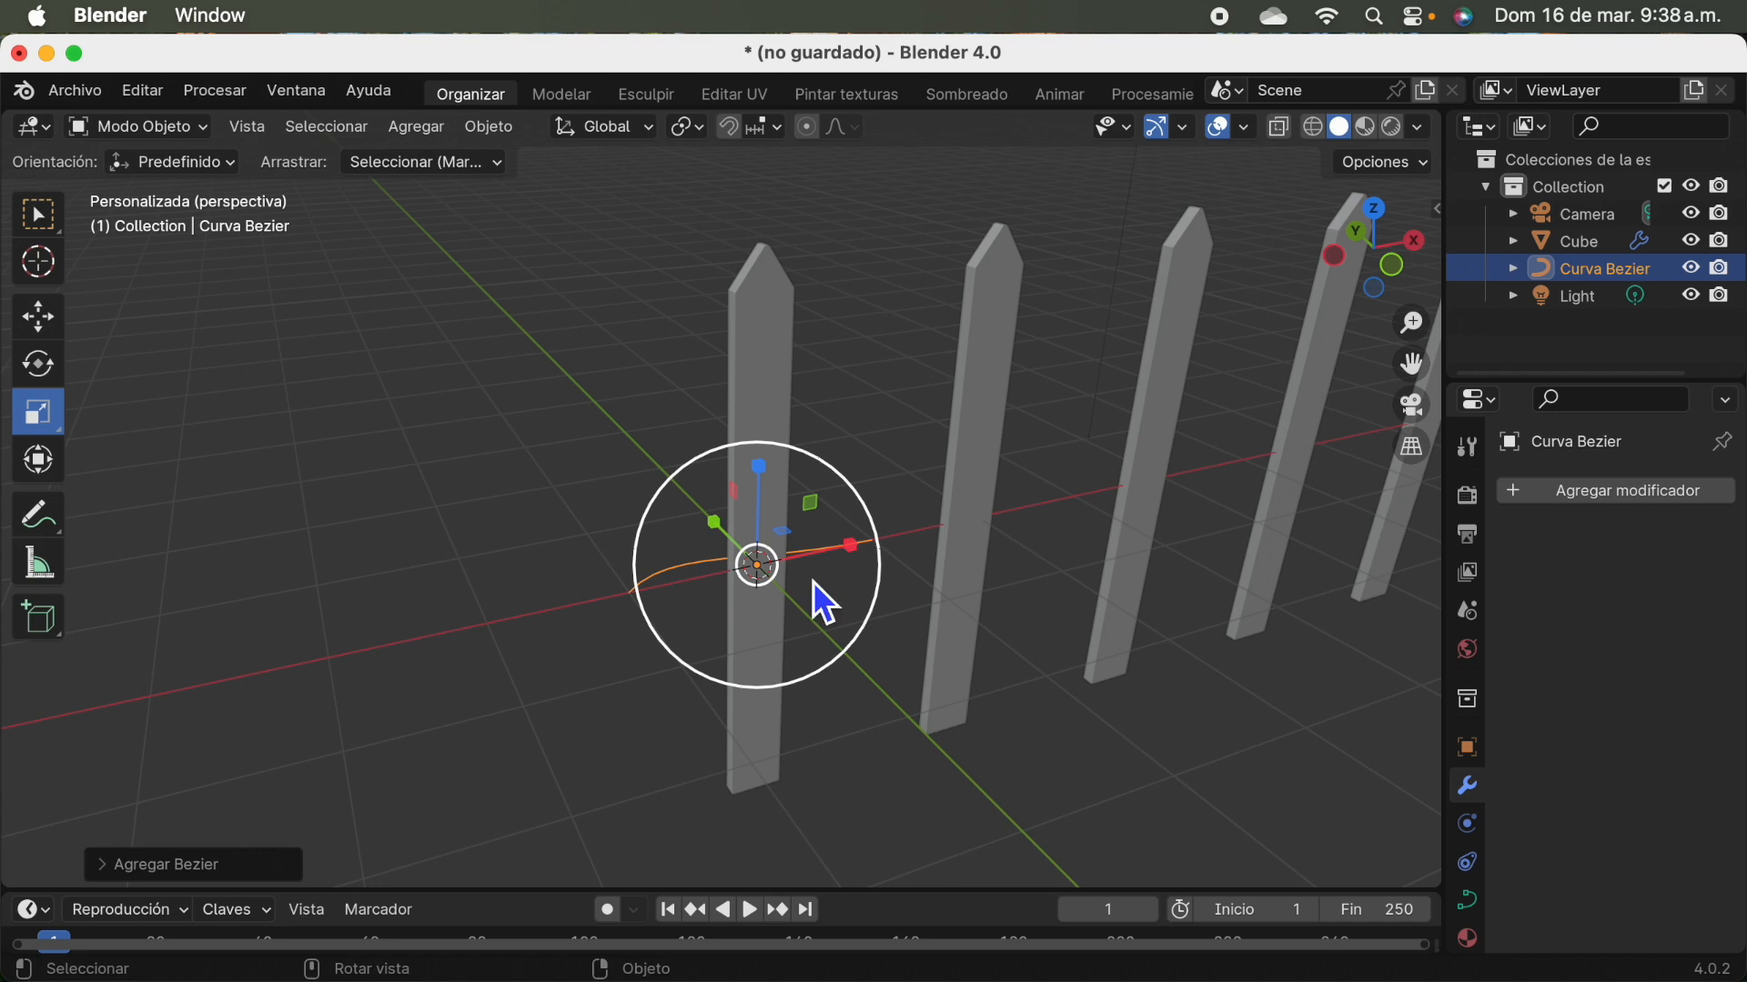
scroll(814, 582, up, 2)
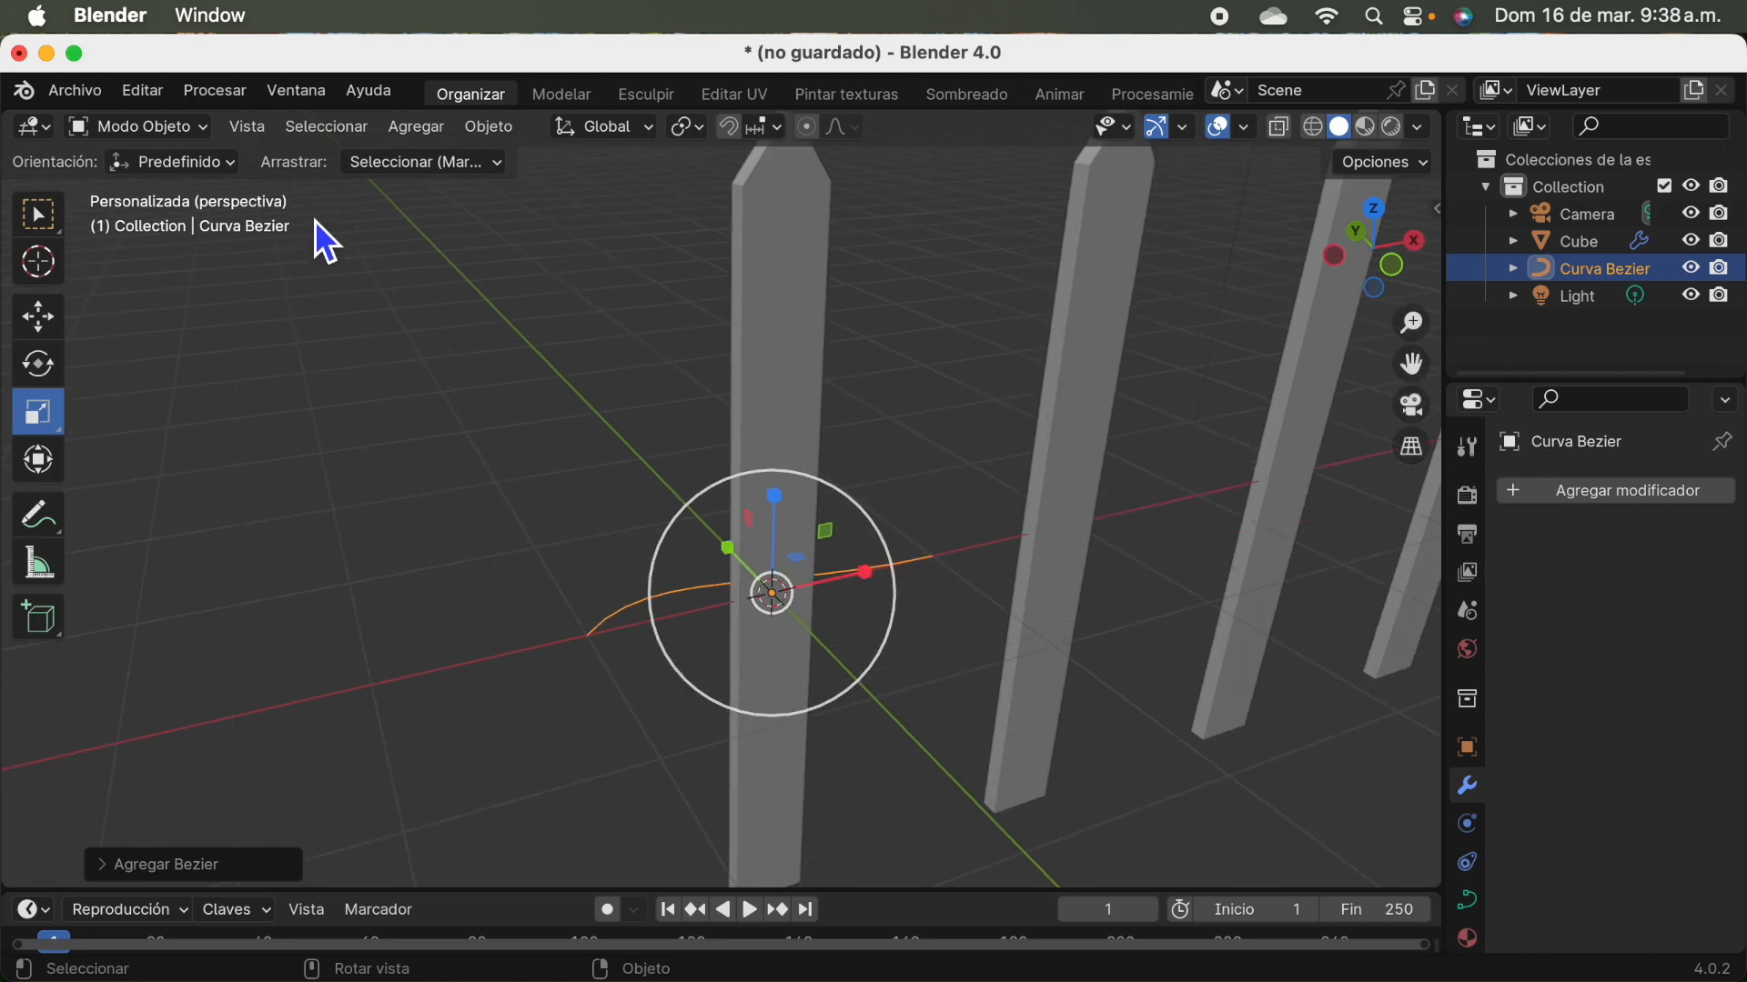
Edit the Bezier curve and move its end point in the ground plane off the X axis, to in front of the second and third pickets.
click(172, 135)
click(182, 191)
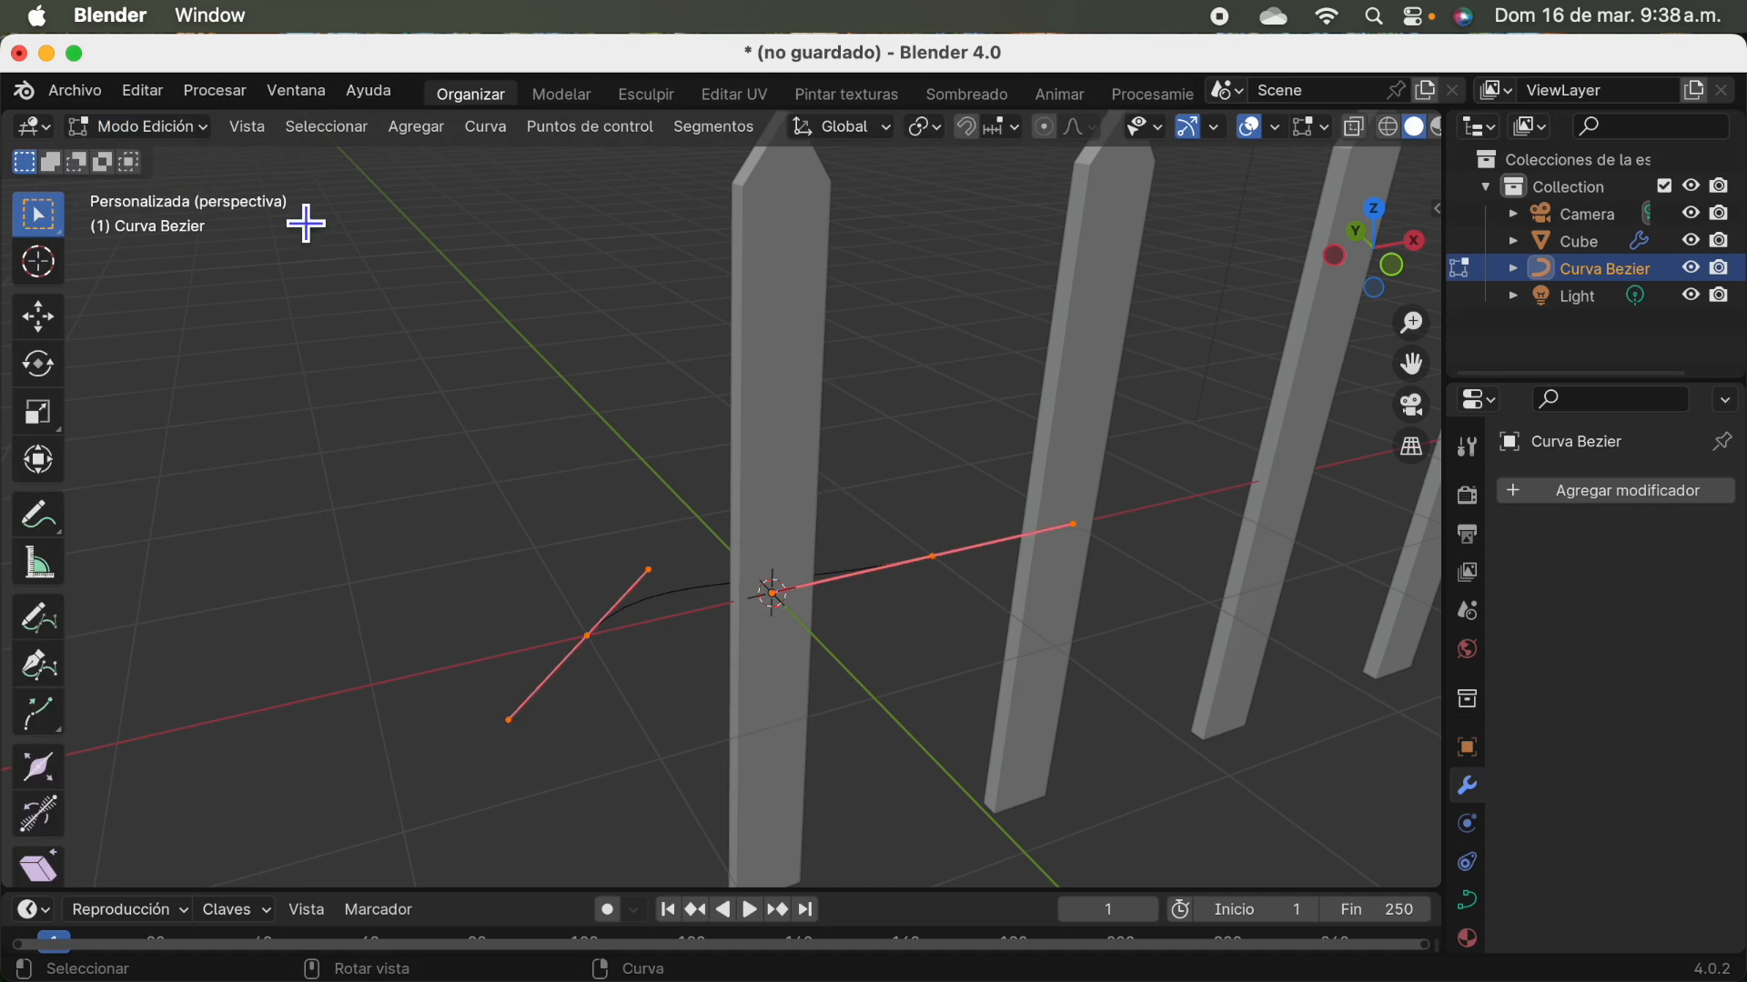
click(948, 573)
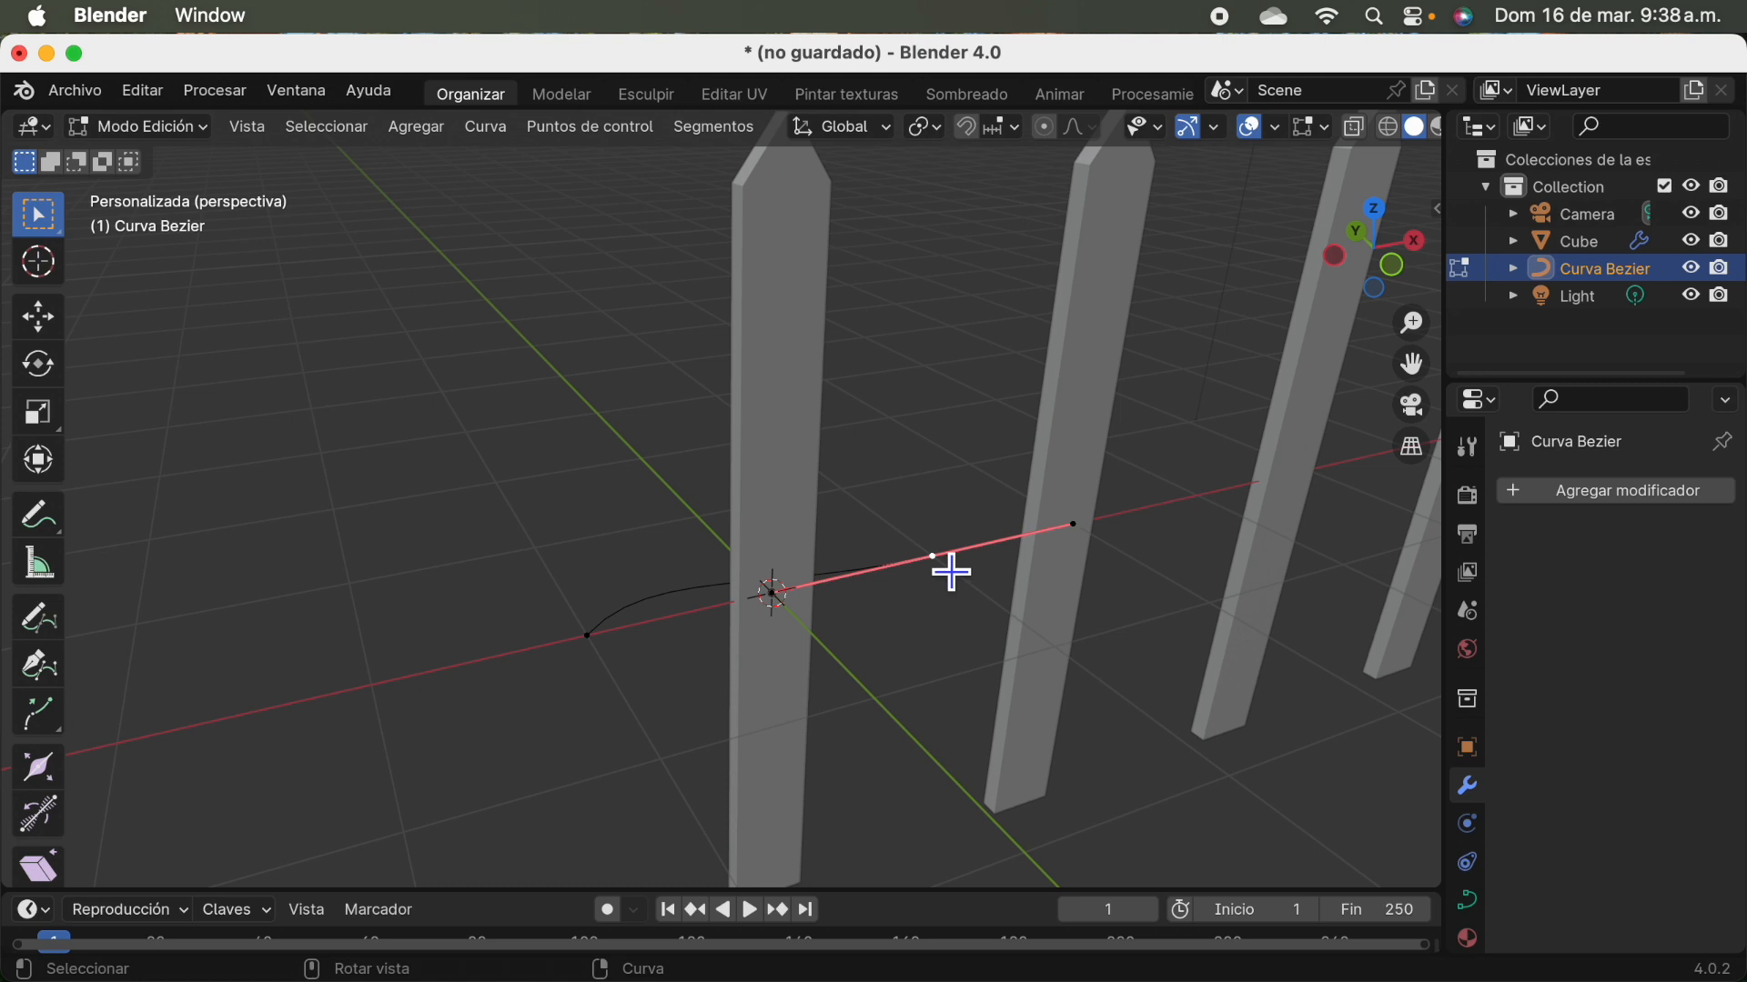
key(Escape)
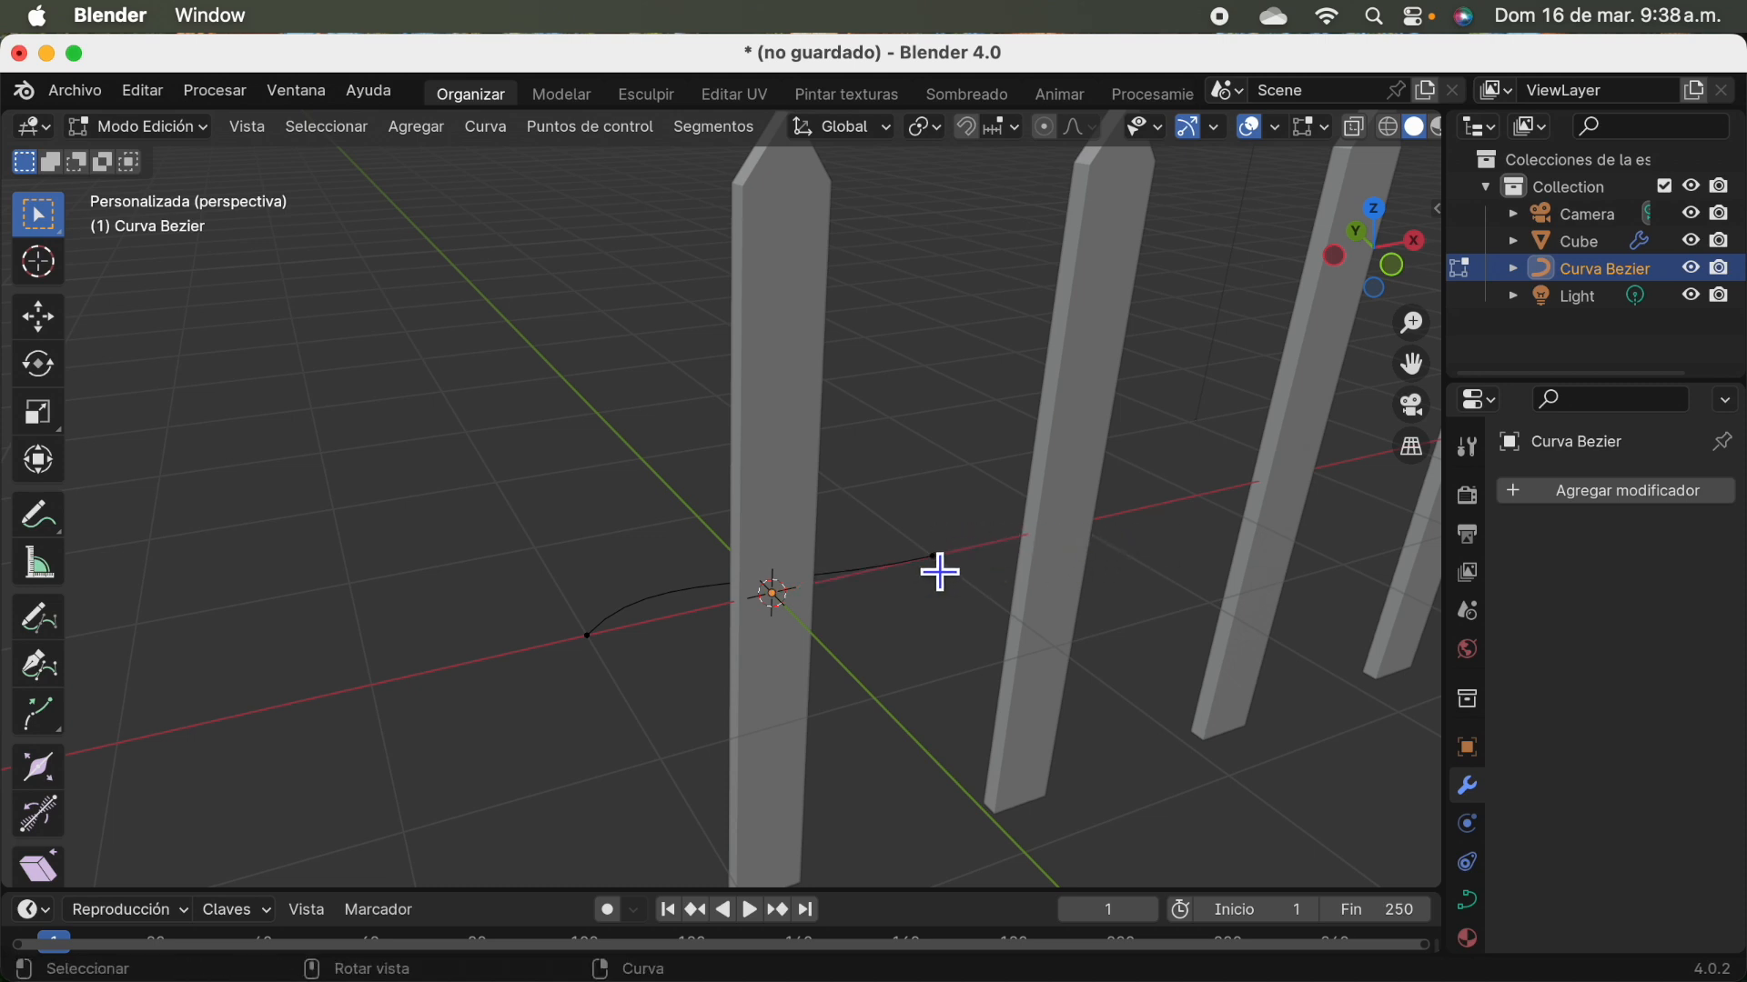
click(943, 572)
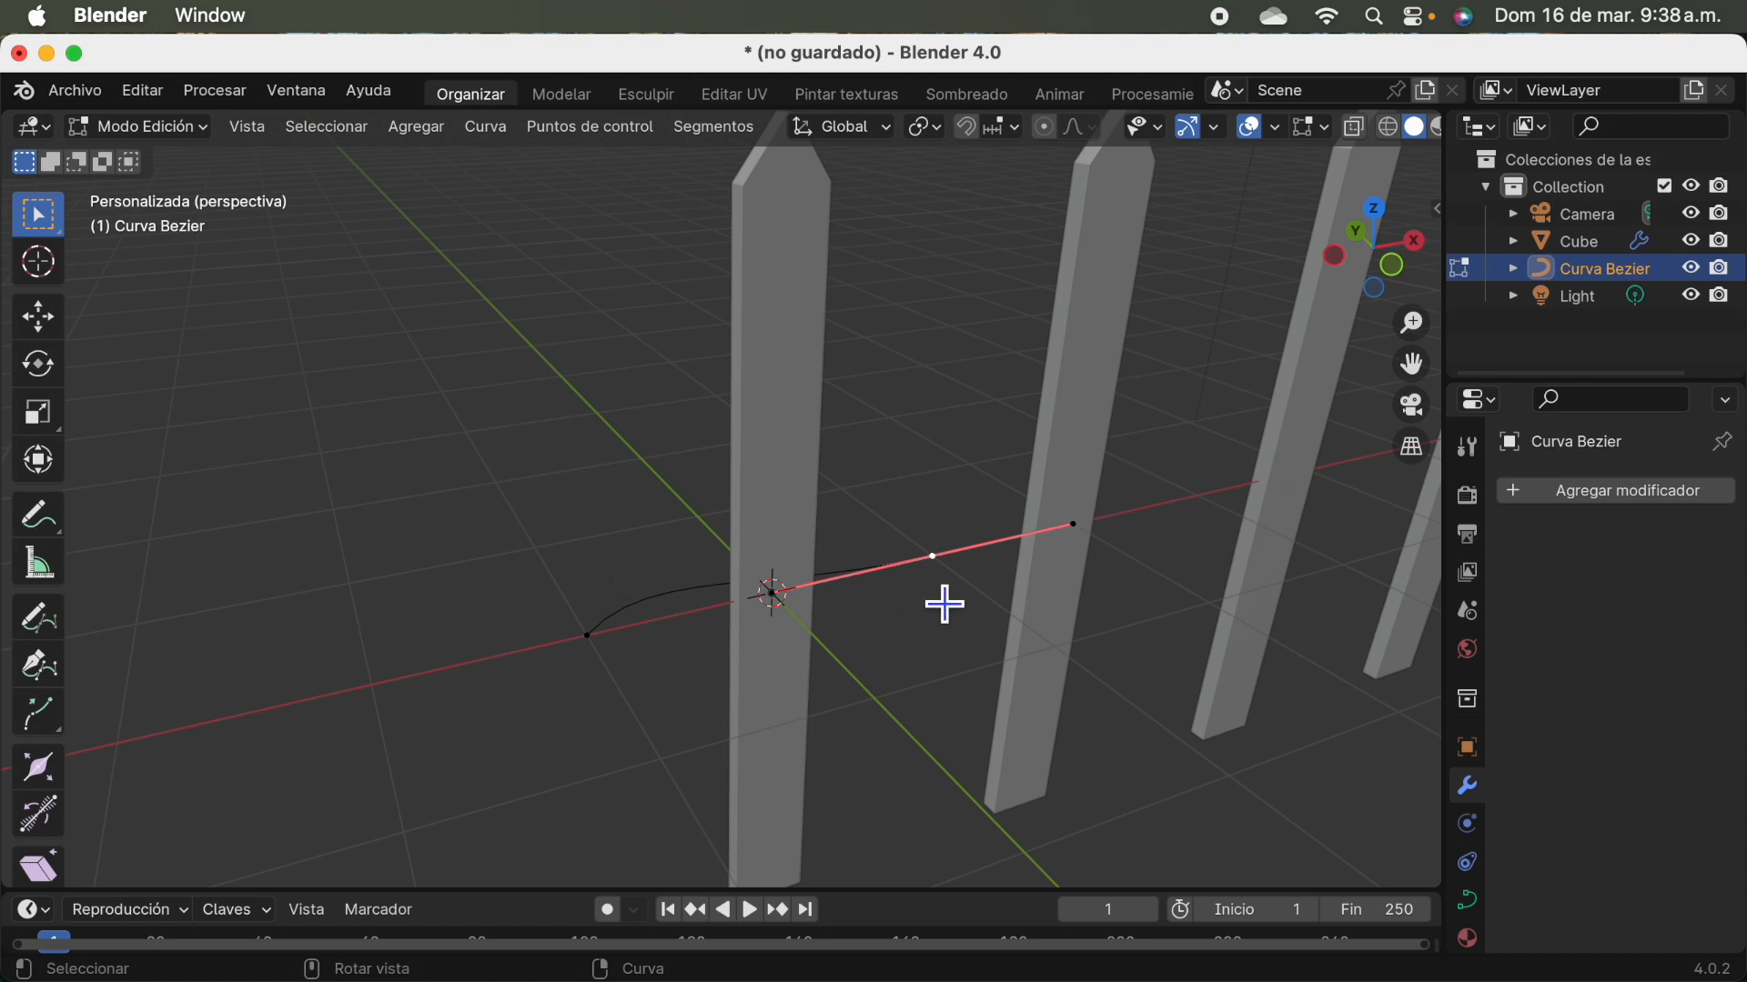
scroll(943, 604, up, 2)
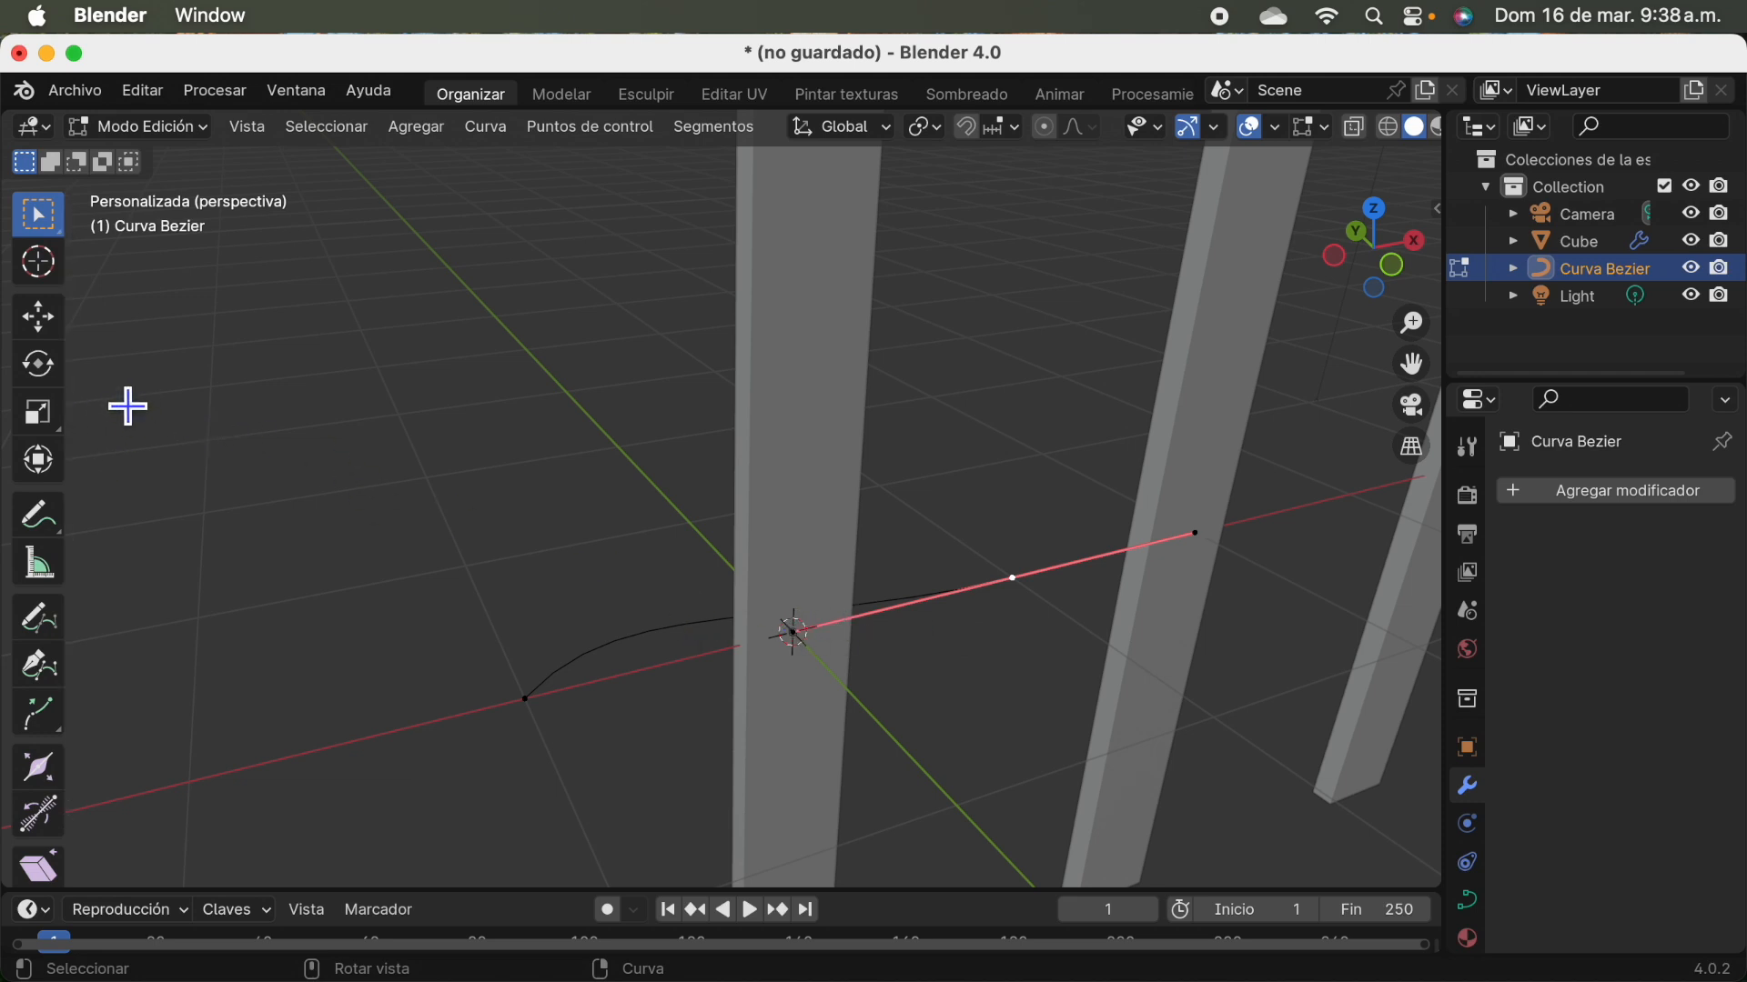
click(47, 326)
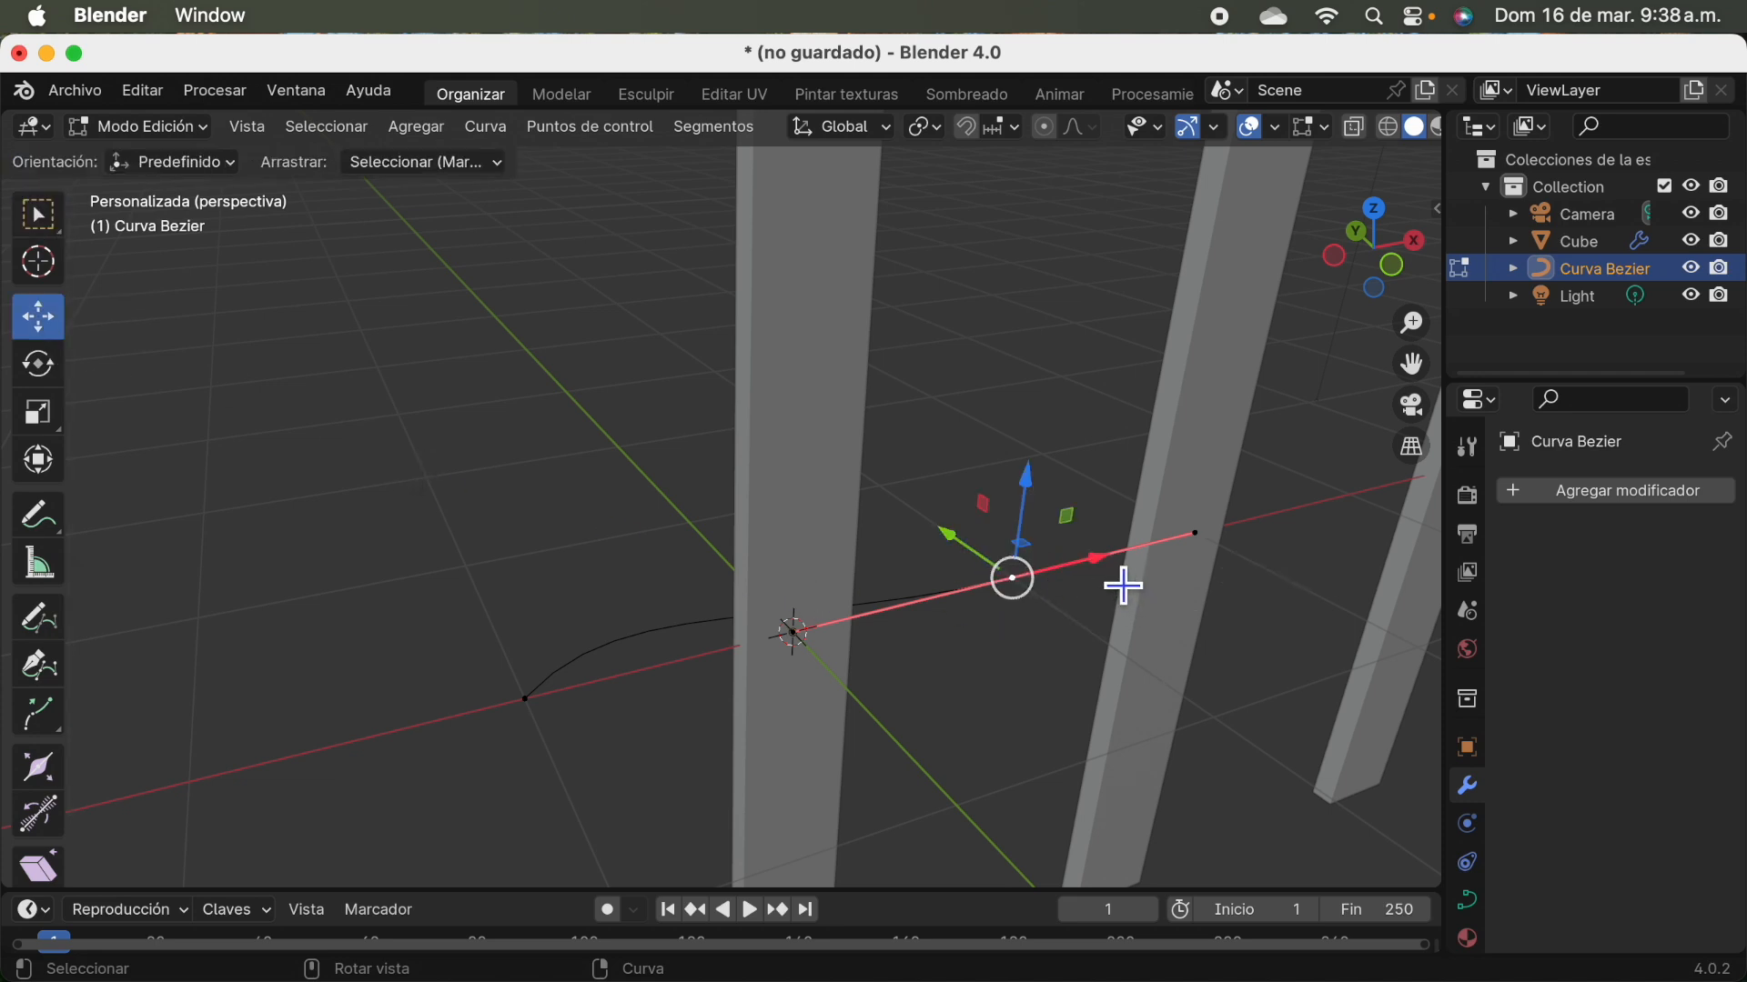
drag(1123, 581, 1250, 552)
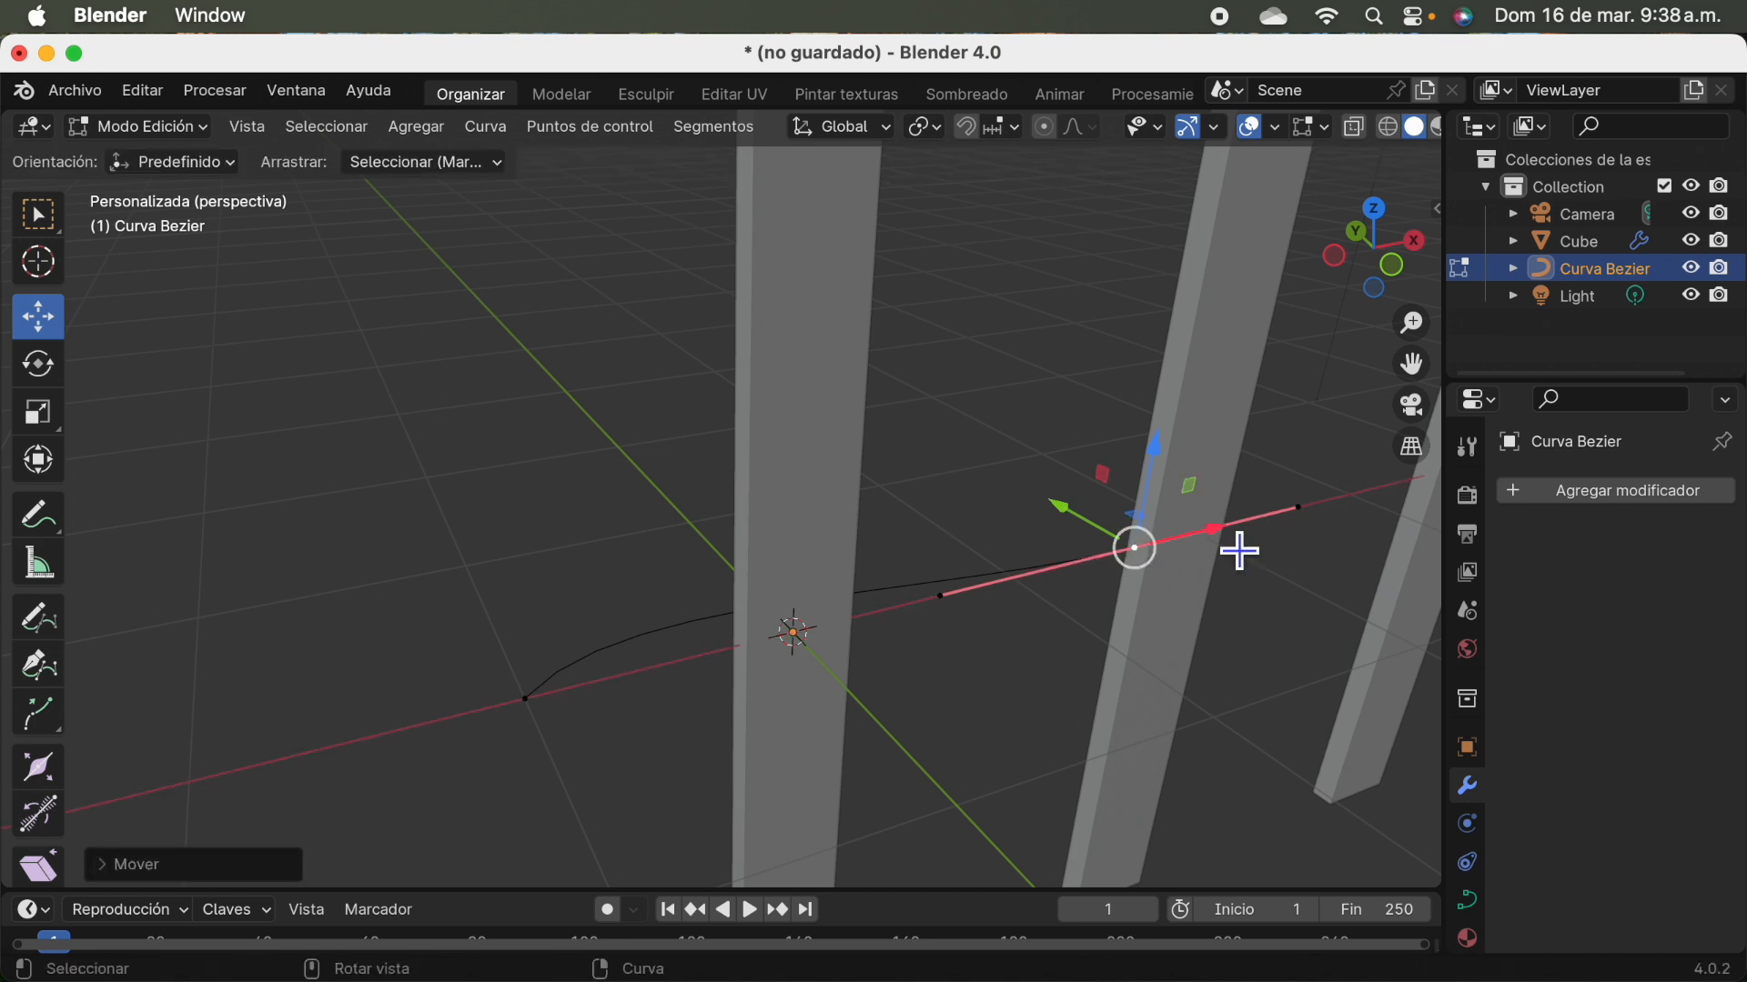
drag(1085, 534, 1143, 616)
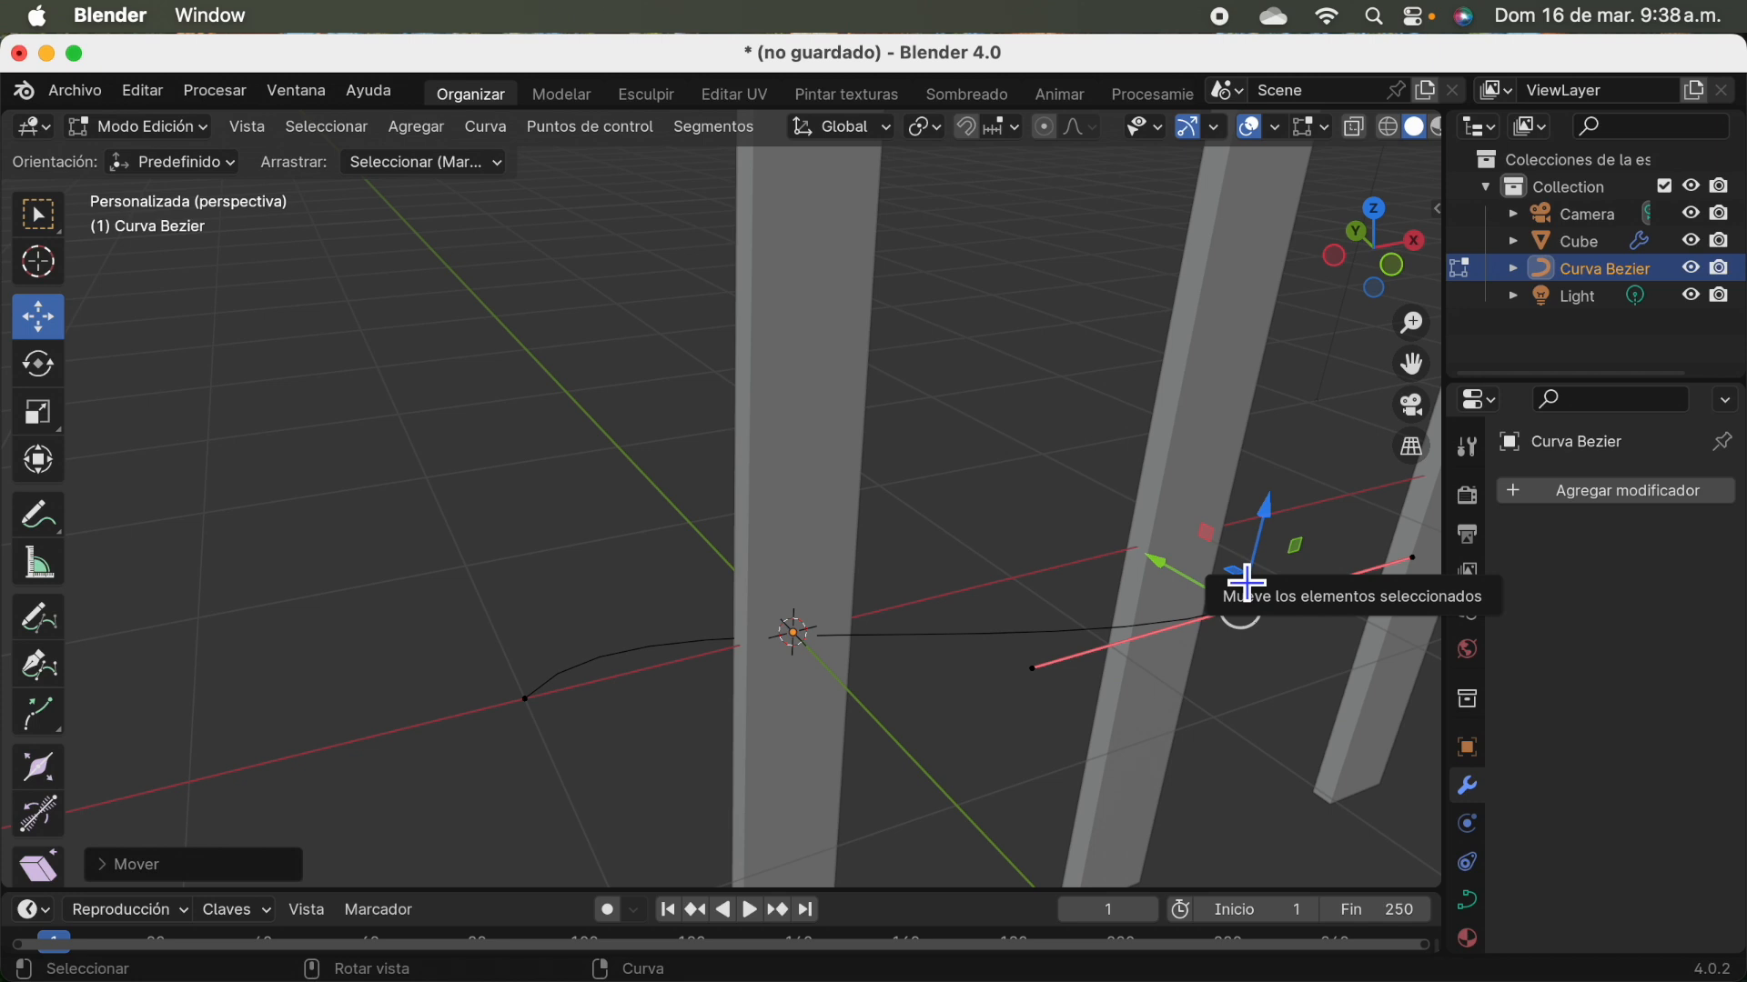
drag(1248, 582, 1391, 670)
Move the curve's selected end point along the front of the fence until it lies beyond the last picket.
scroll(1053, 612, down, 5)
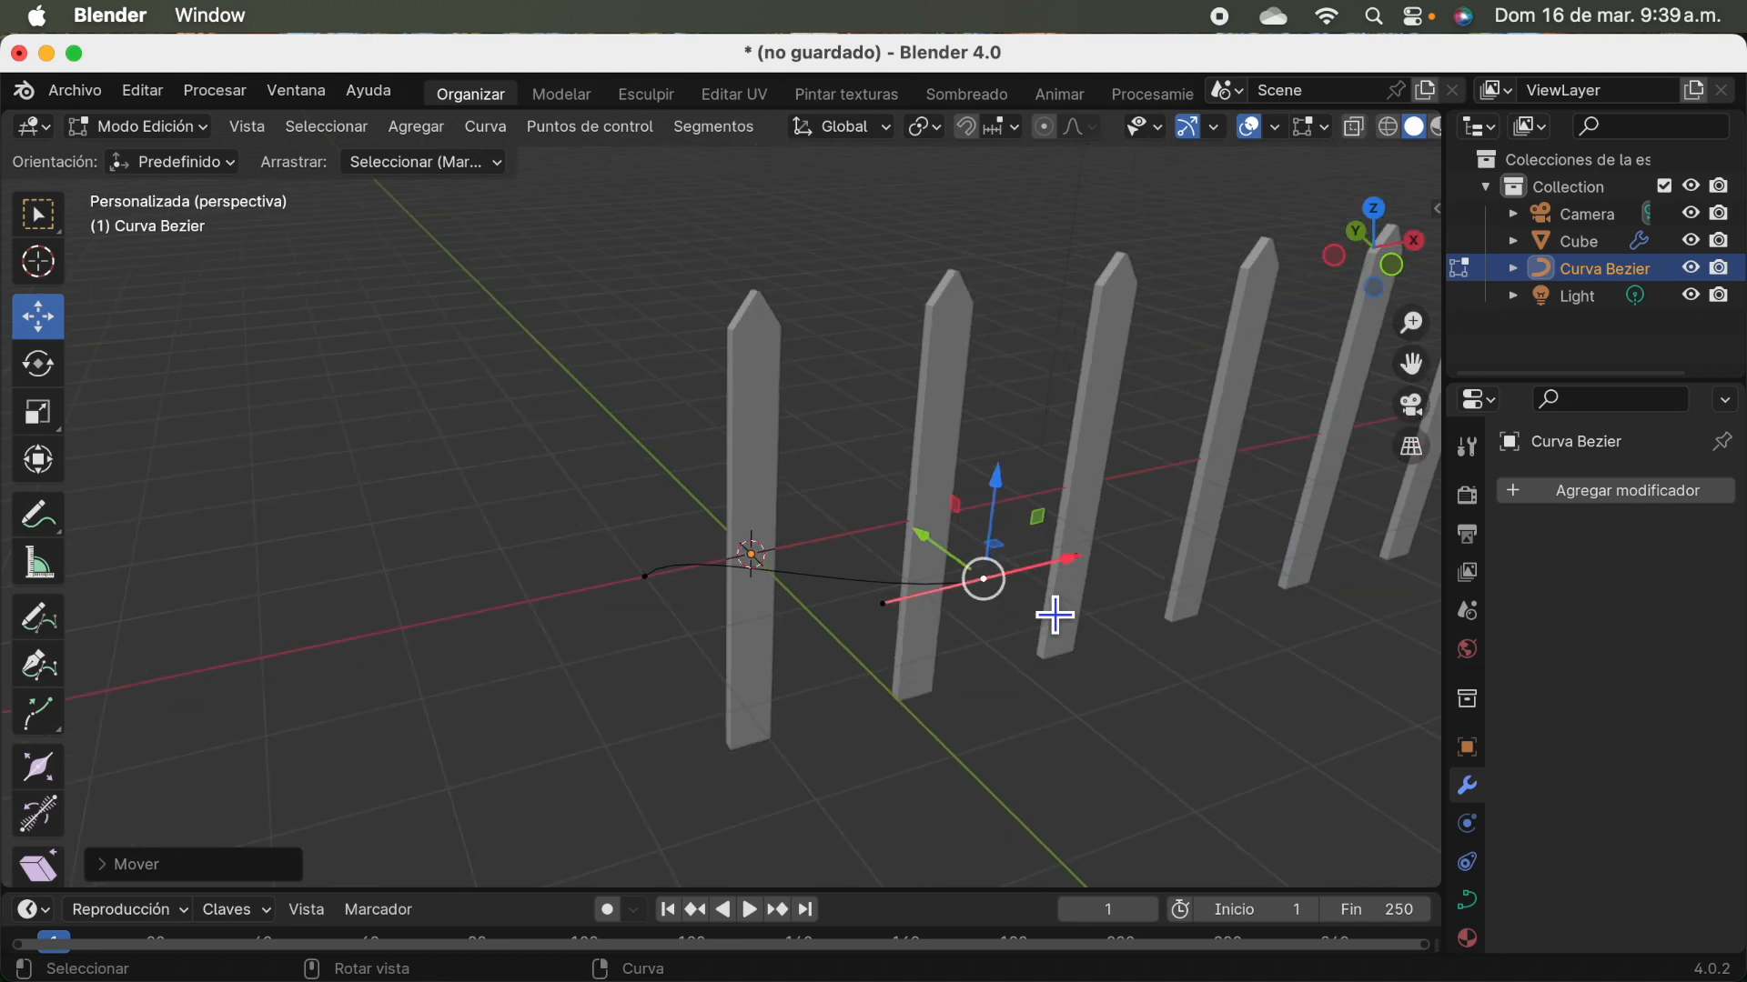
scroll(1056, 616, down, 4)
scroll(1056, 616, up, 3)
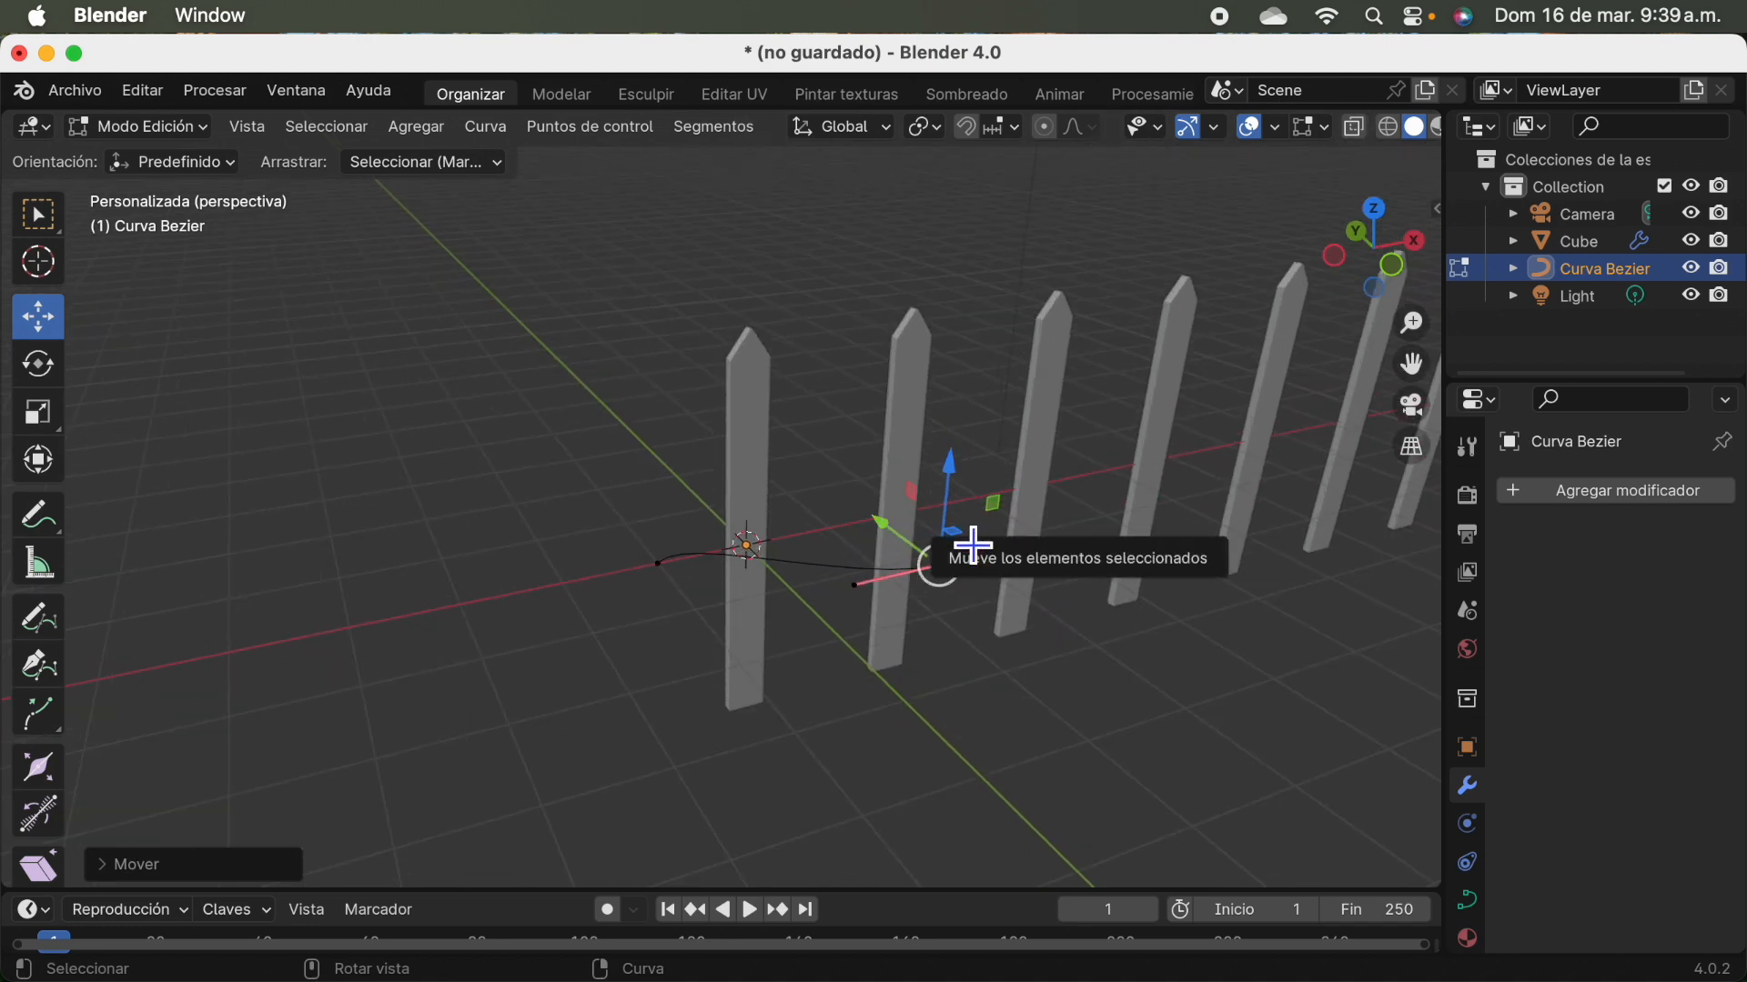
drag(973, 546, 83, 578)
scroll(610, 629, down, 1)
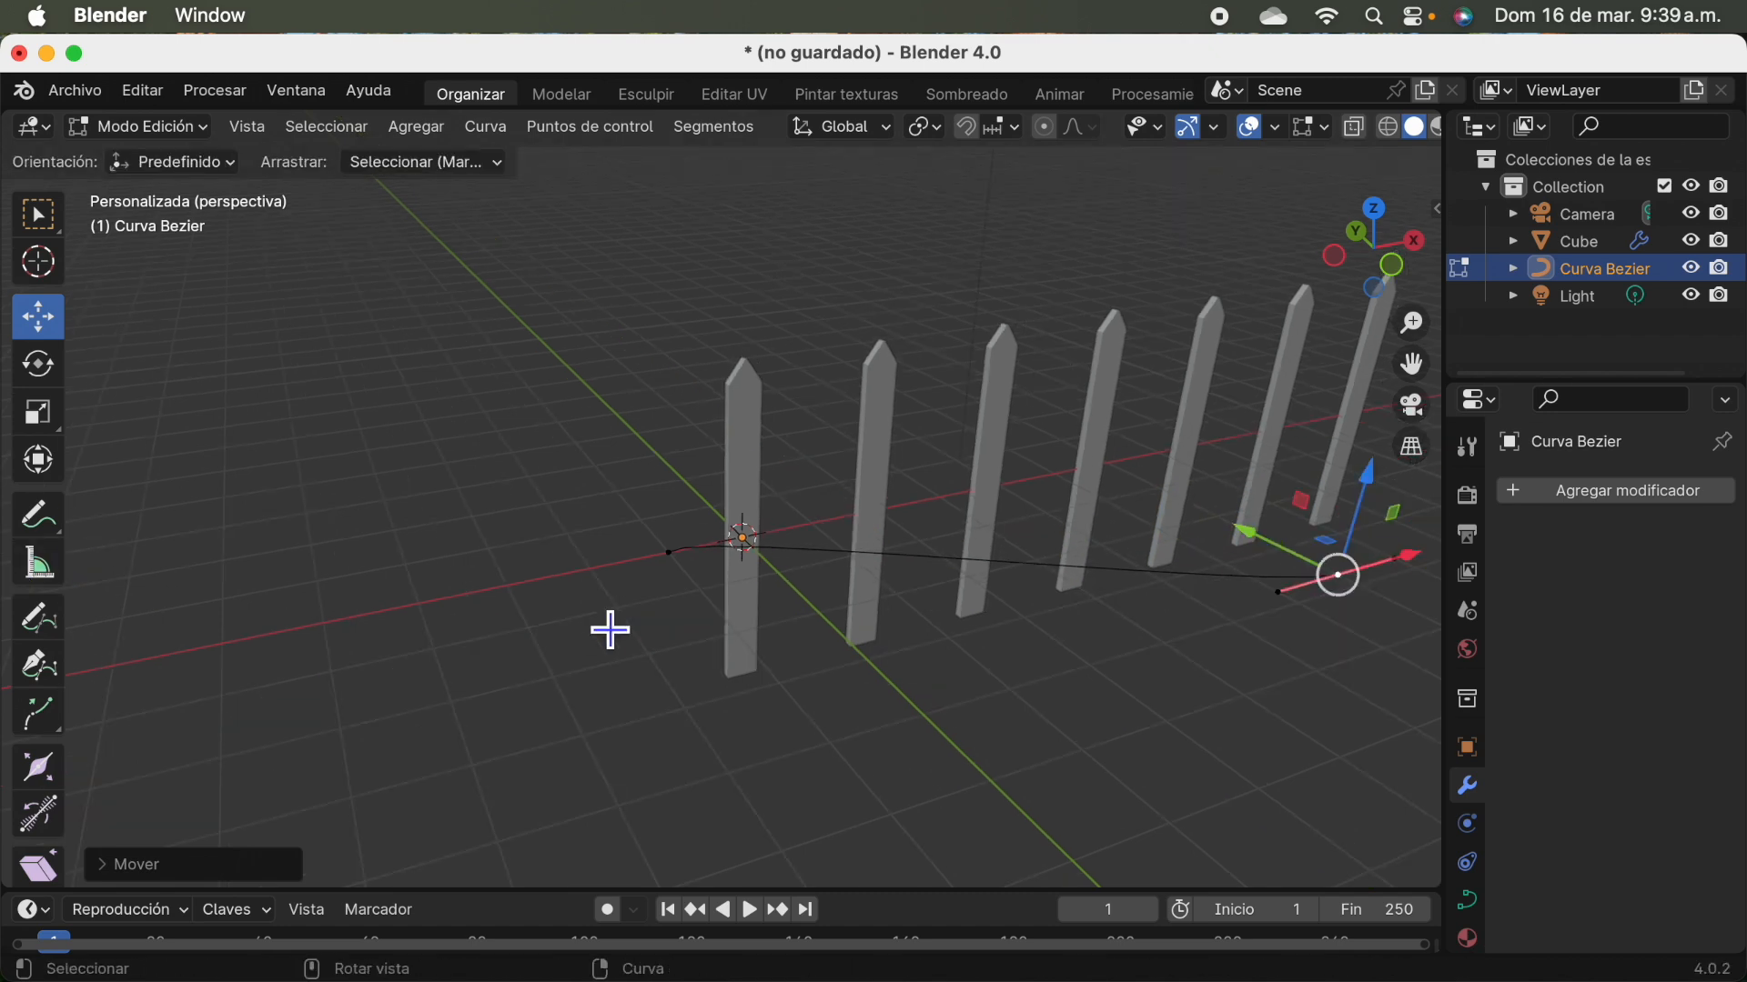
scroll(609, 629, down, 3)
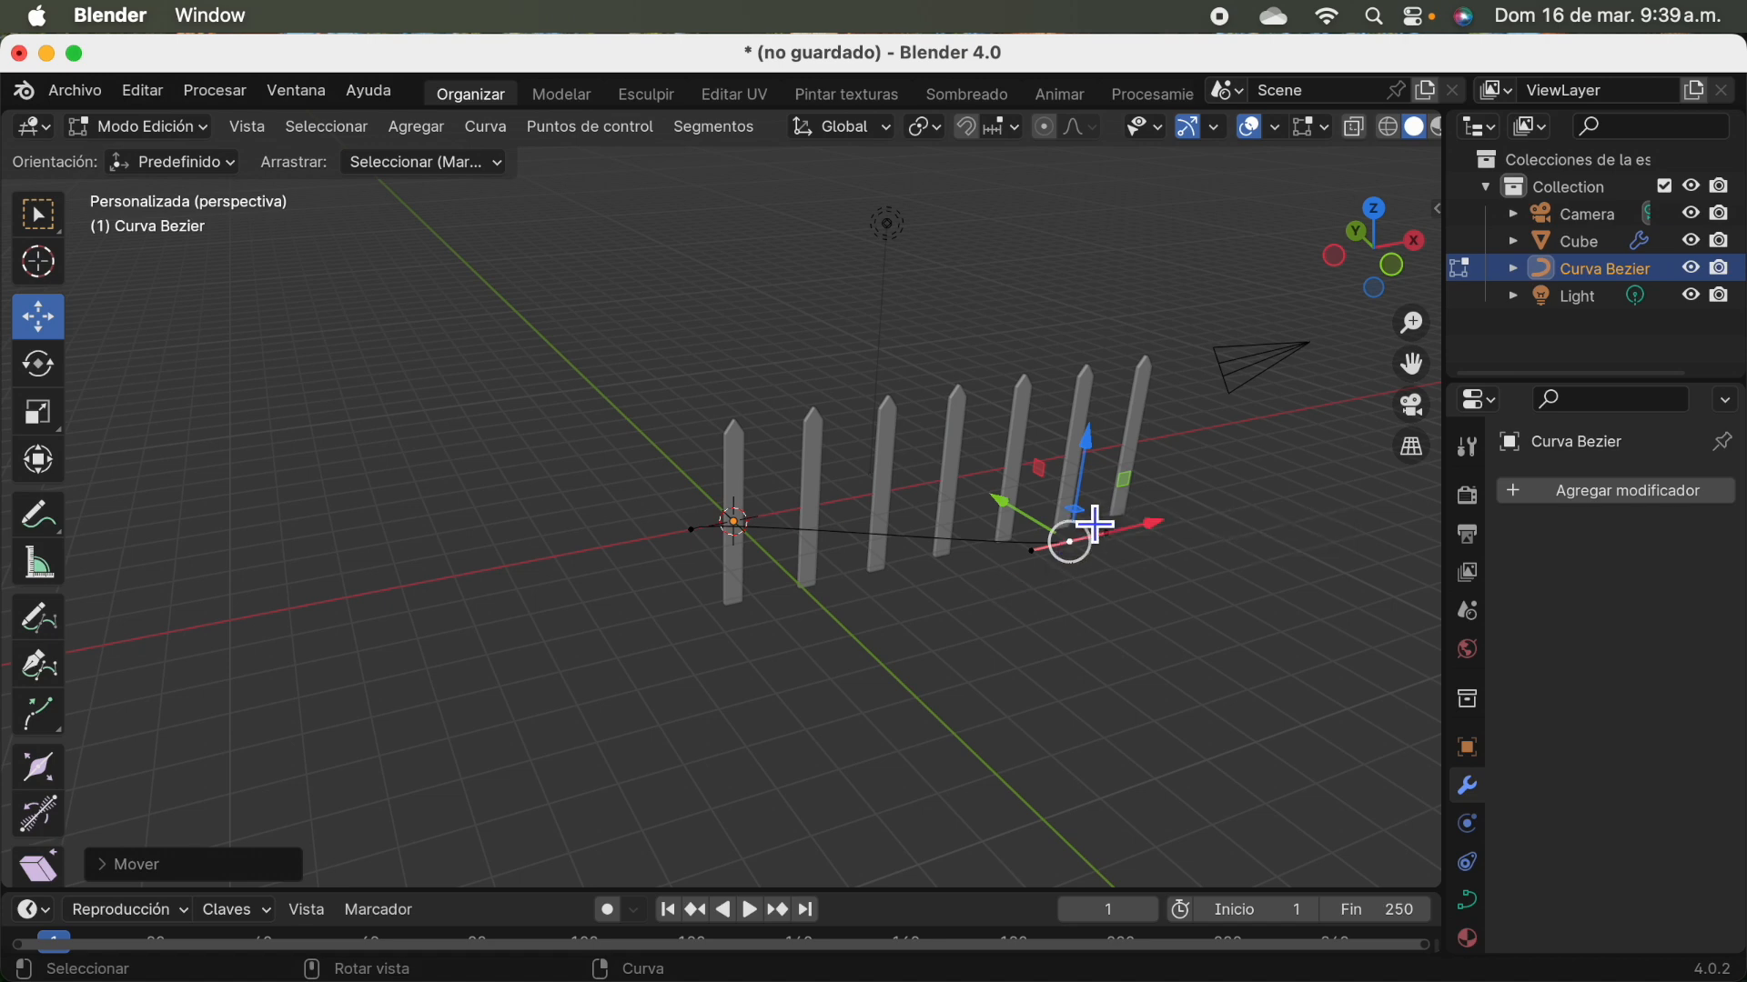
drag(1104, 532, 1260, 524)
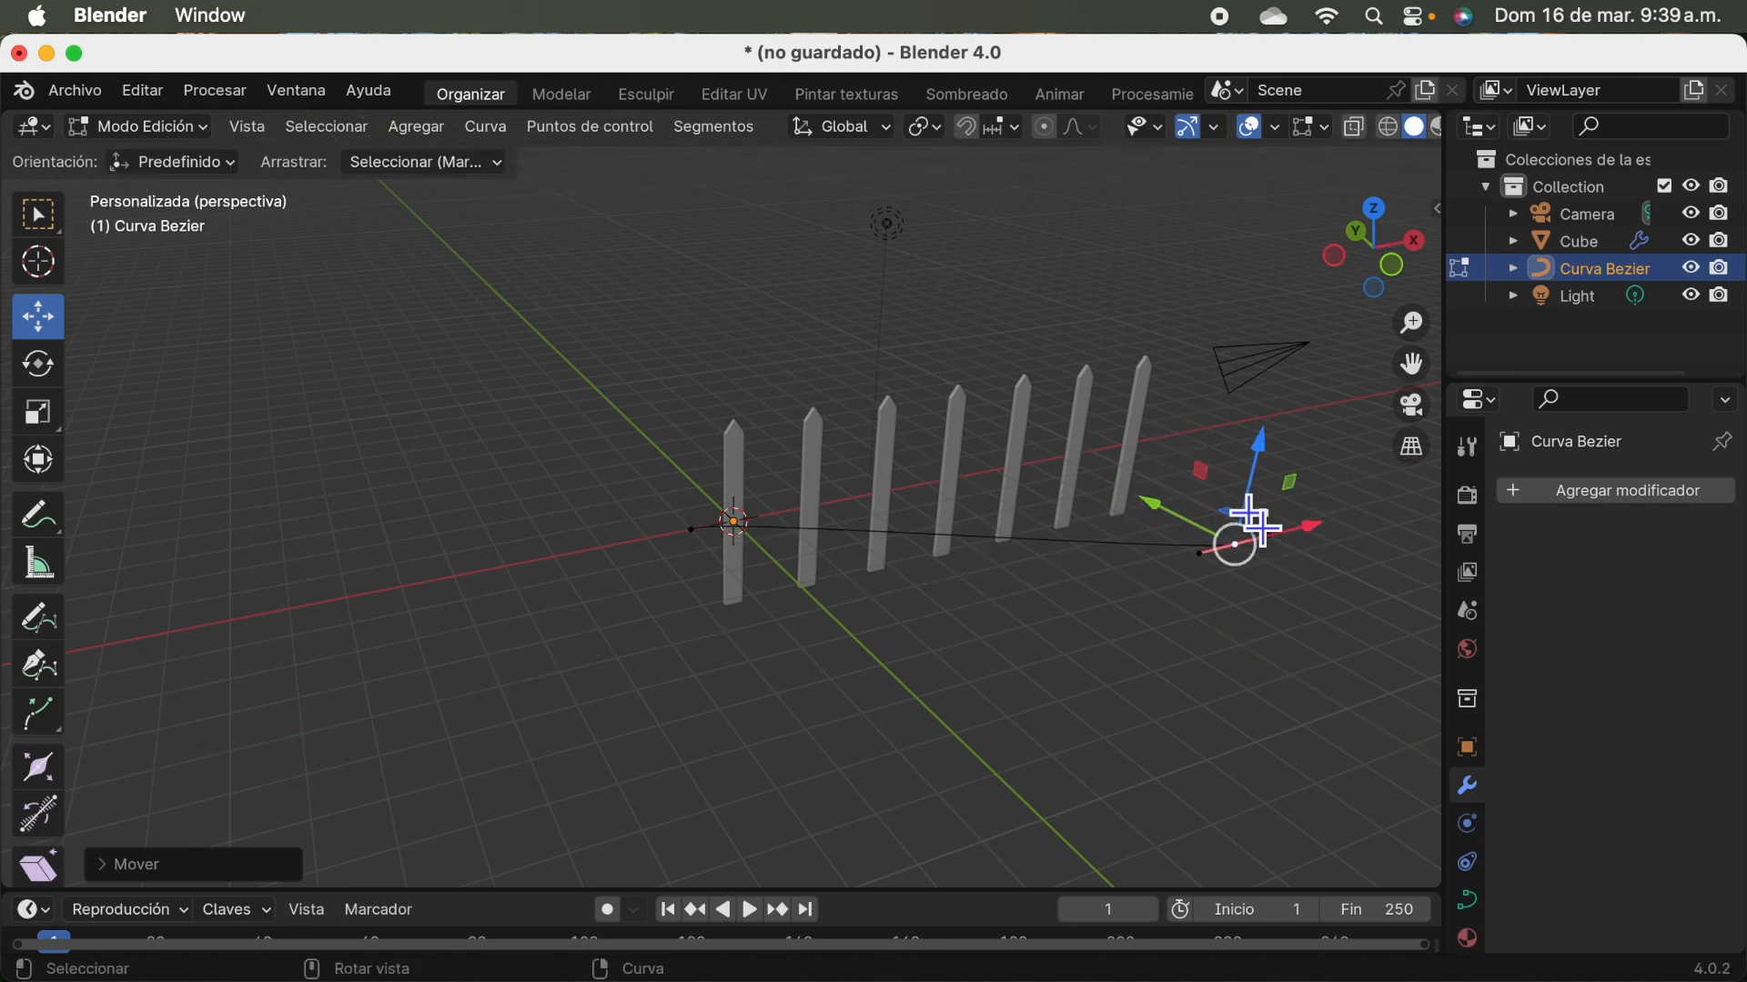
Pull the inner handle of the far end point forward in the ground plane, bowing the curve out in front of the fence.
scroll(1063, 550, up, 2)
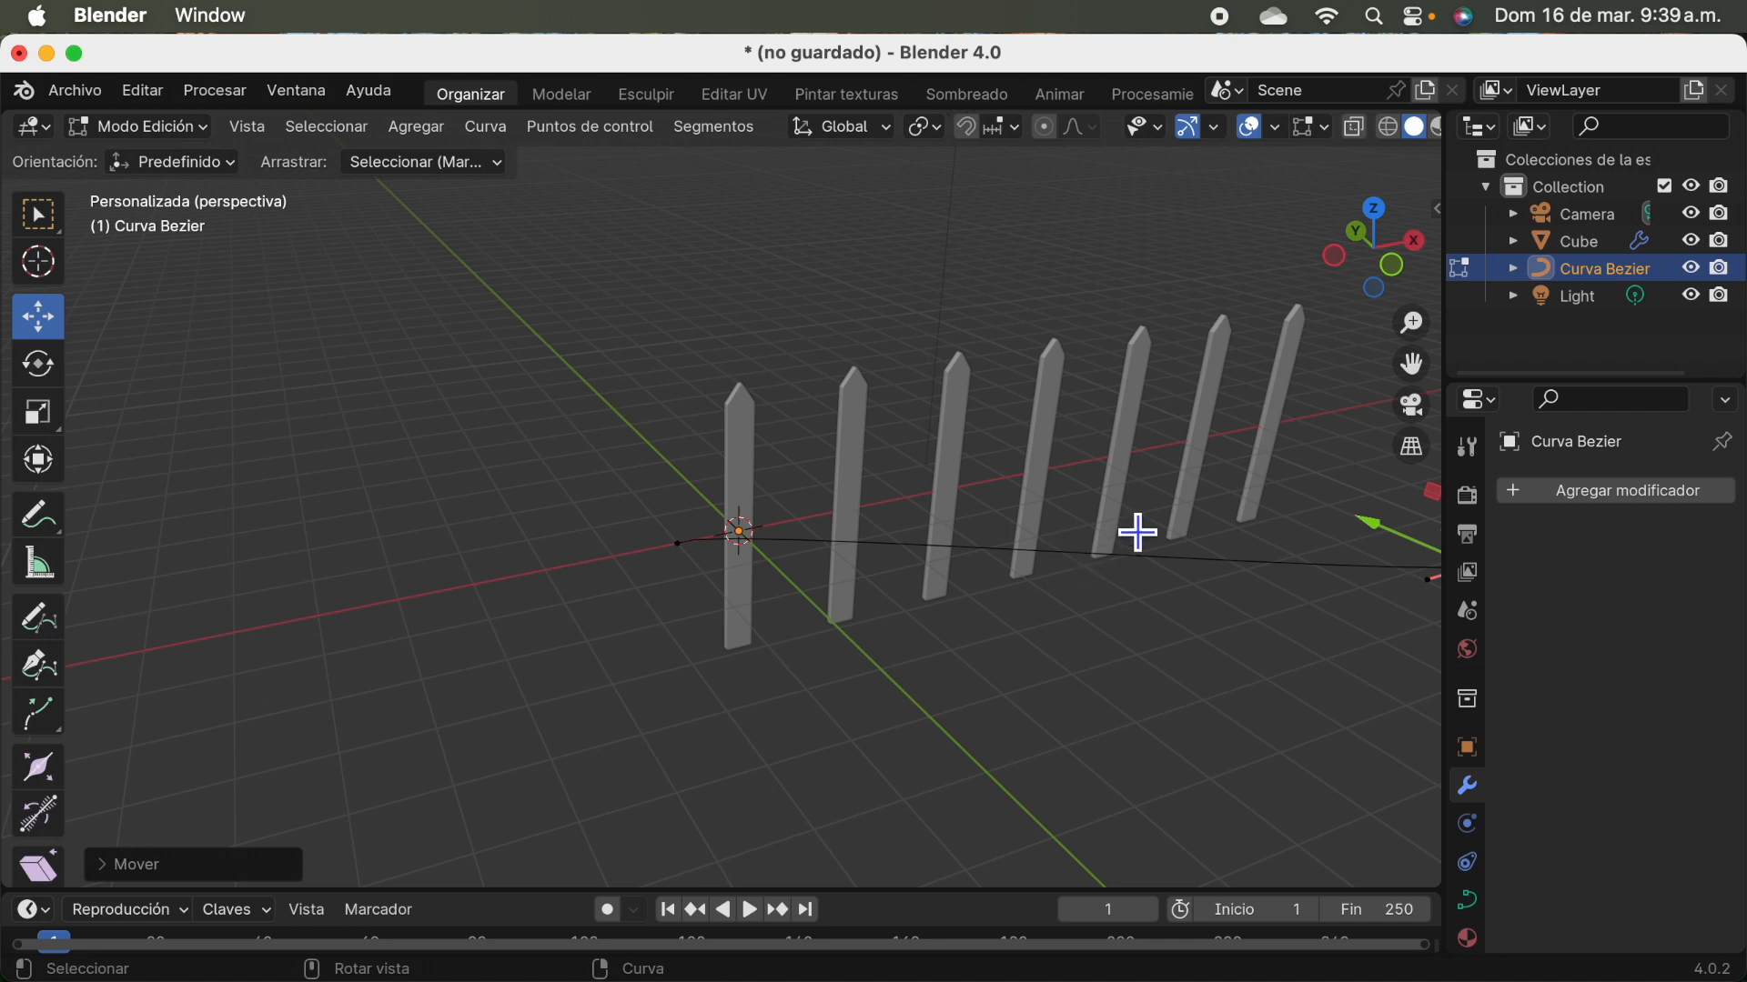
drag(1416, 368, 1141, 399)
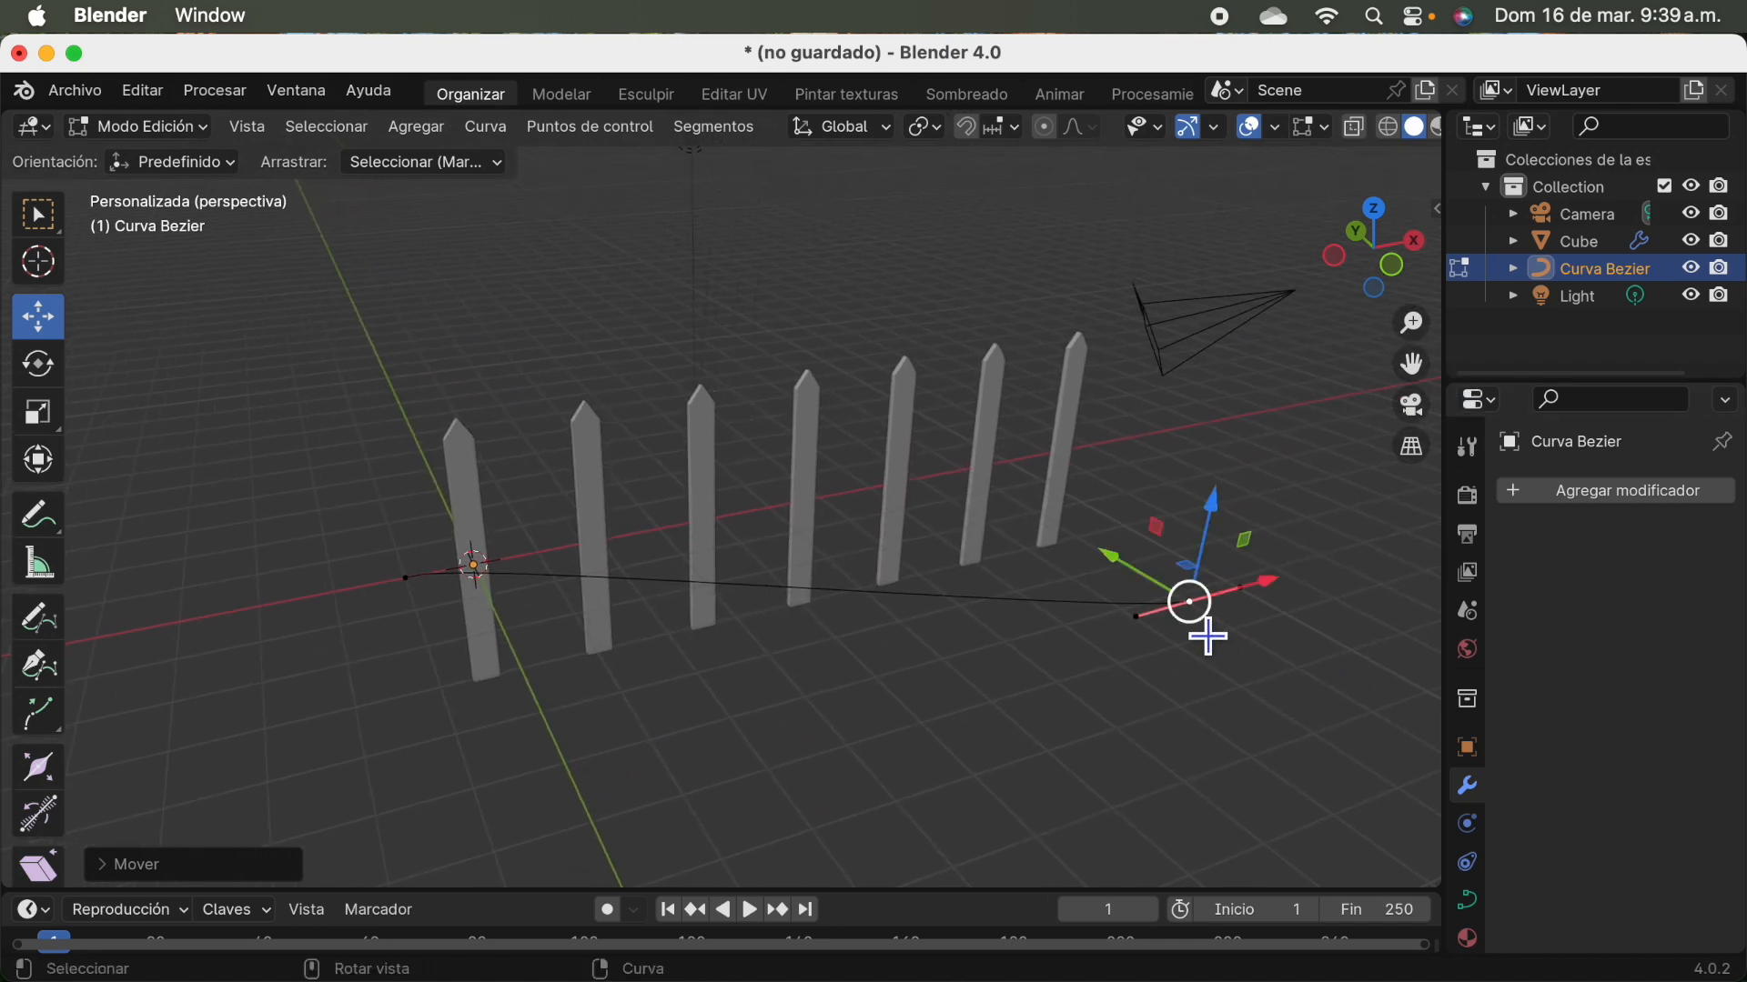
click(1152, 633)
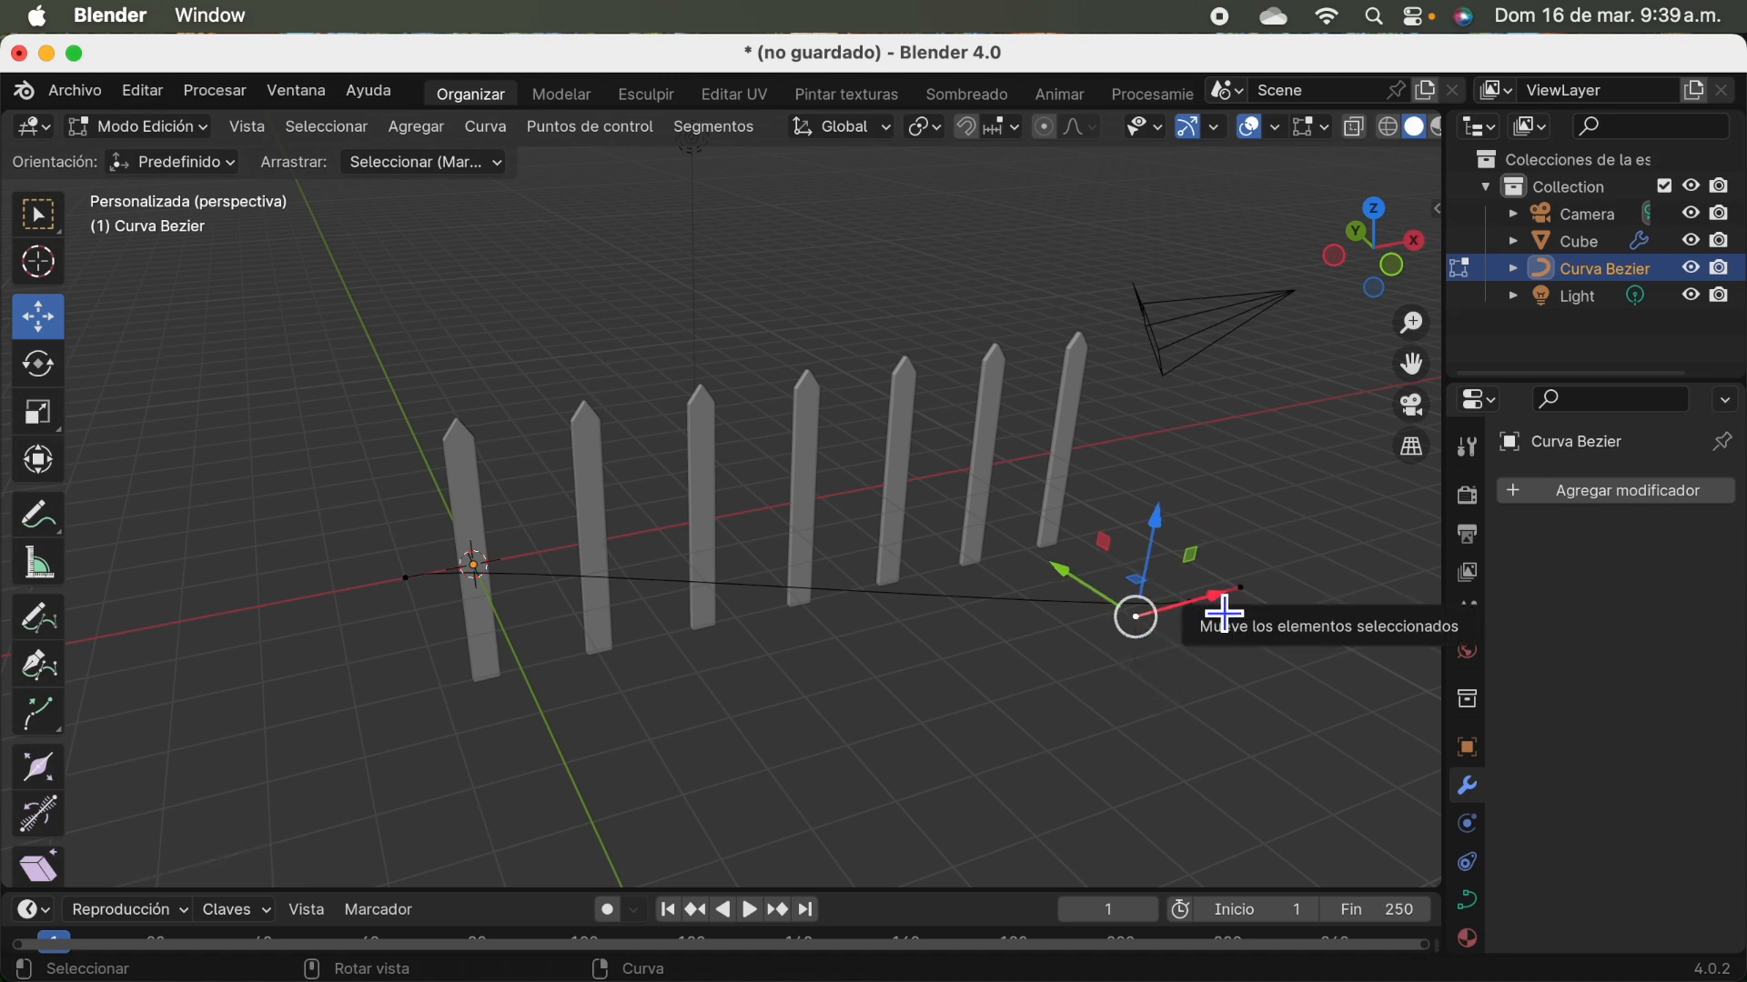
drag(1219, 614, 947, 772)
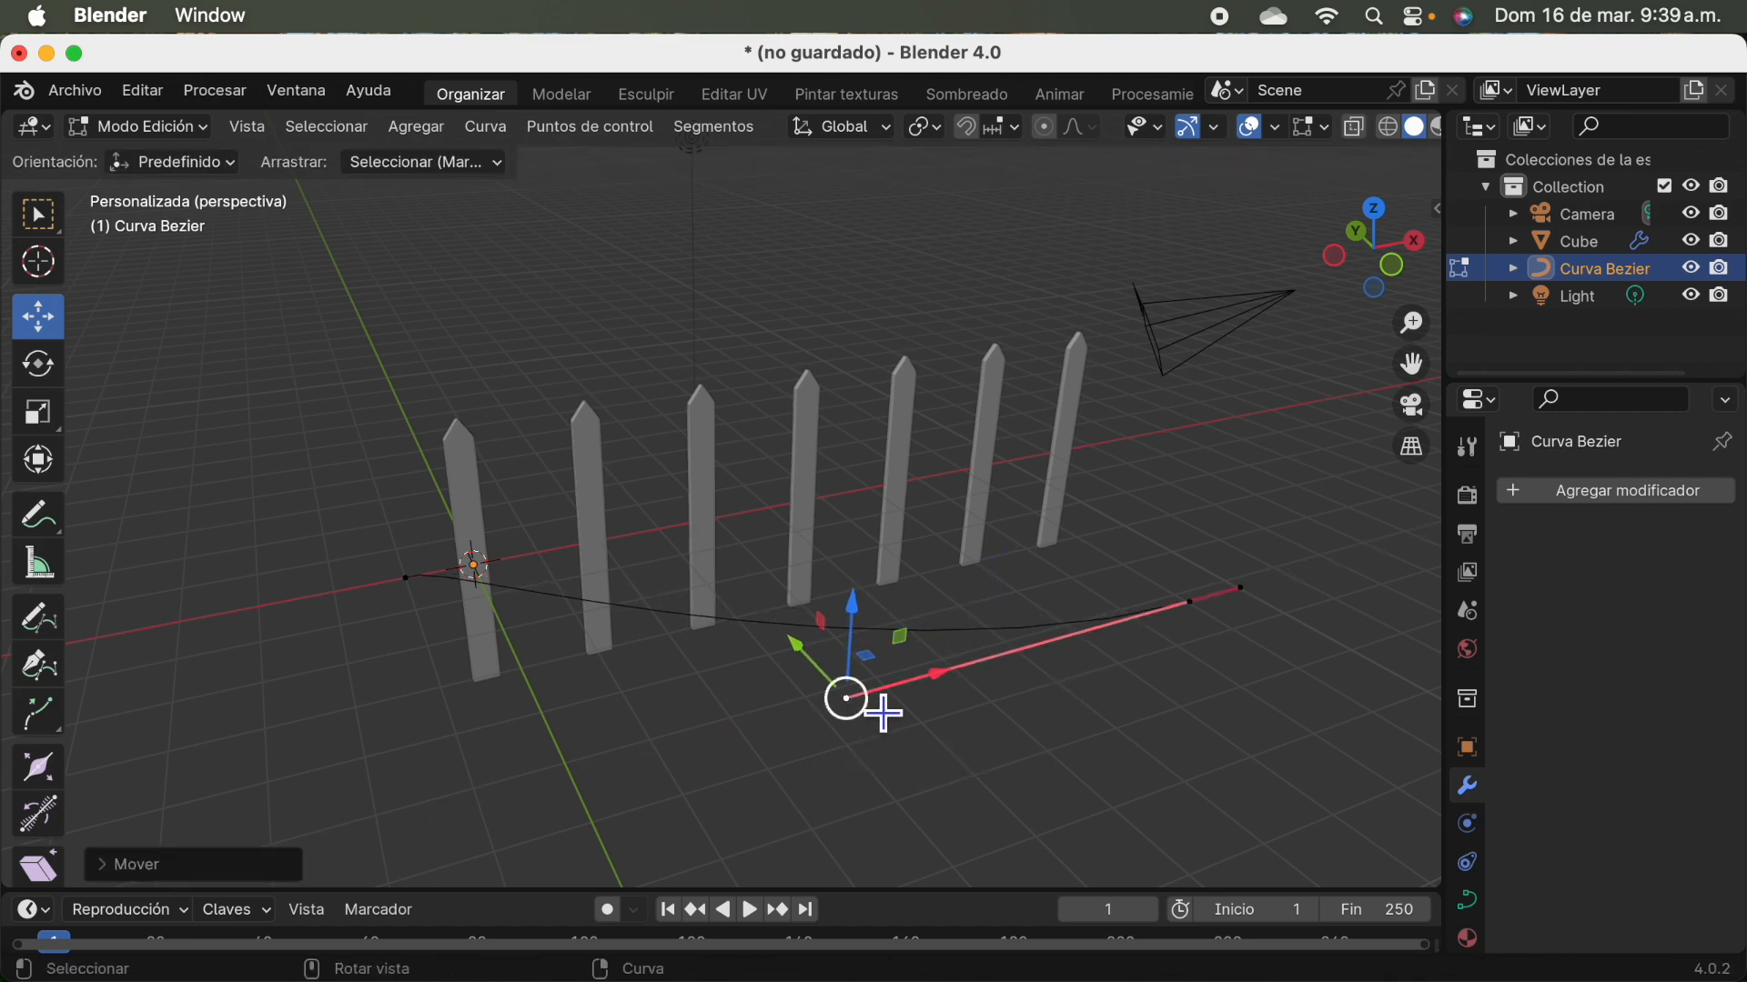
drag(799, 653, 1034, 737)
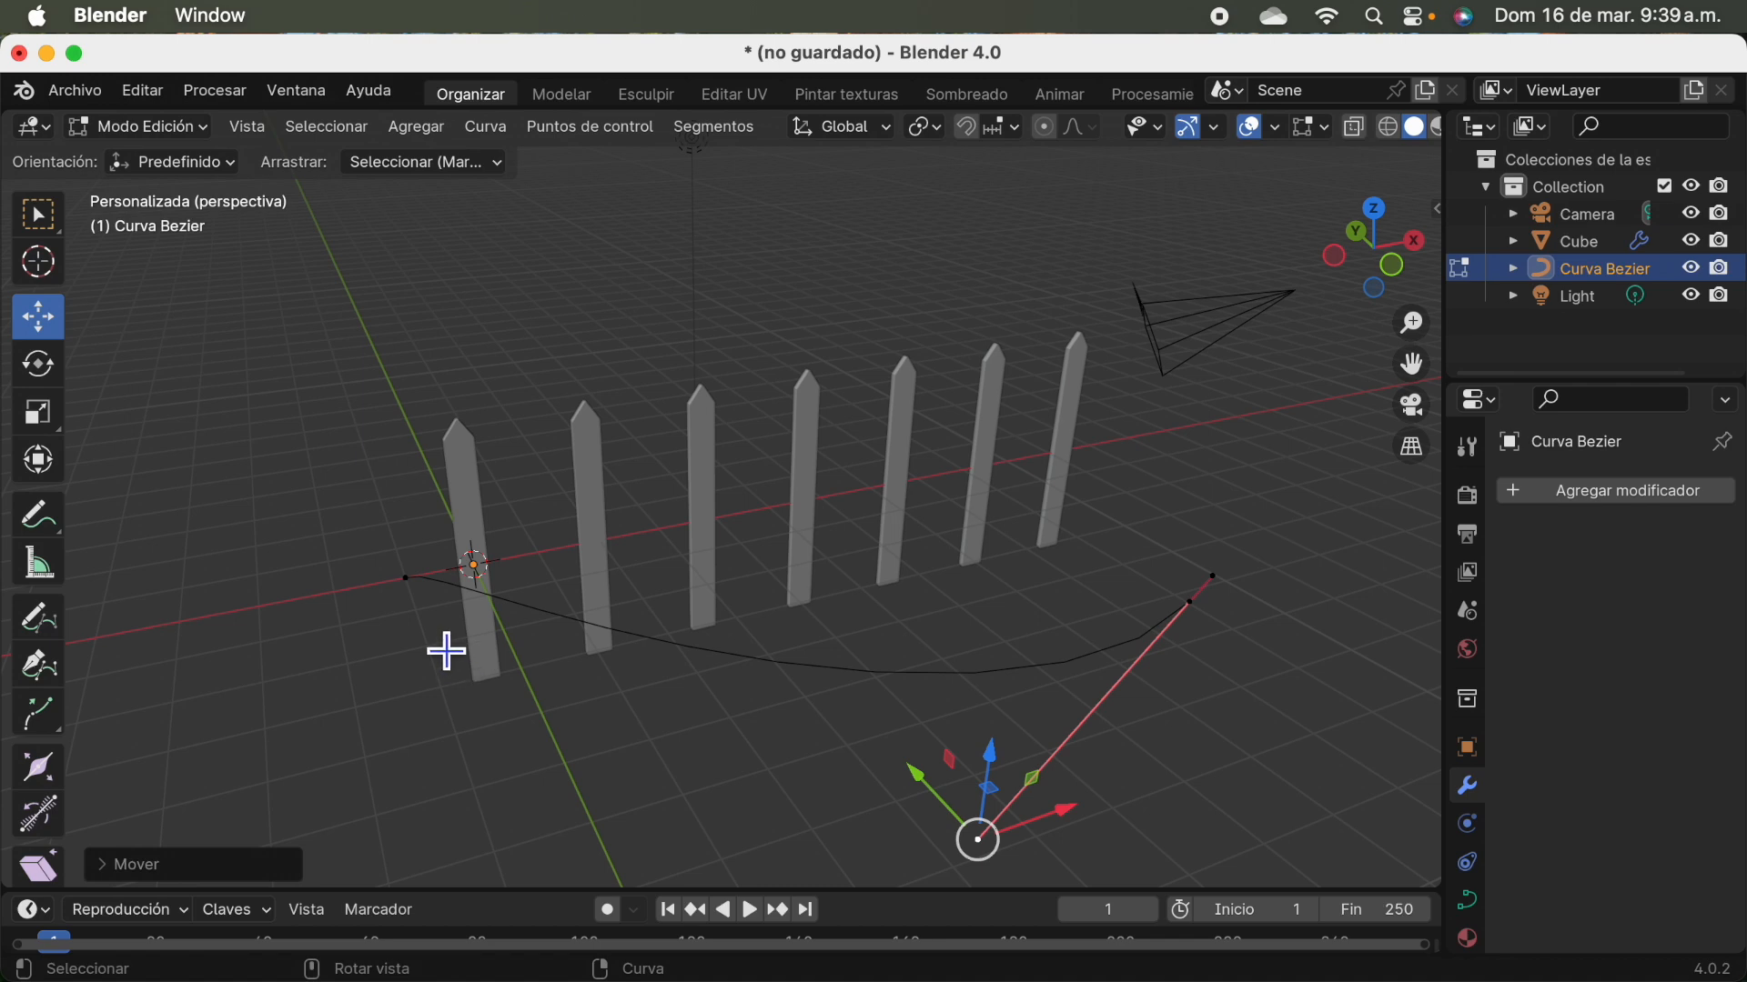
Pull the inner handle of the curve's start point behind the fence, near the third picket, to give the curve an S shape.
click(415, 591)
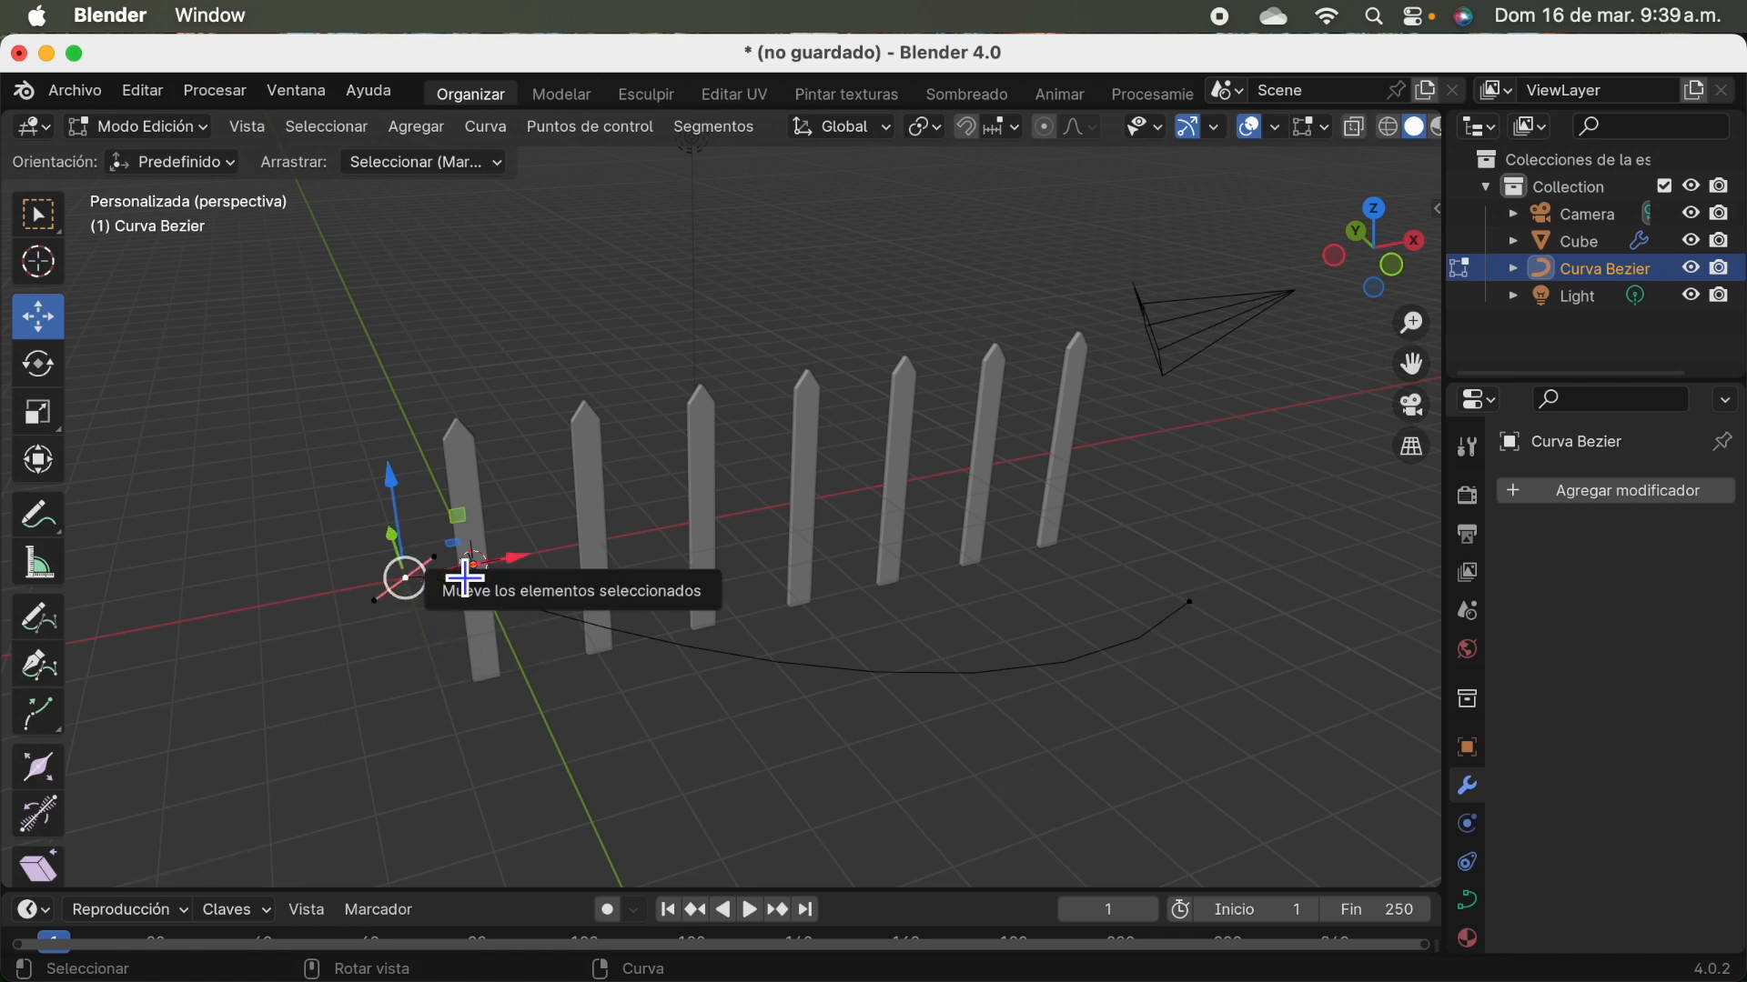
drag(452, 573, 549, 604)
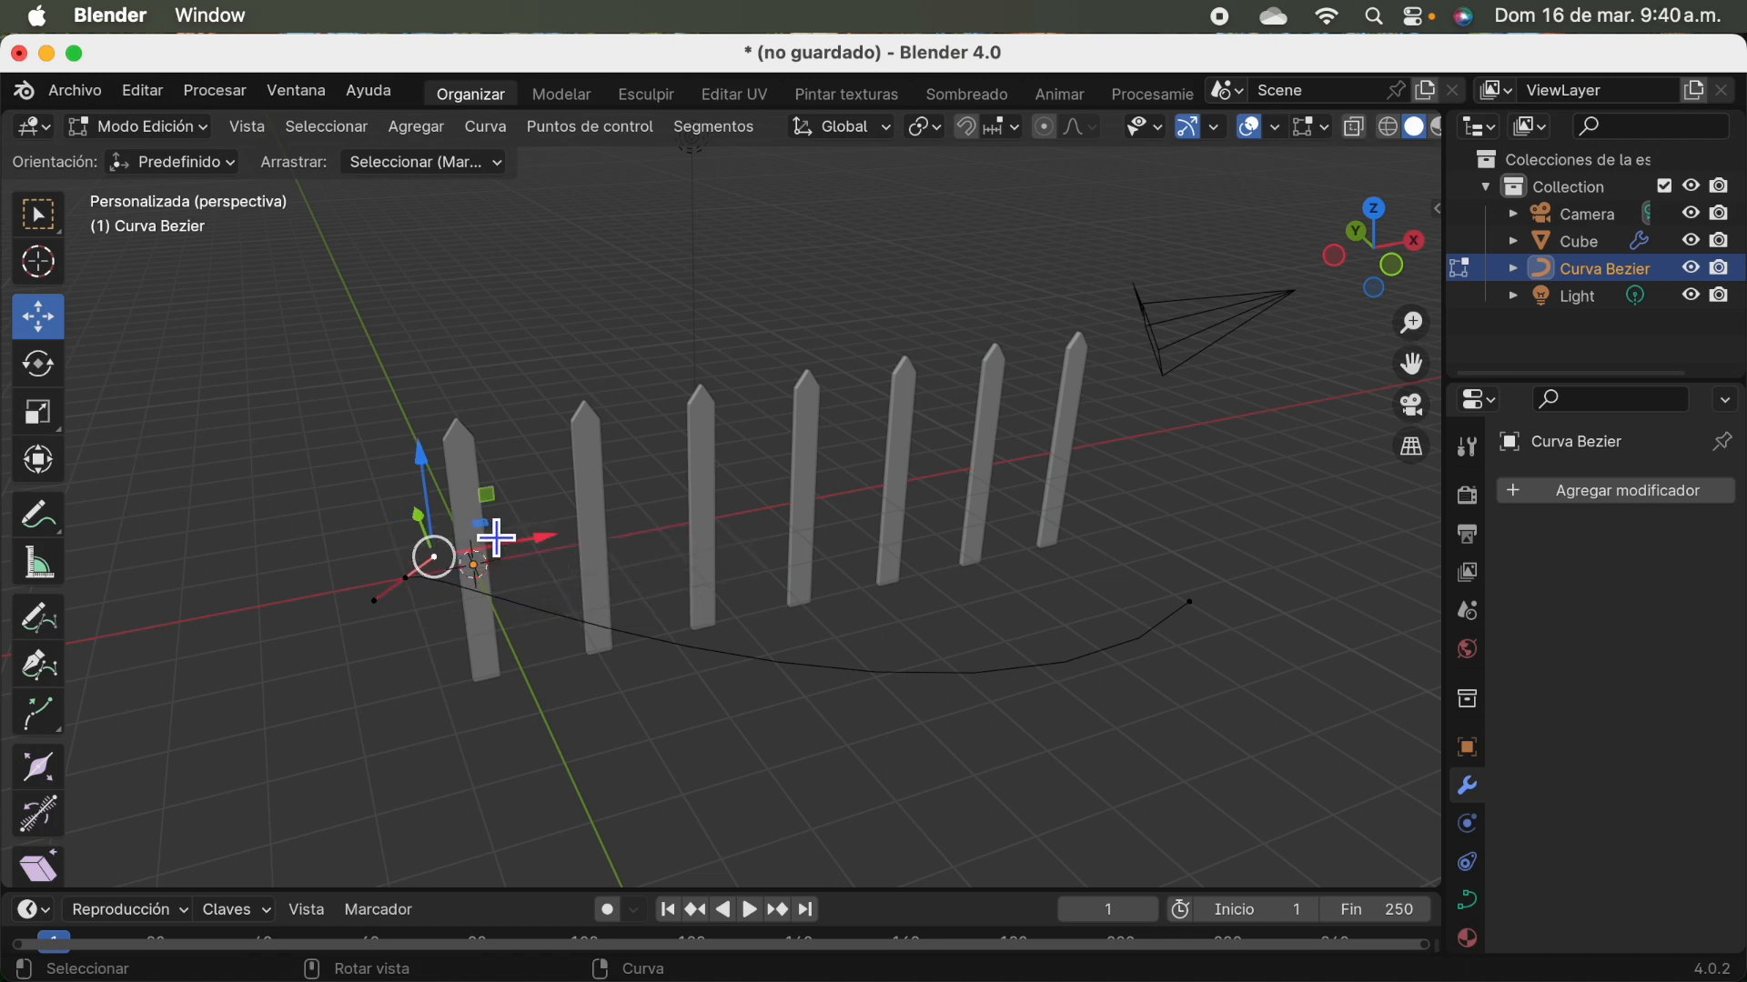
drag(497, 539, 745, 472)
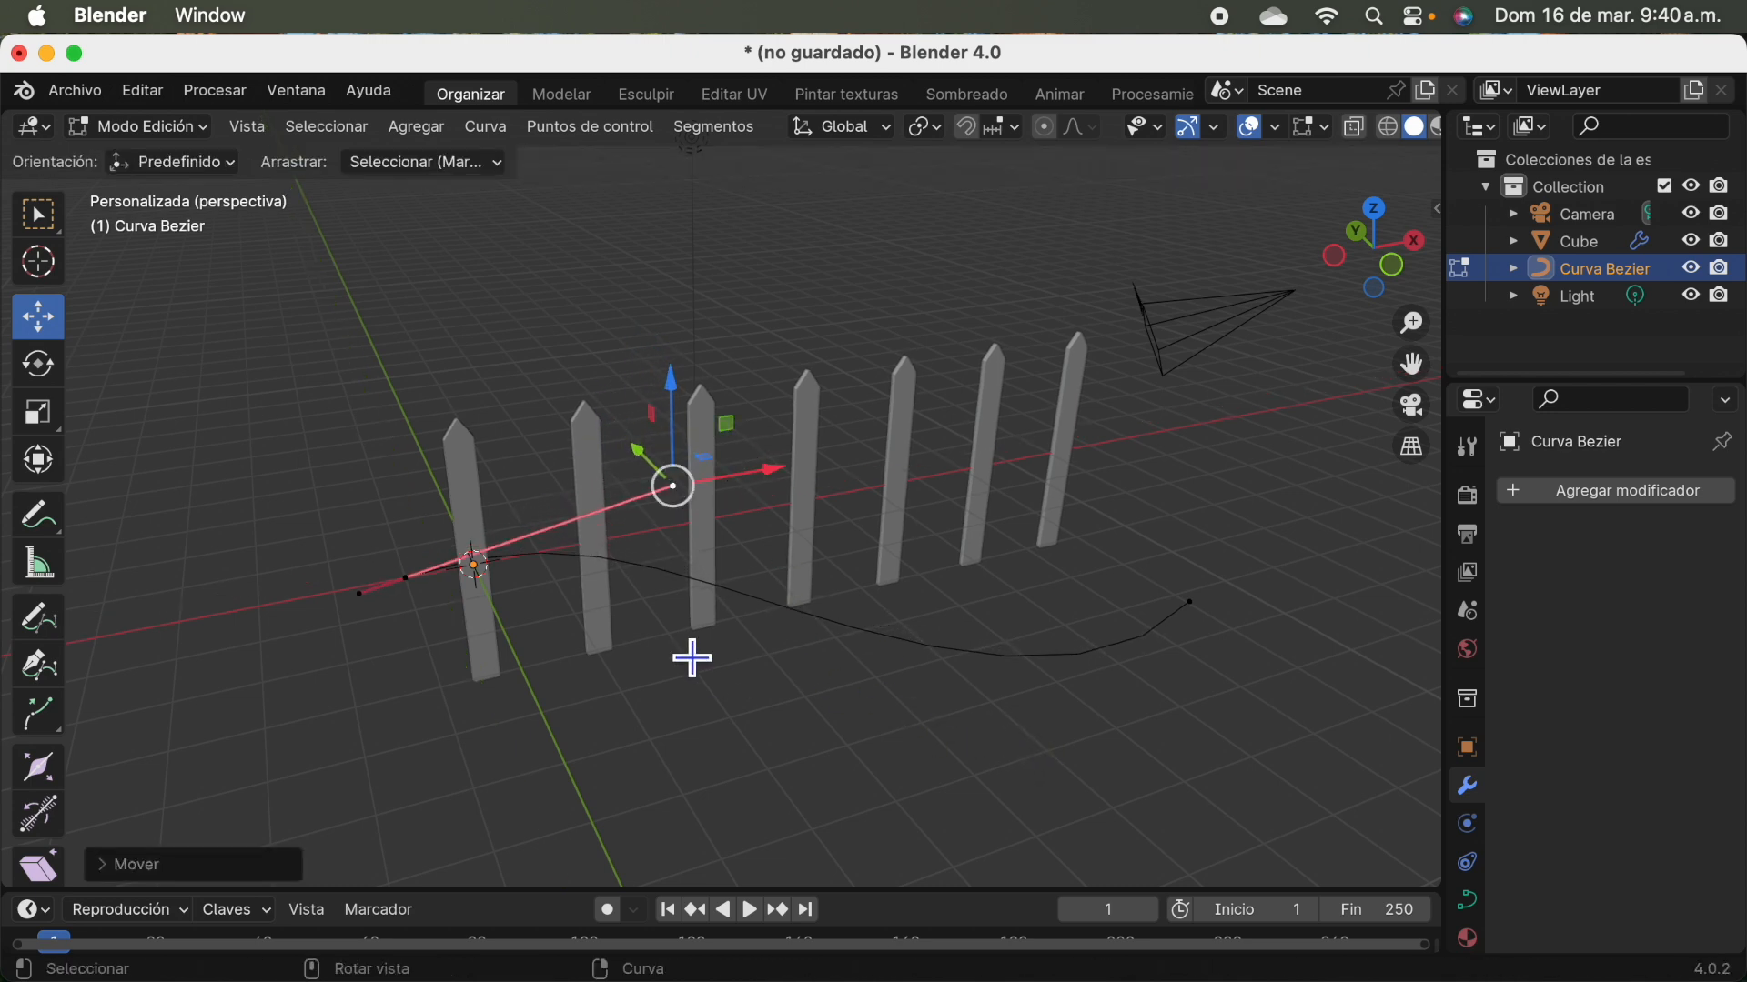
Move the far end point's inner handle further along X to tighten the last bend, and return to Object Mode.
click(1193, 604)
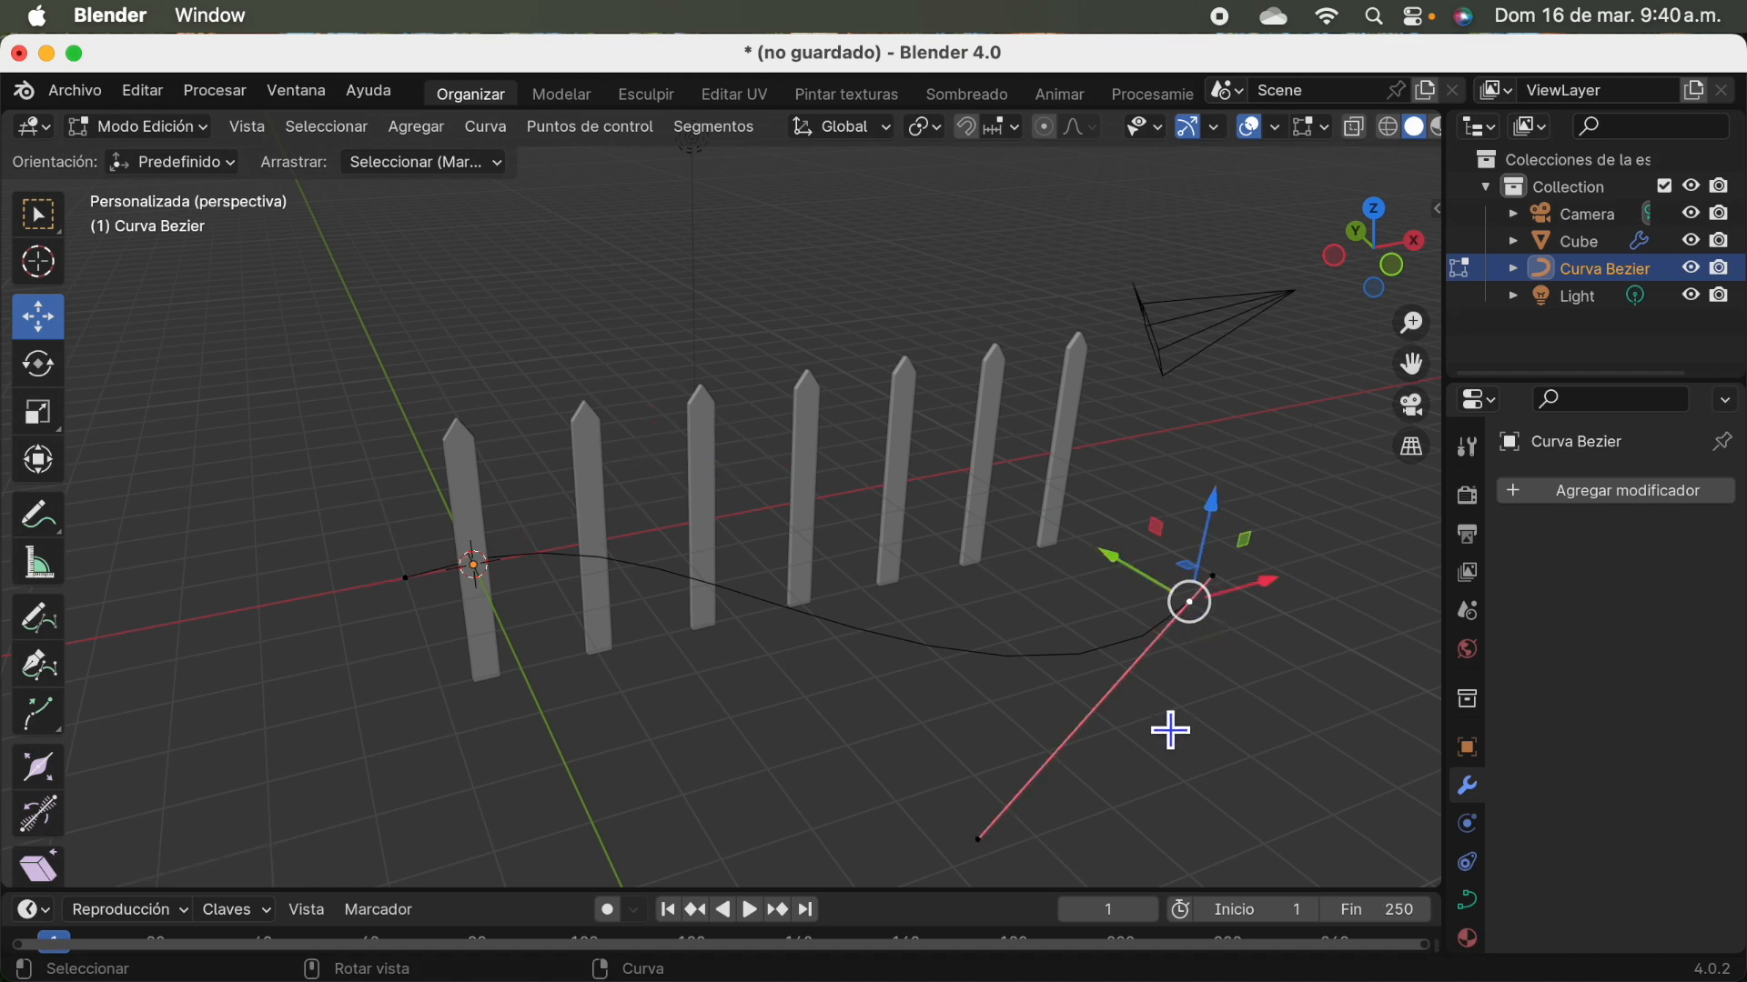
click(990, 855)
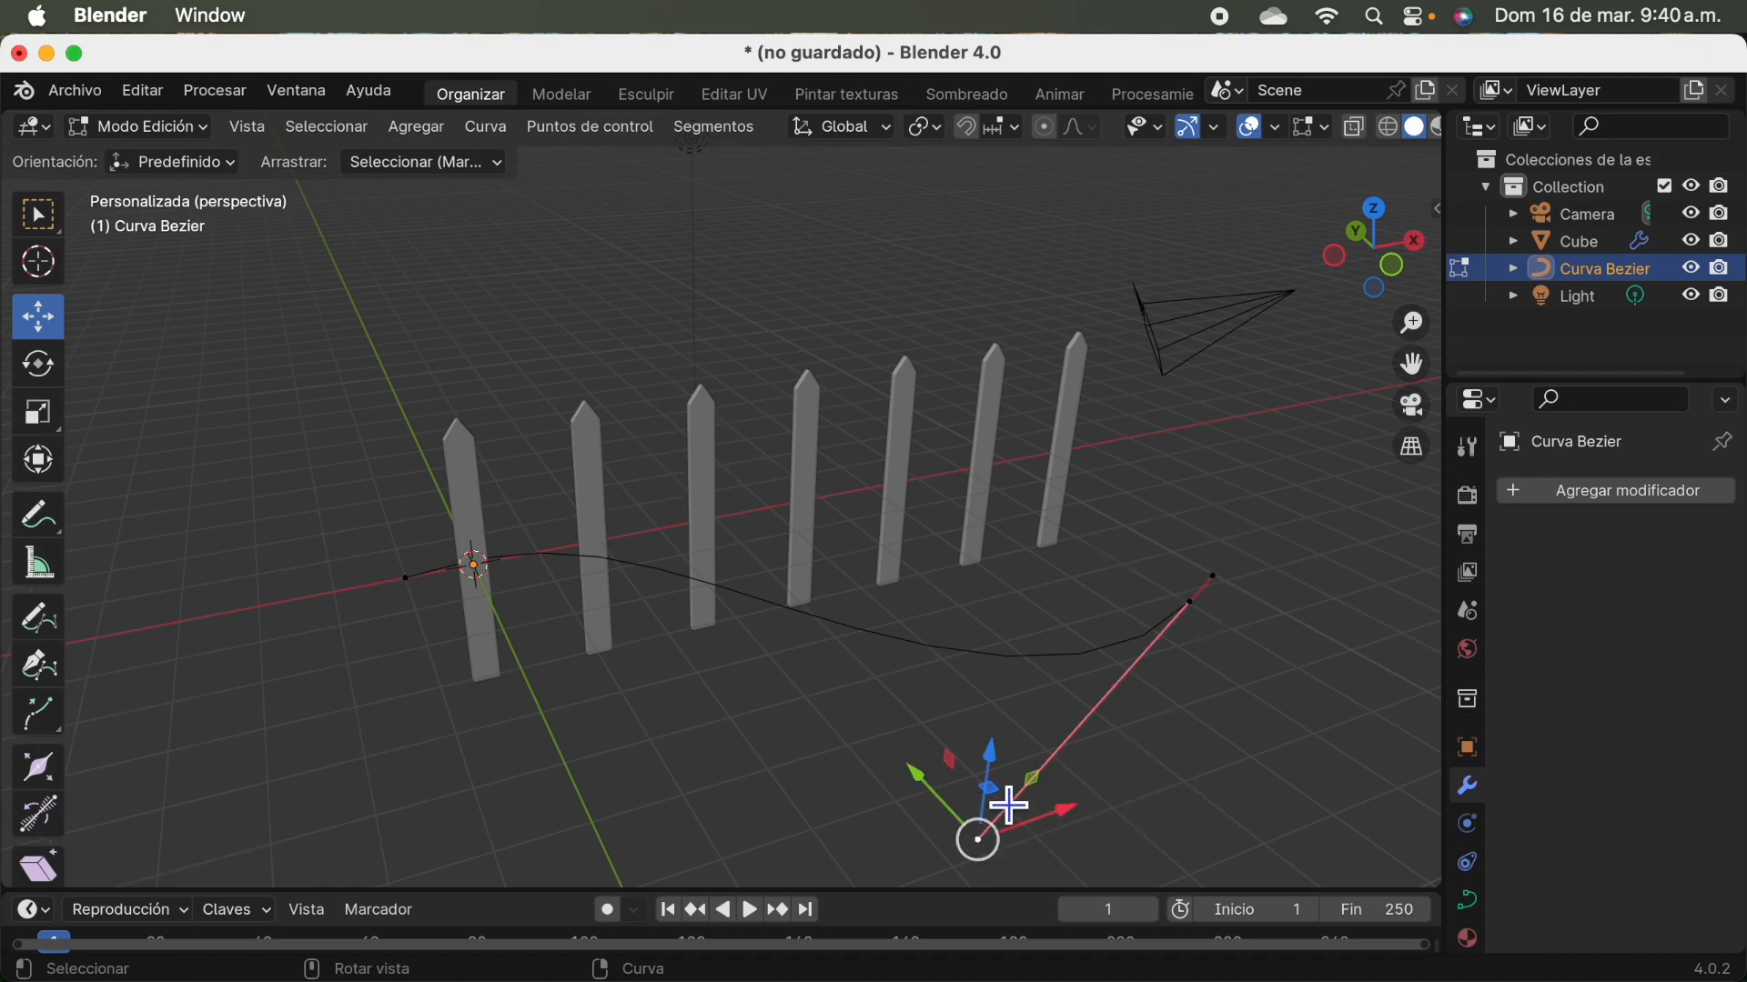
drag(1010, 806, 1138, 842)
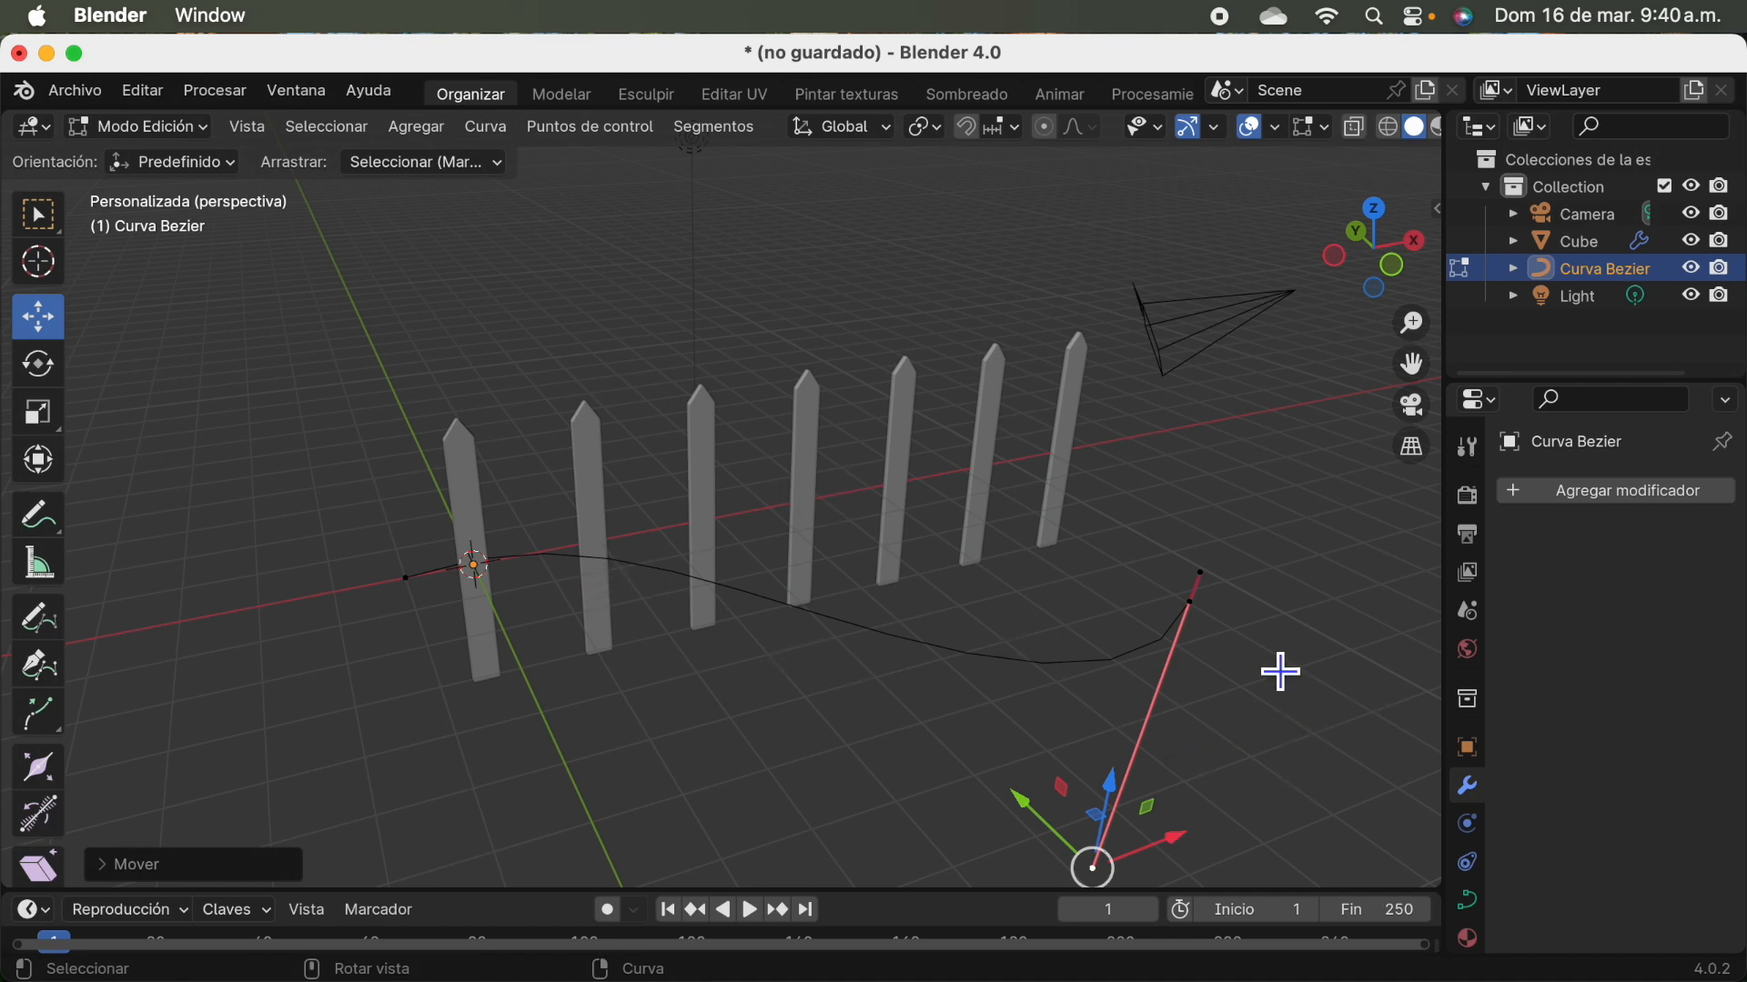
click(178, 129)
click(166, 168)
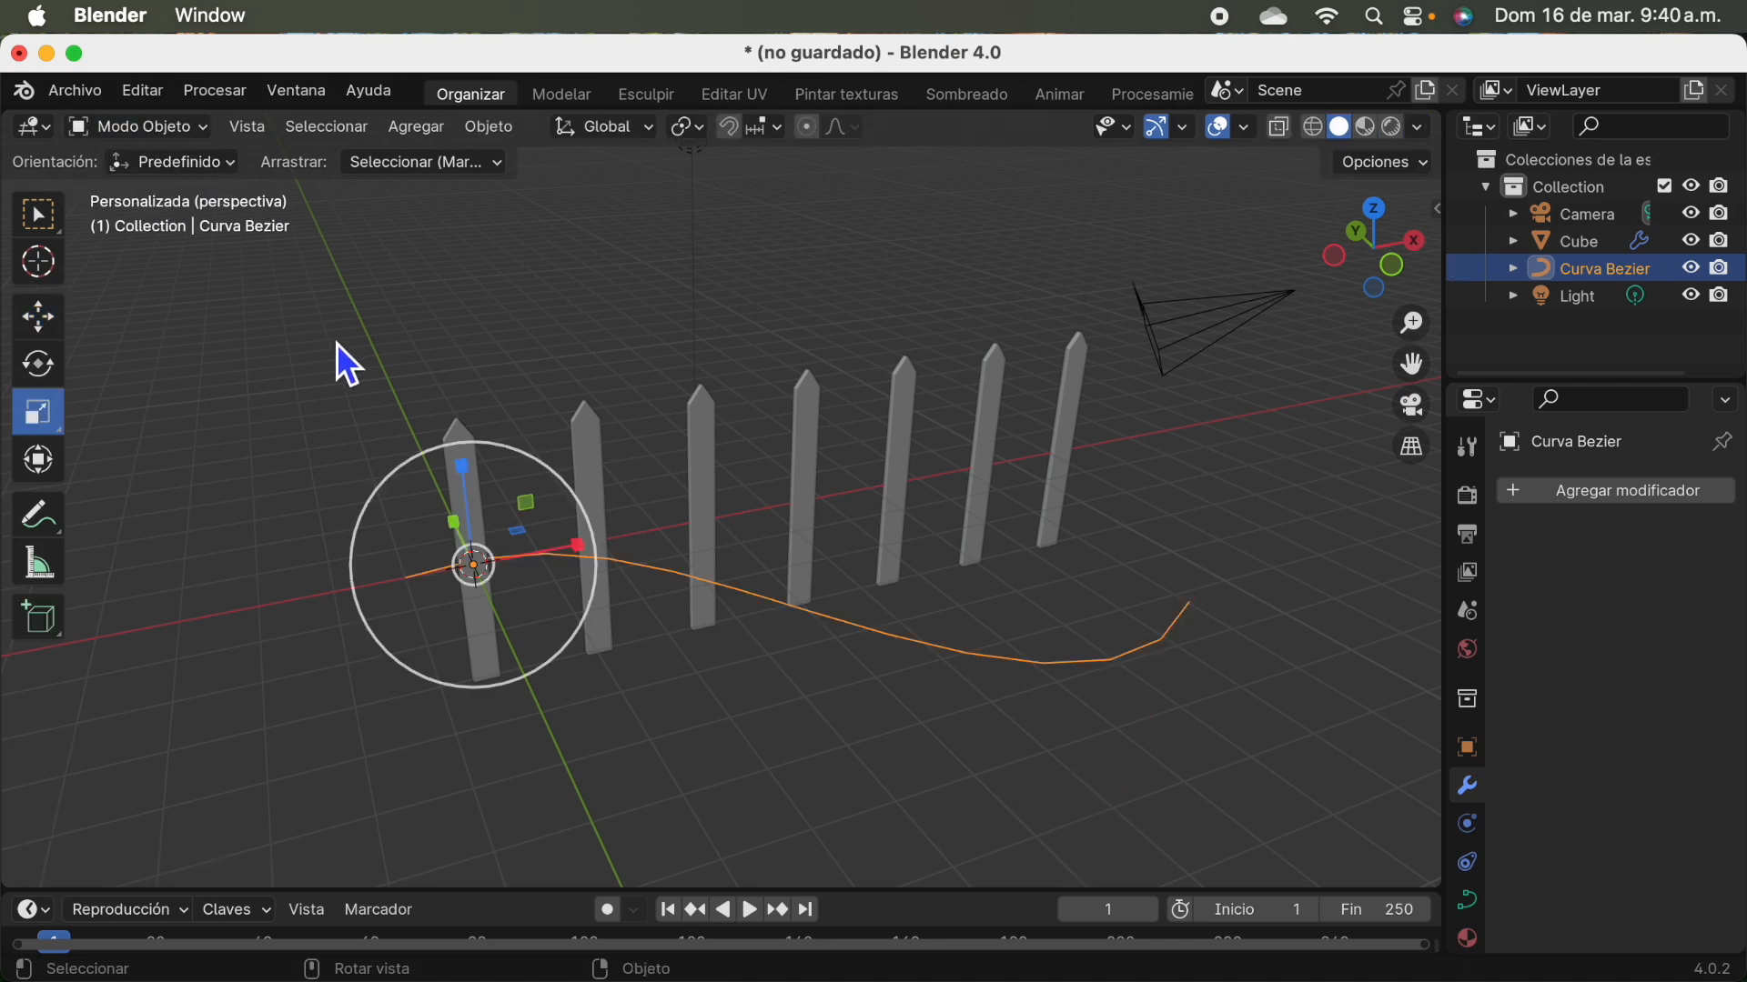
Add a Curve (Curva) deform modifier to the picket fence with Curva Bezier as its curve object.
click(712, 484)
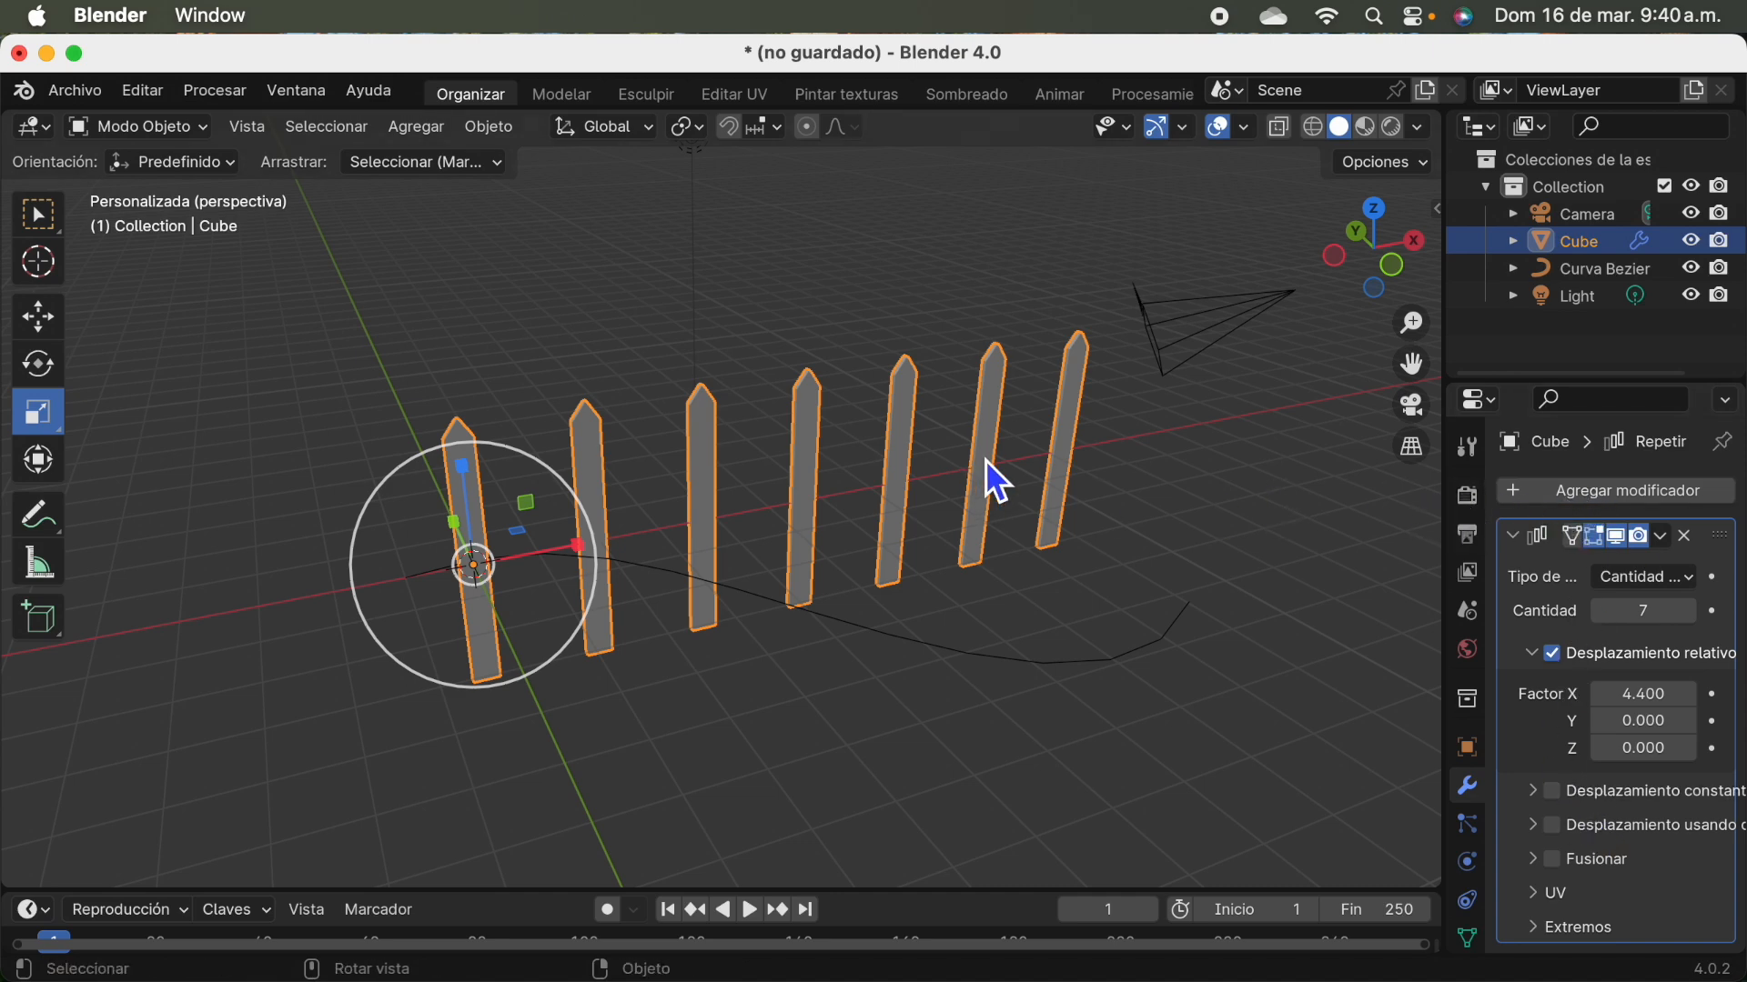
click(1519, 497)
mouse_move(1519, 497)
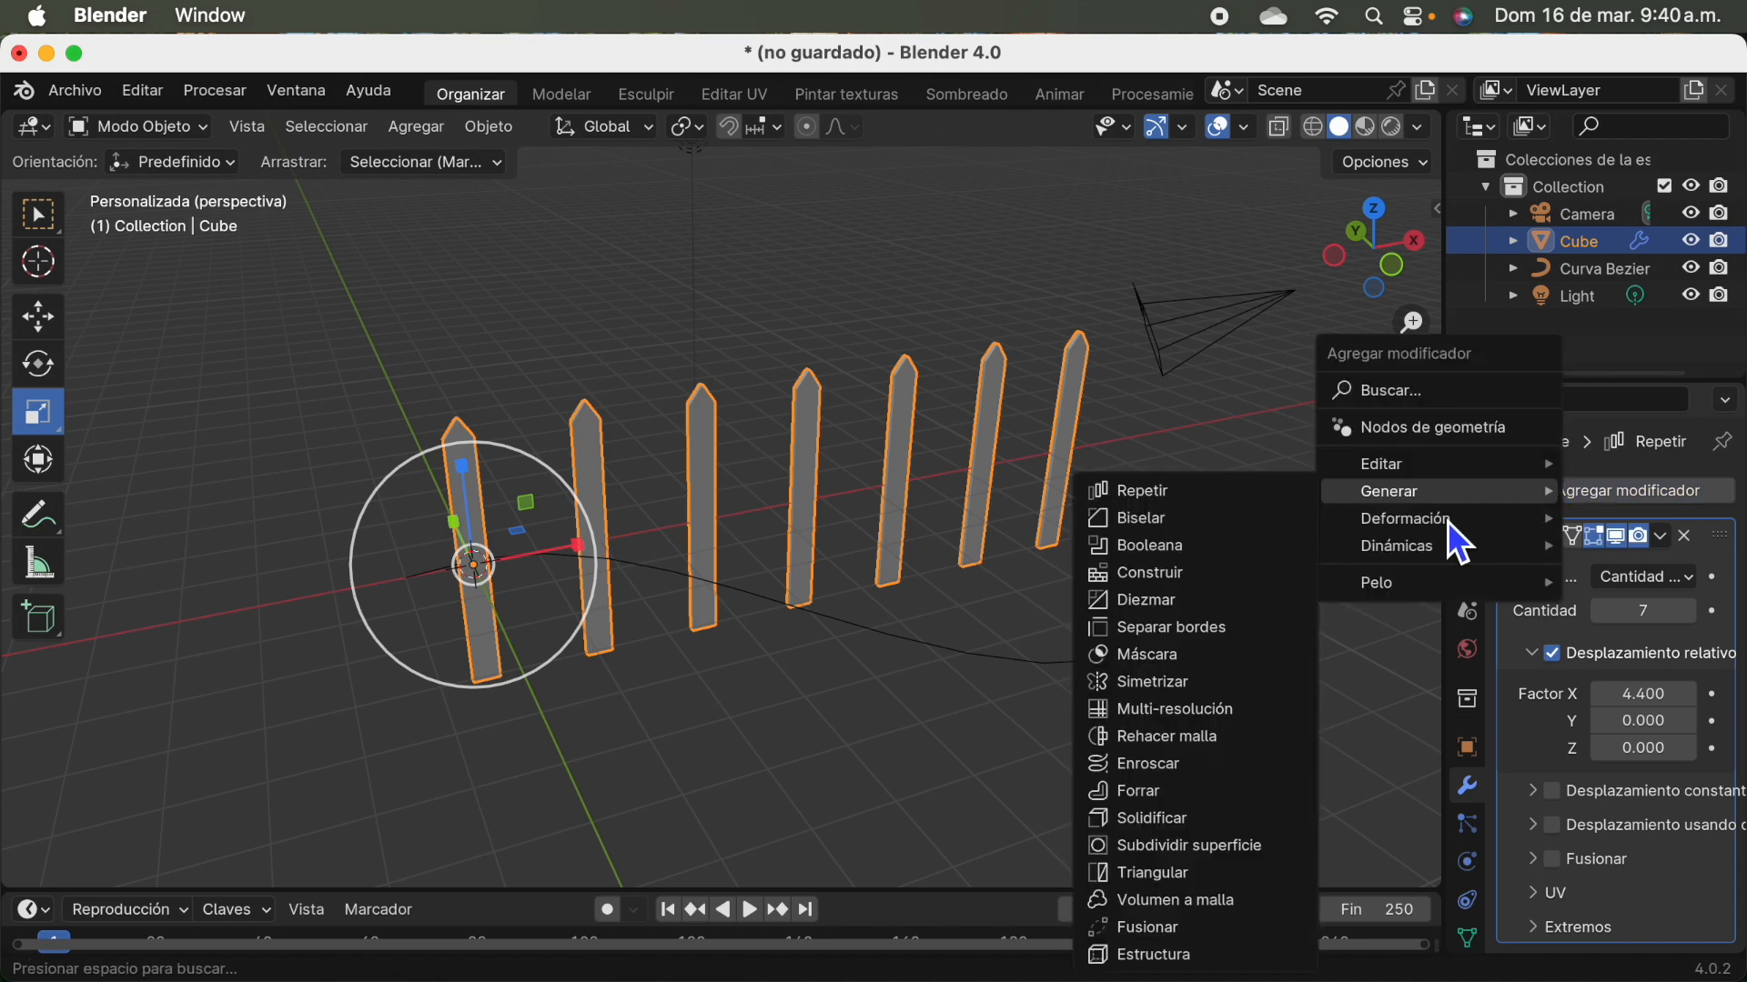
mouse_move(1412, 522)
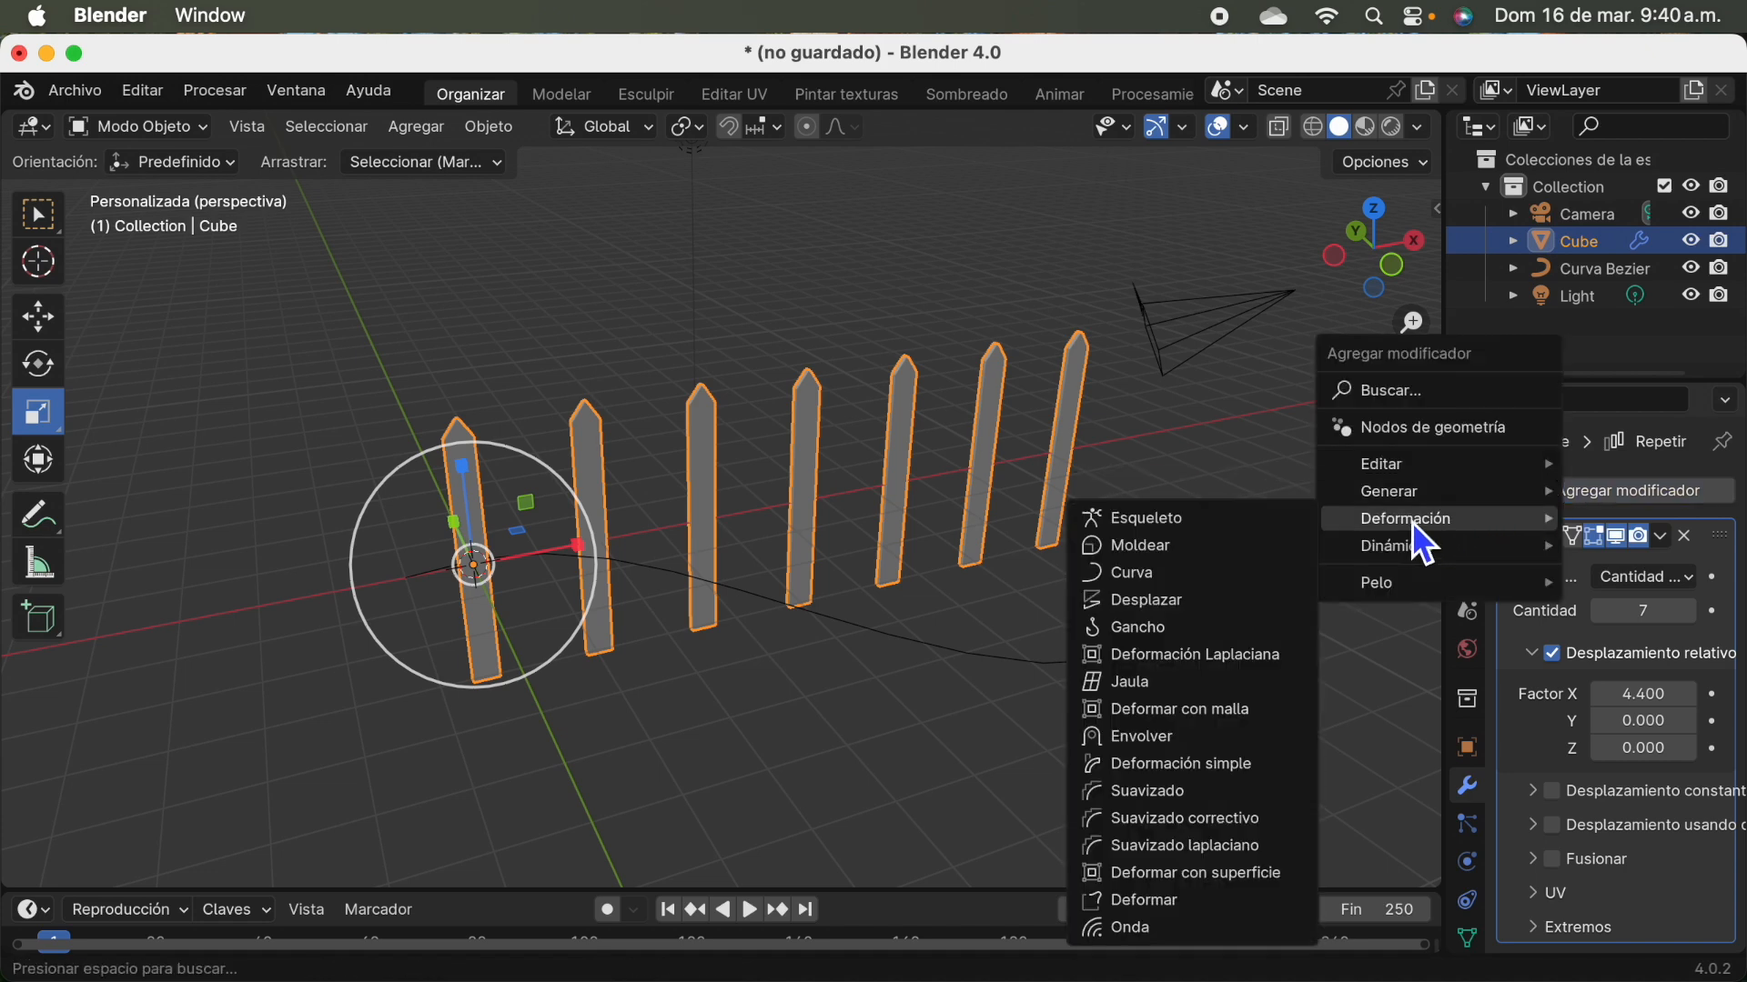
click(1145, 576)
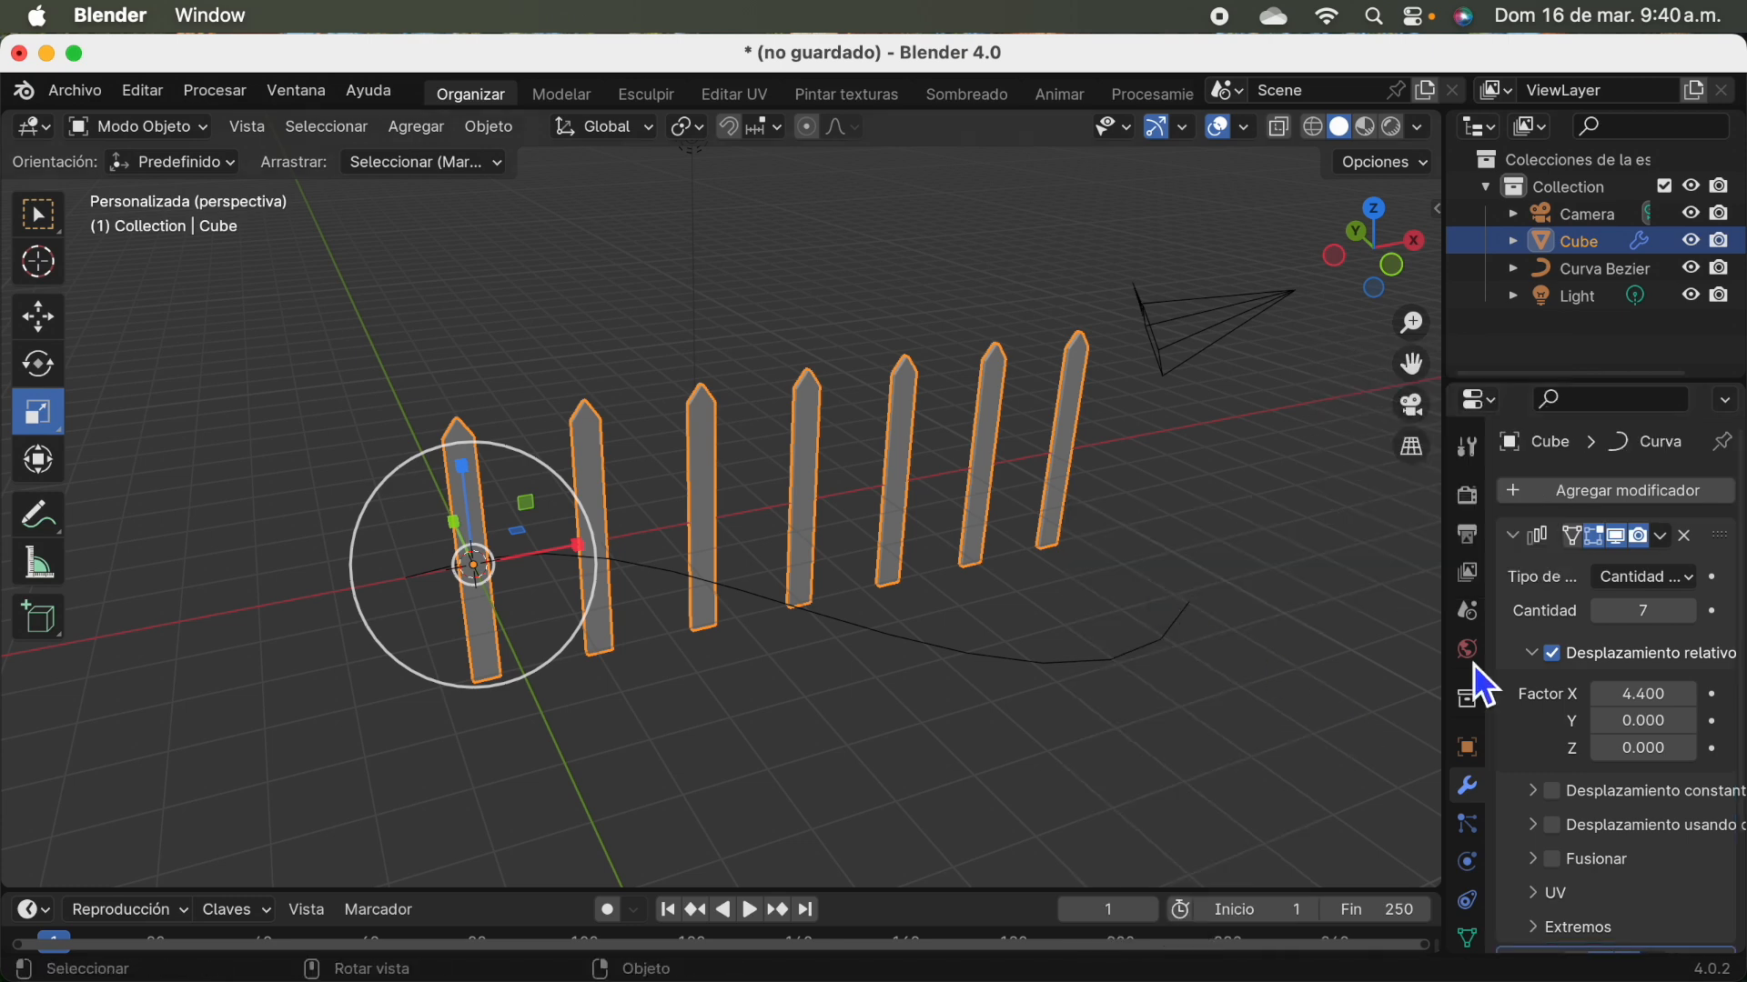
scroll(1609, 598, down, 4)
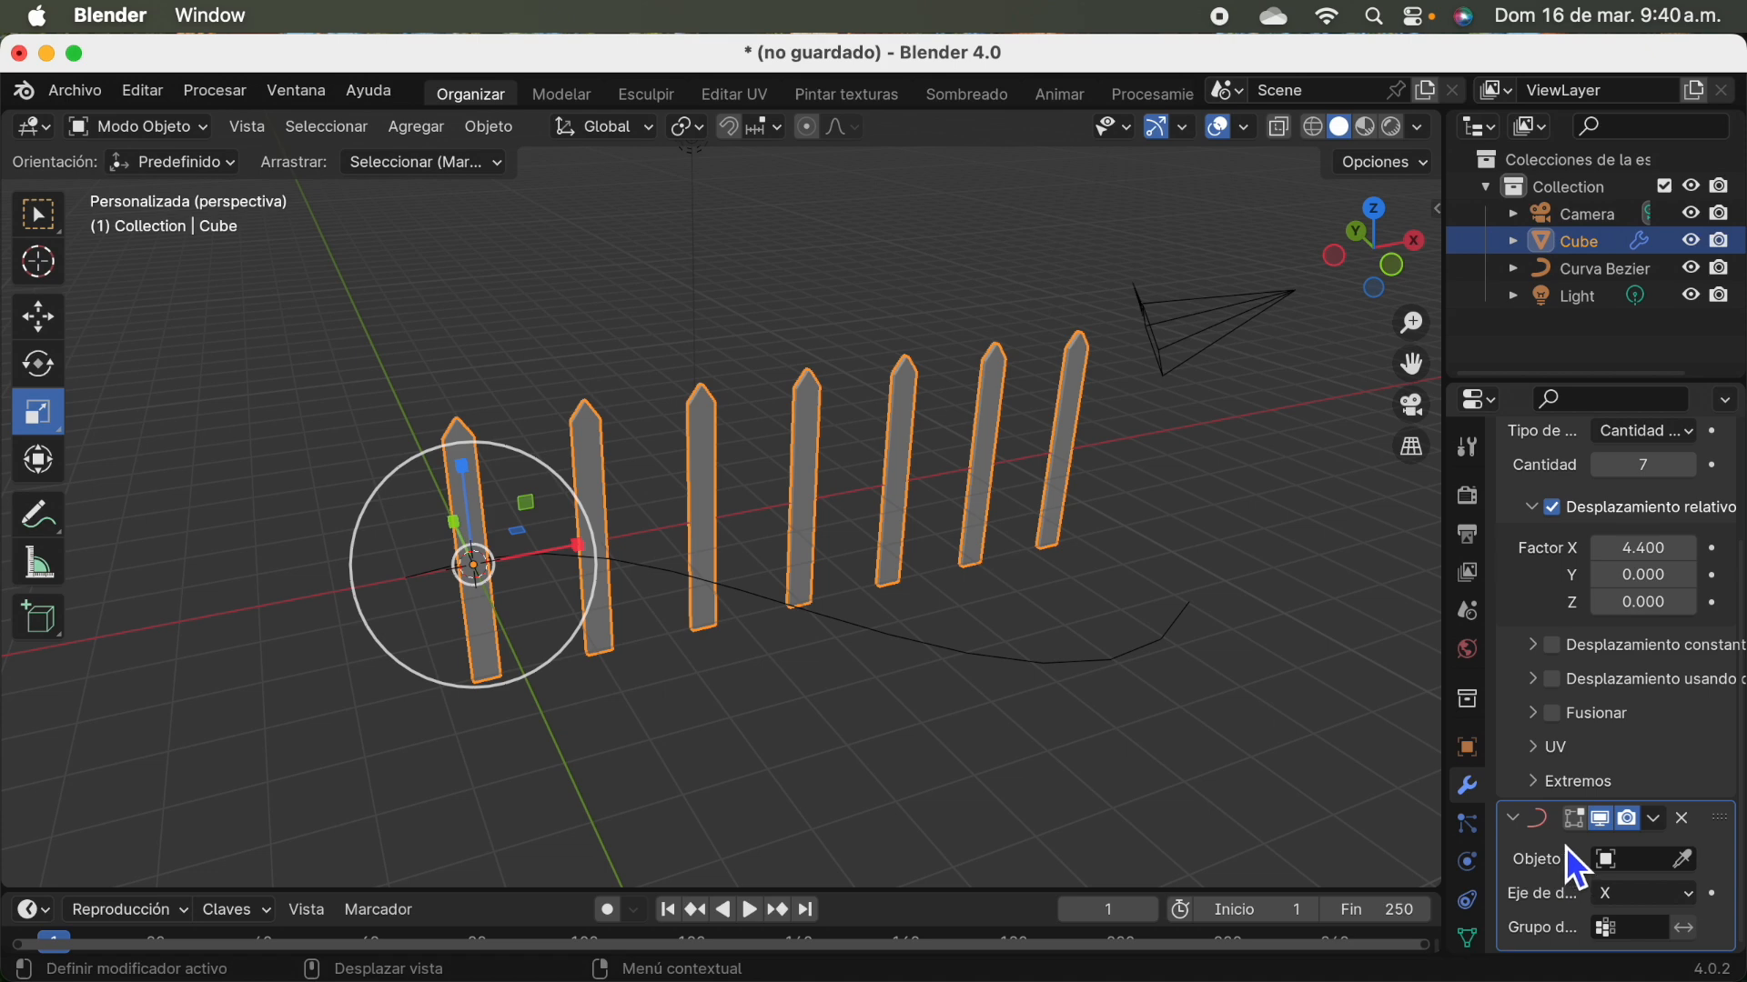
click(1615, 864)
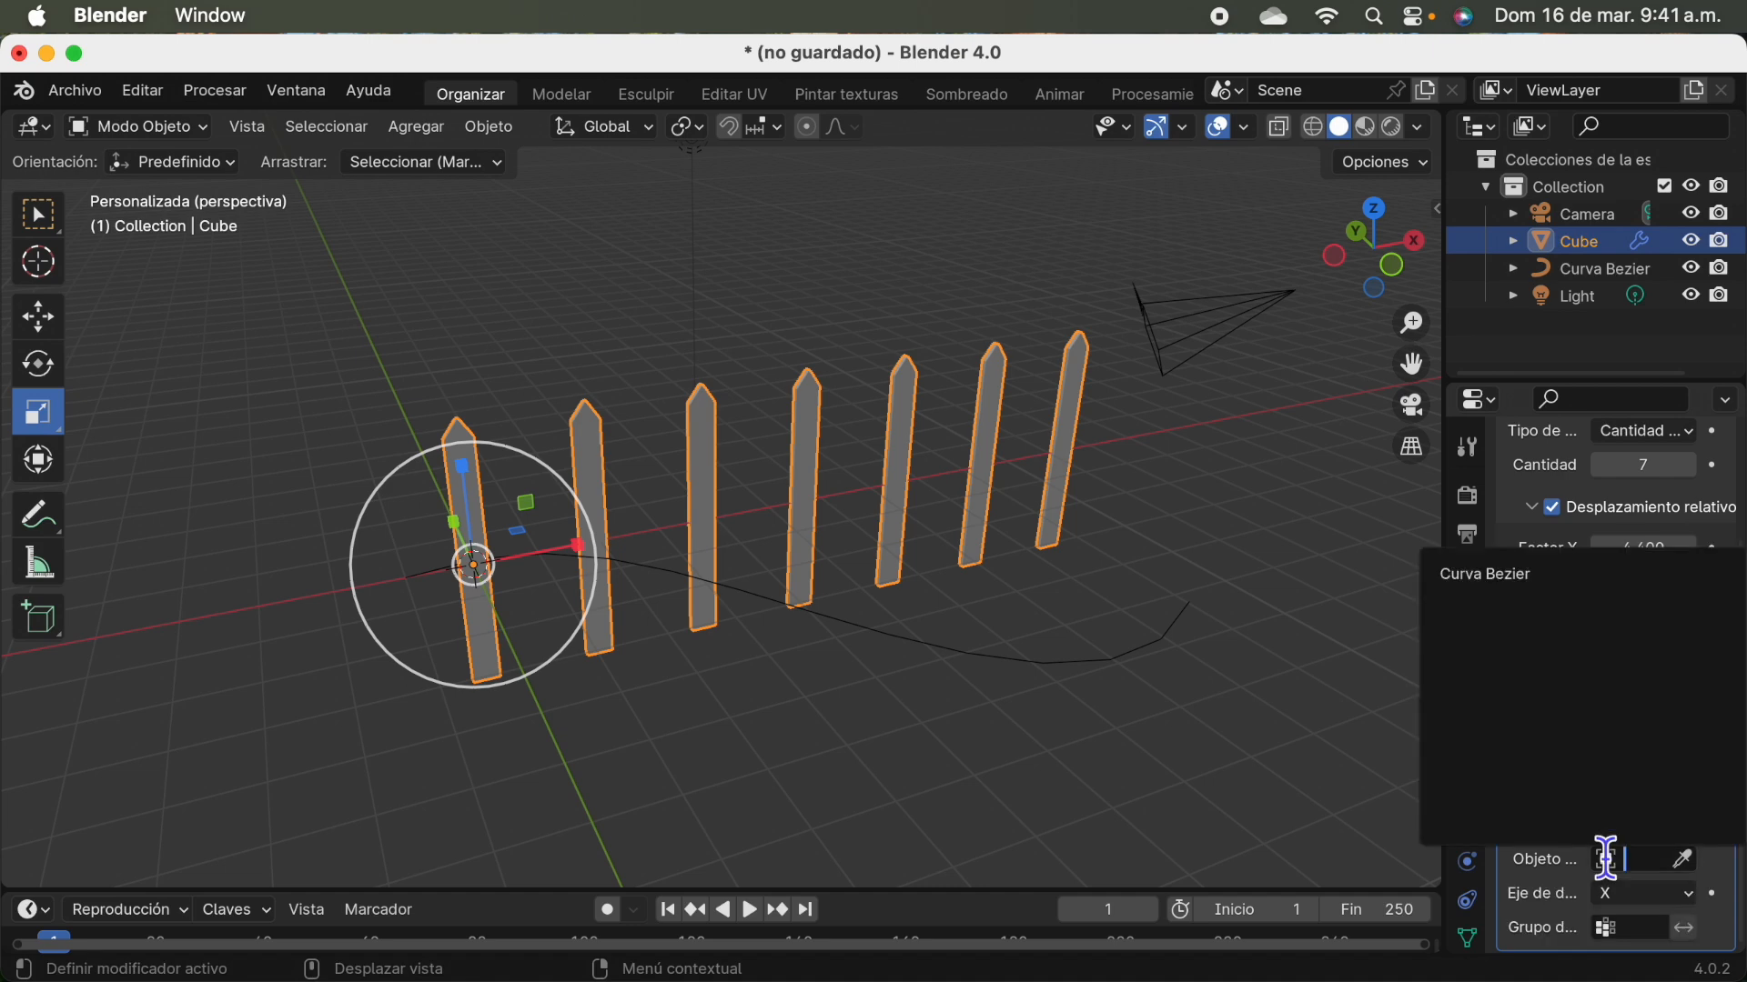
click(1533, 577)
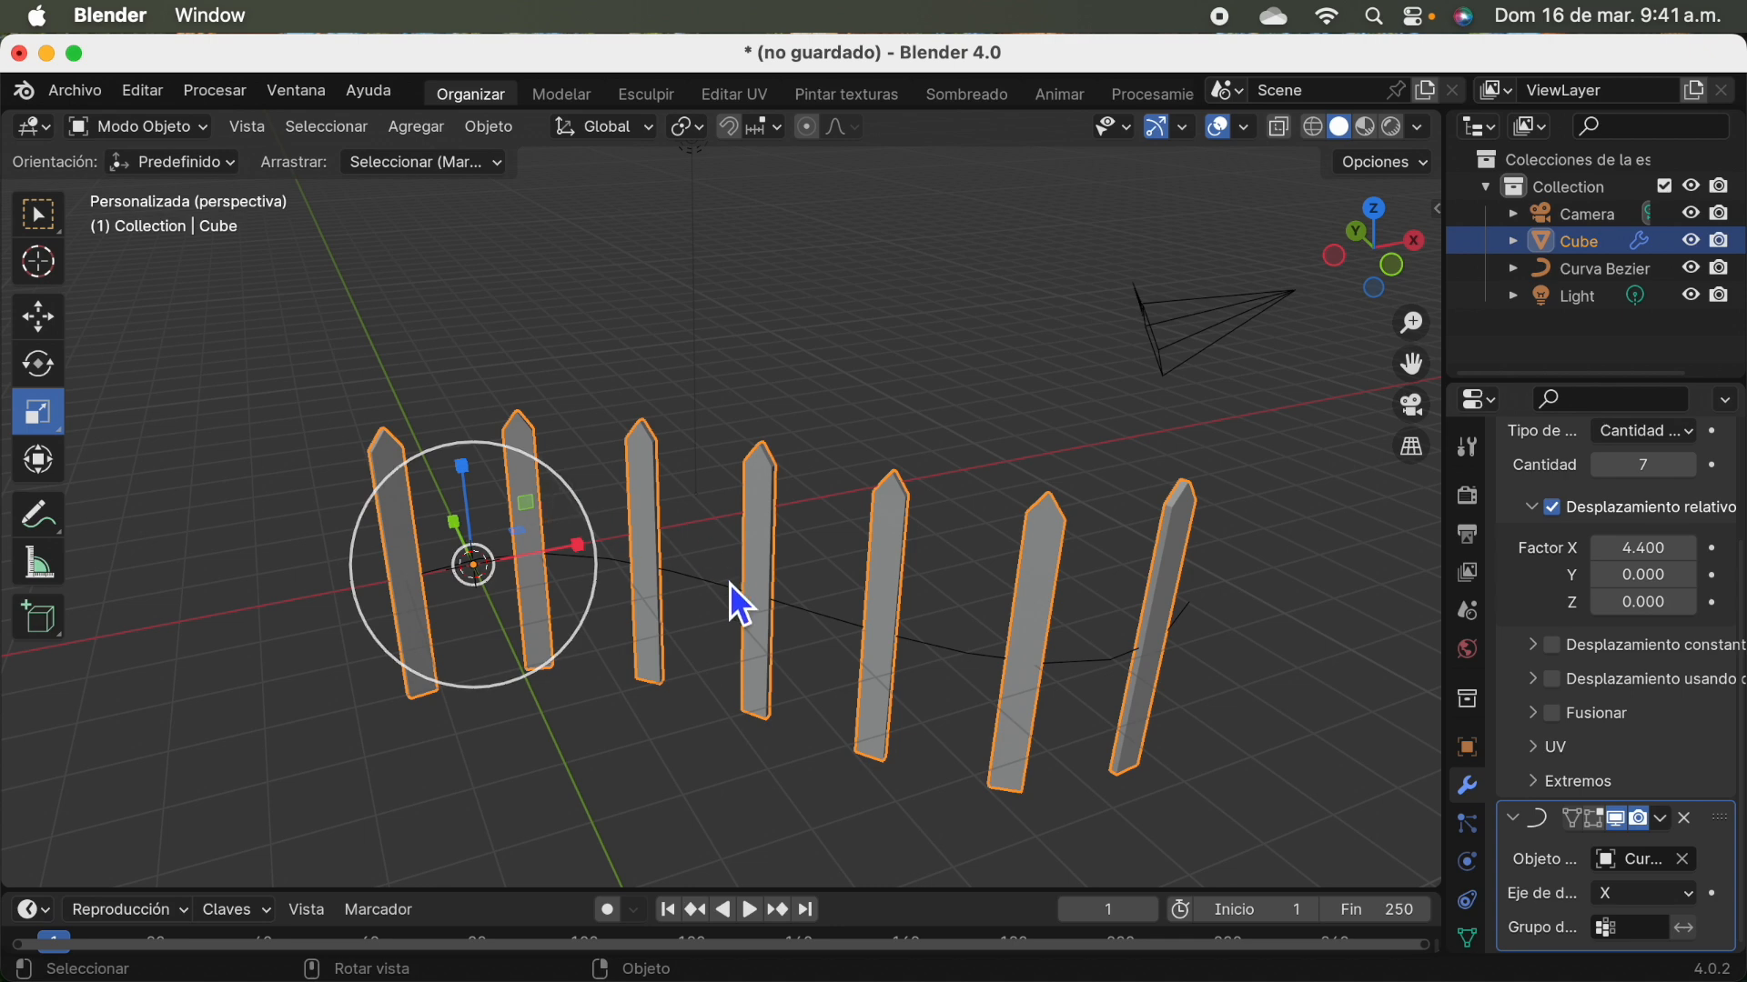
Raise the fence's Array modifier count to 17 so the pickets extend past the end of the curve.
scroll(1281, 637, down, 3)
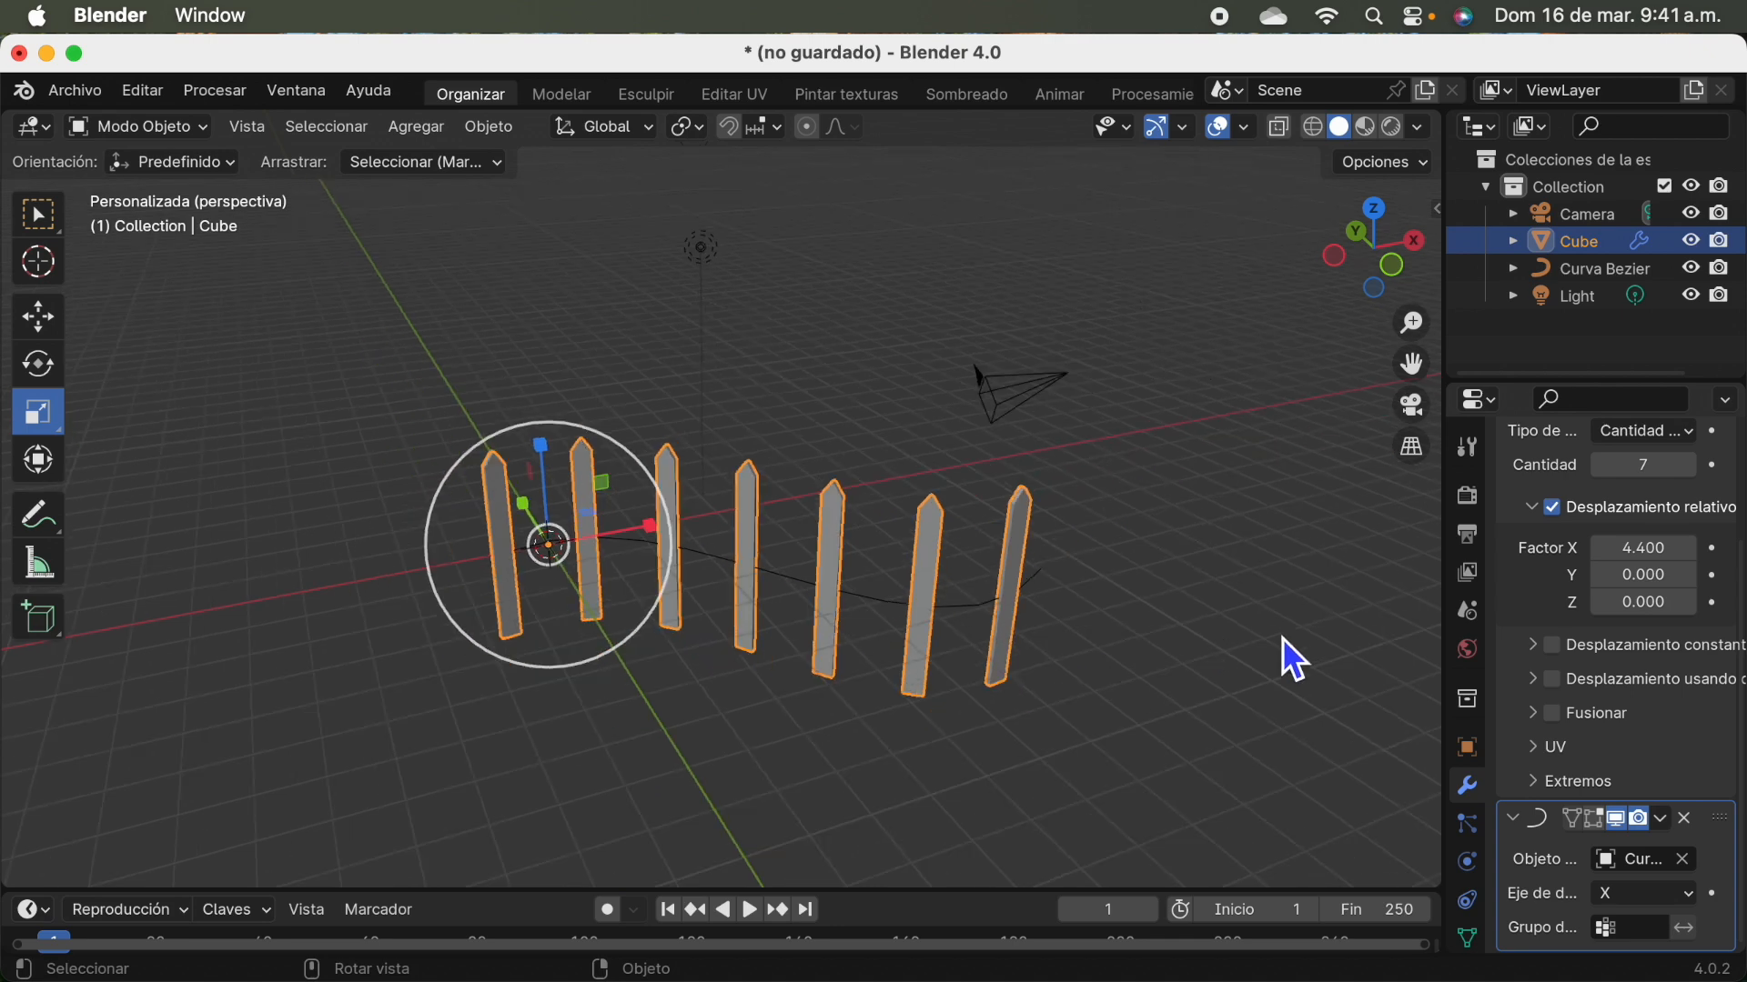
scroll(1280, 637, up, 1)
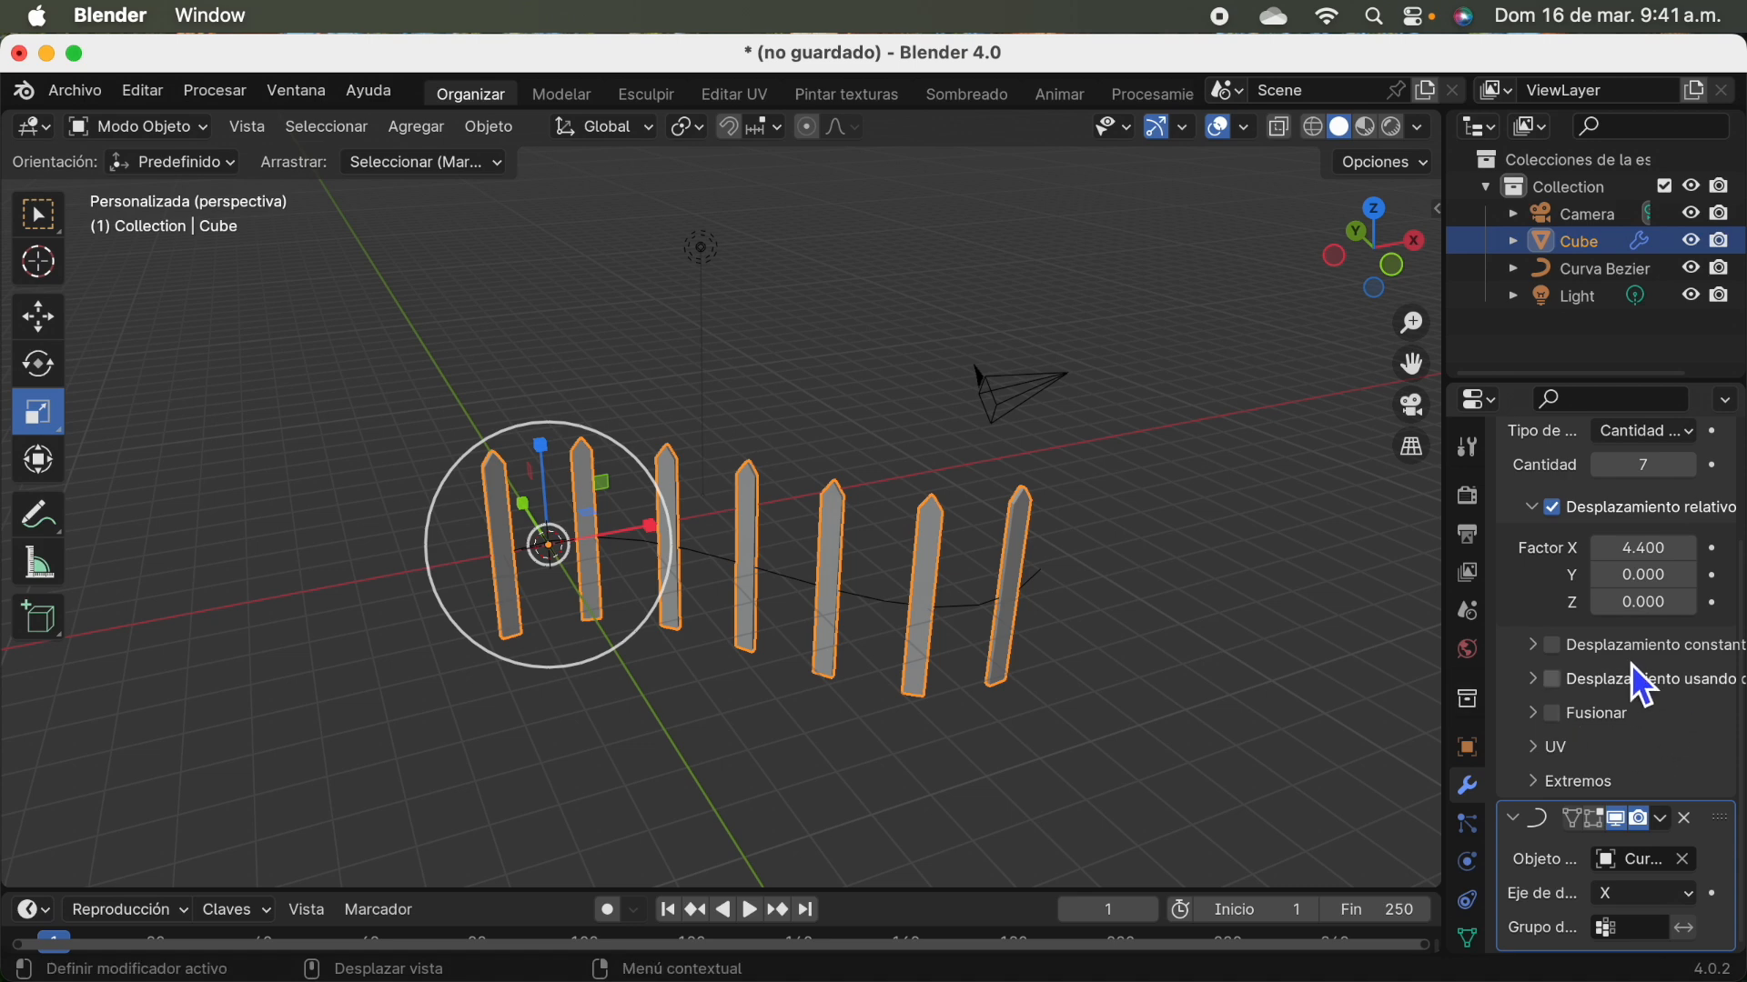
scroll(1630, 649, up, 3)
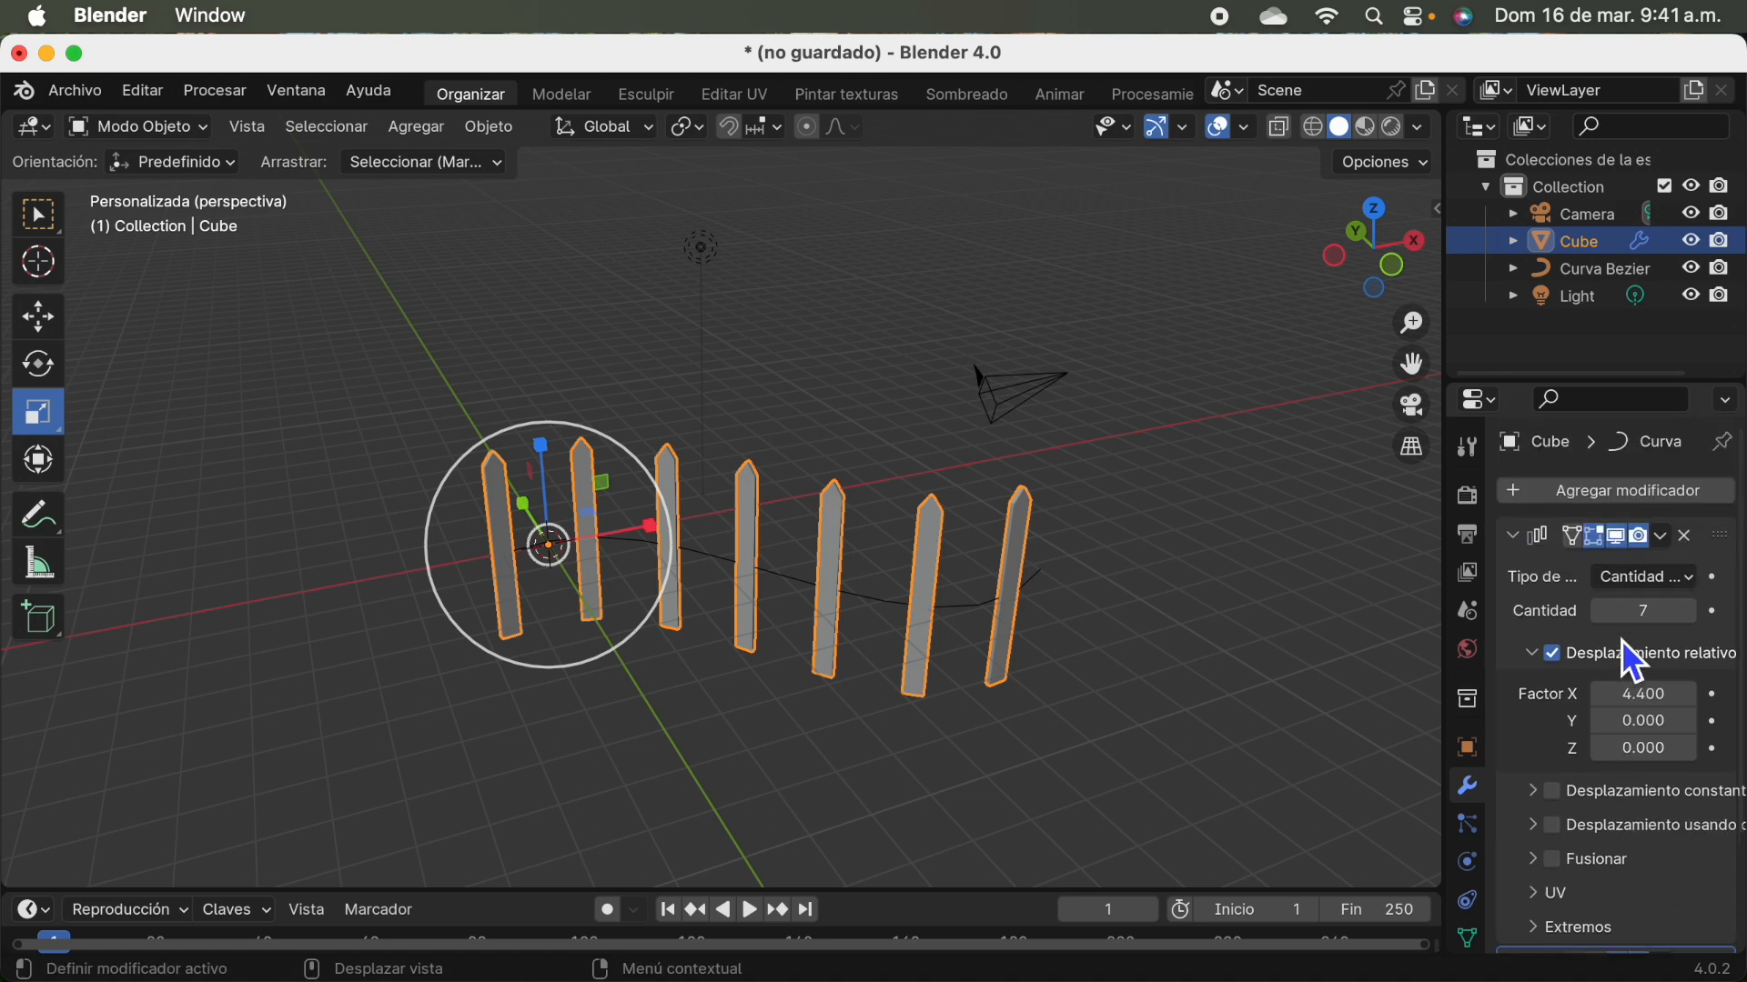
click(1697, 612)
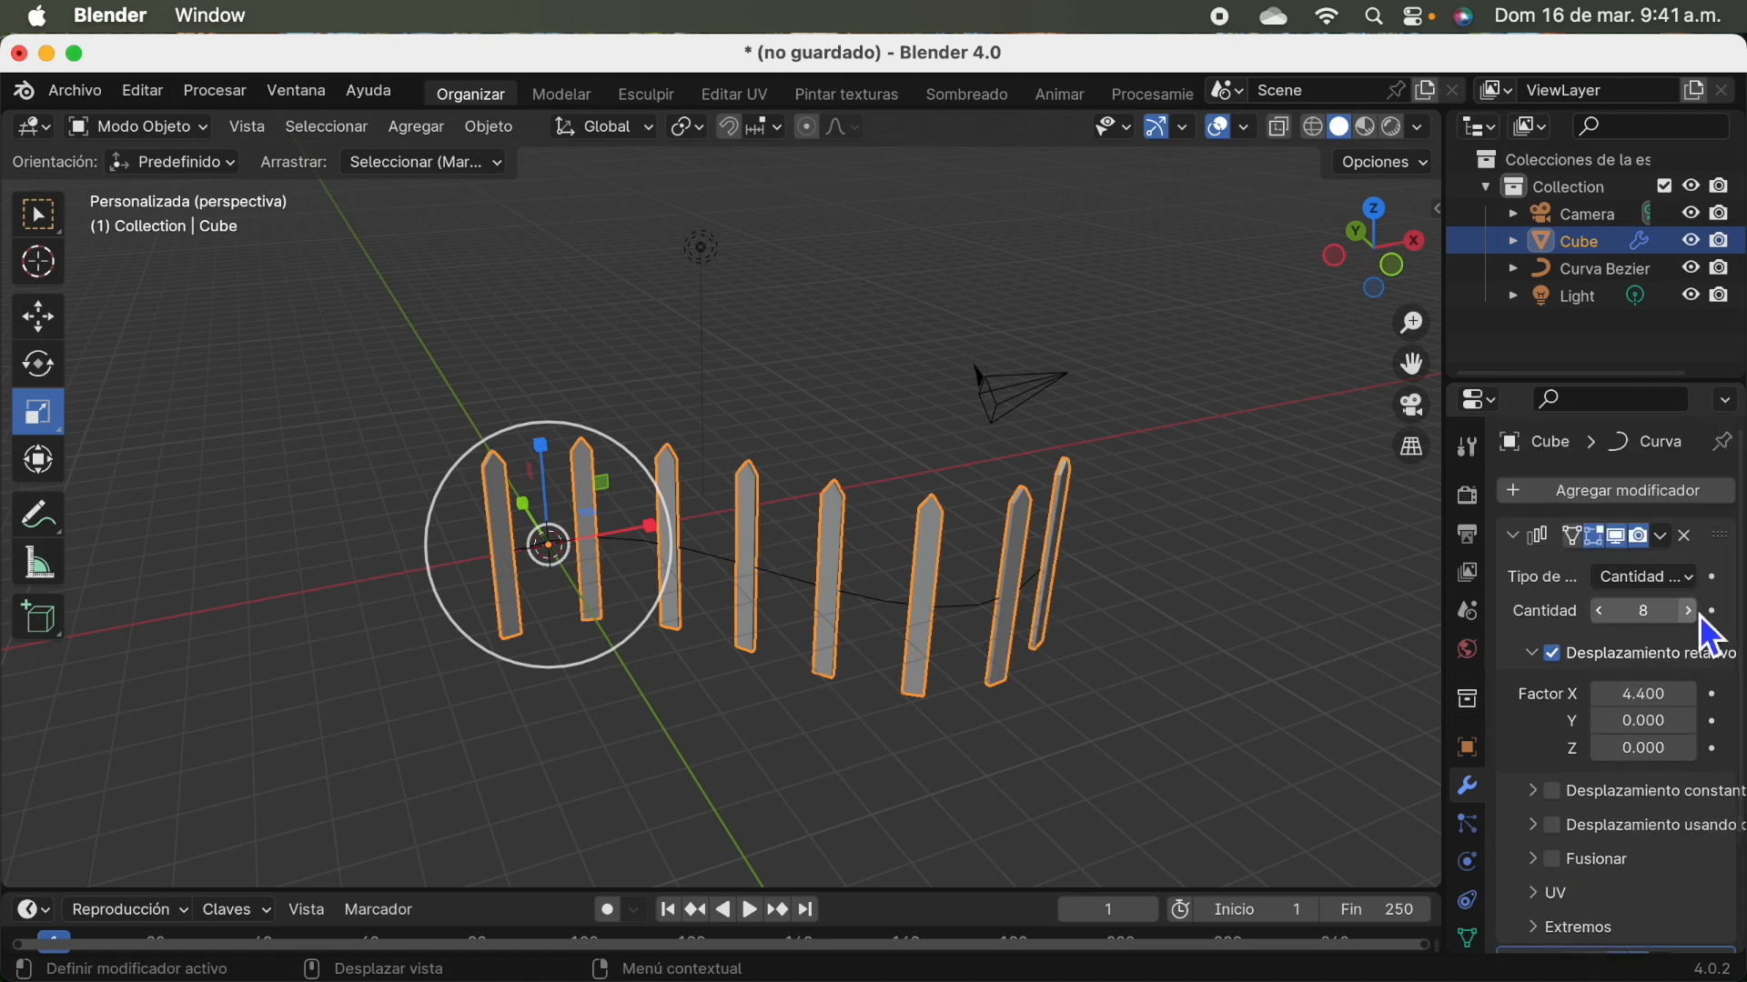
click(1696, 610)
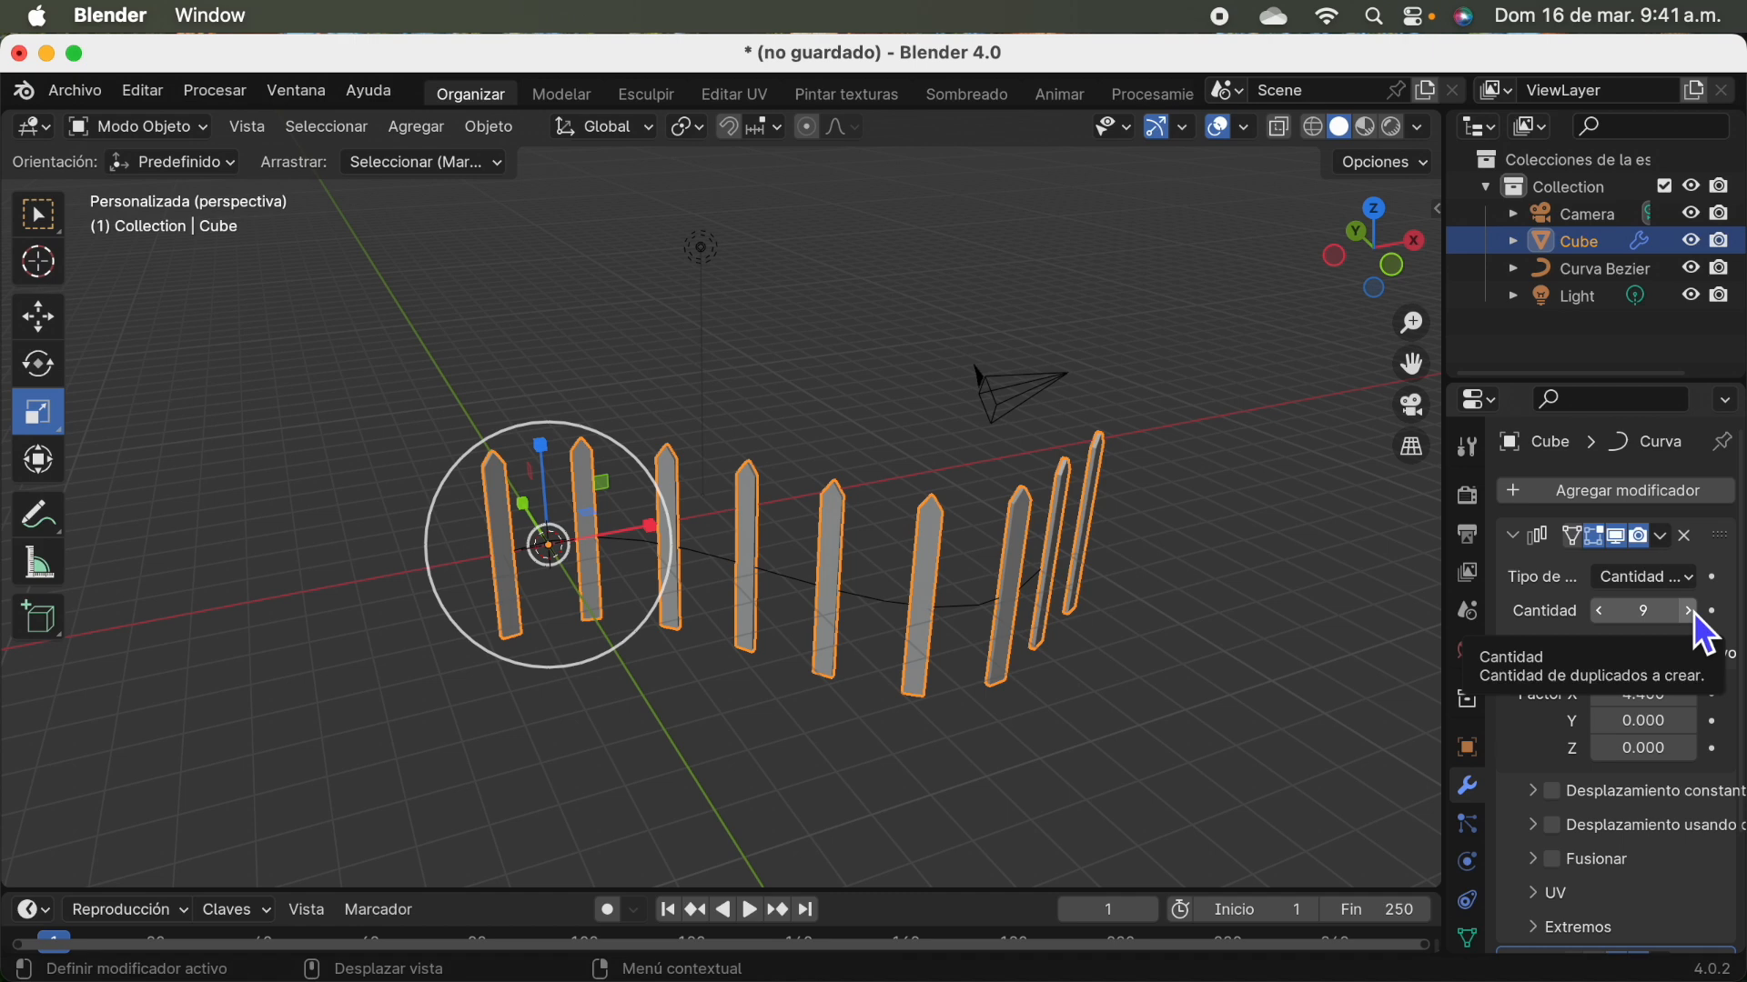
click(1693, 612)
click(1693, 611)
click(1693, 611)
click(1693, 611)
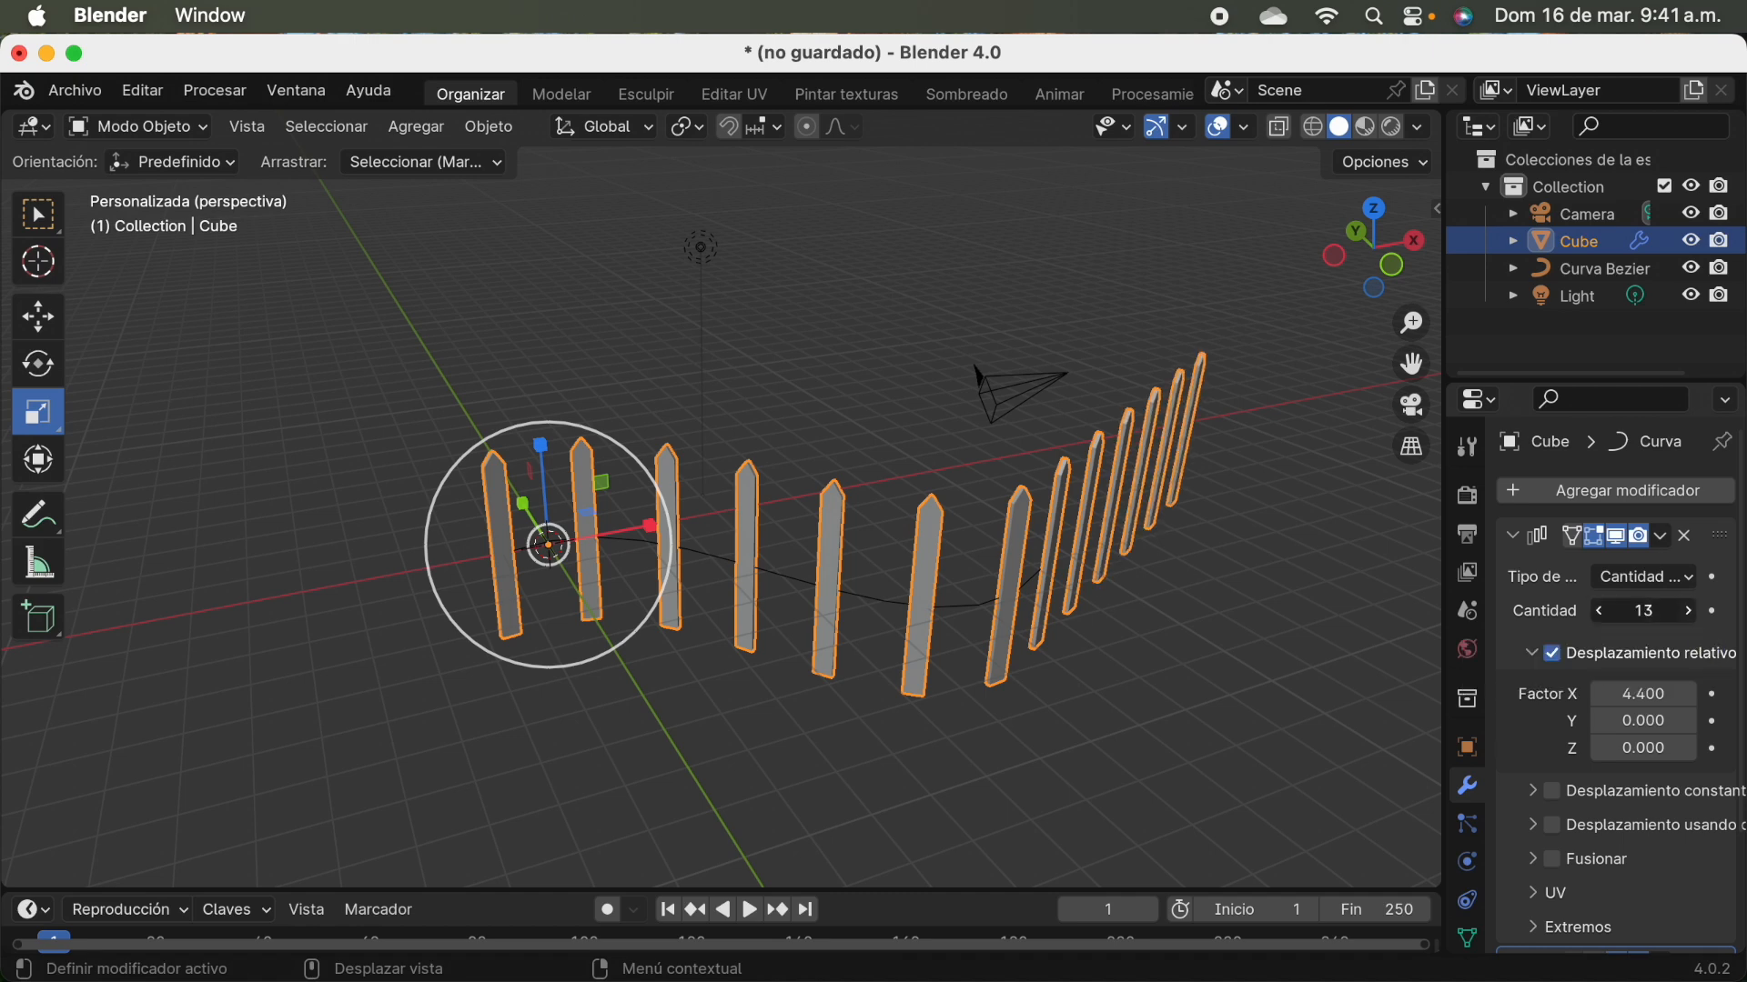
click(1693, 611)
click(1692, 611)
click(1693, 611)
click(1693, 612)
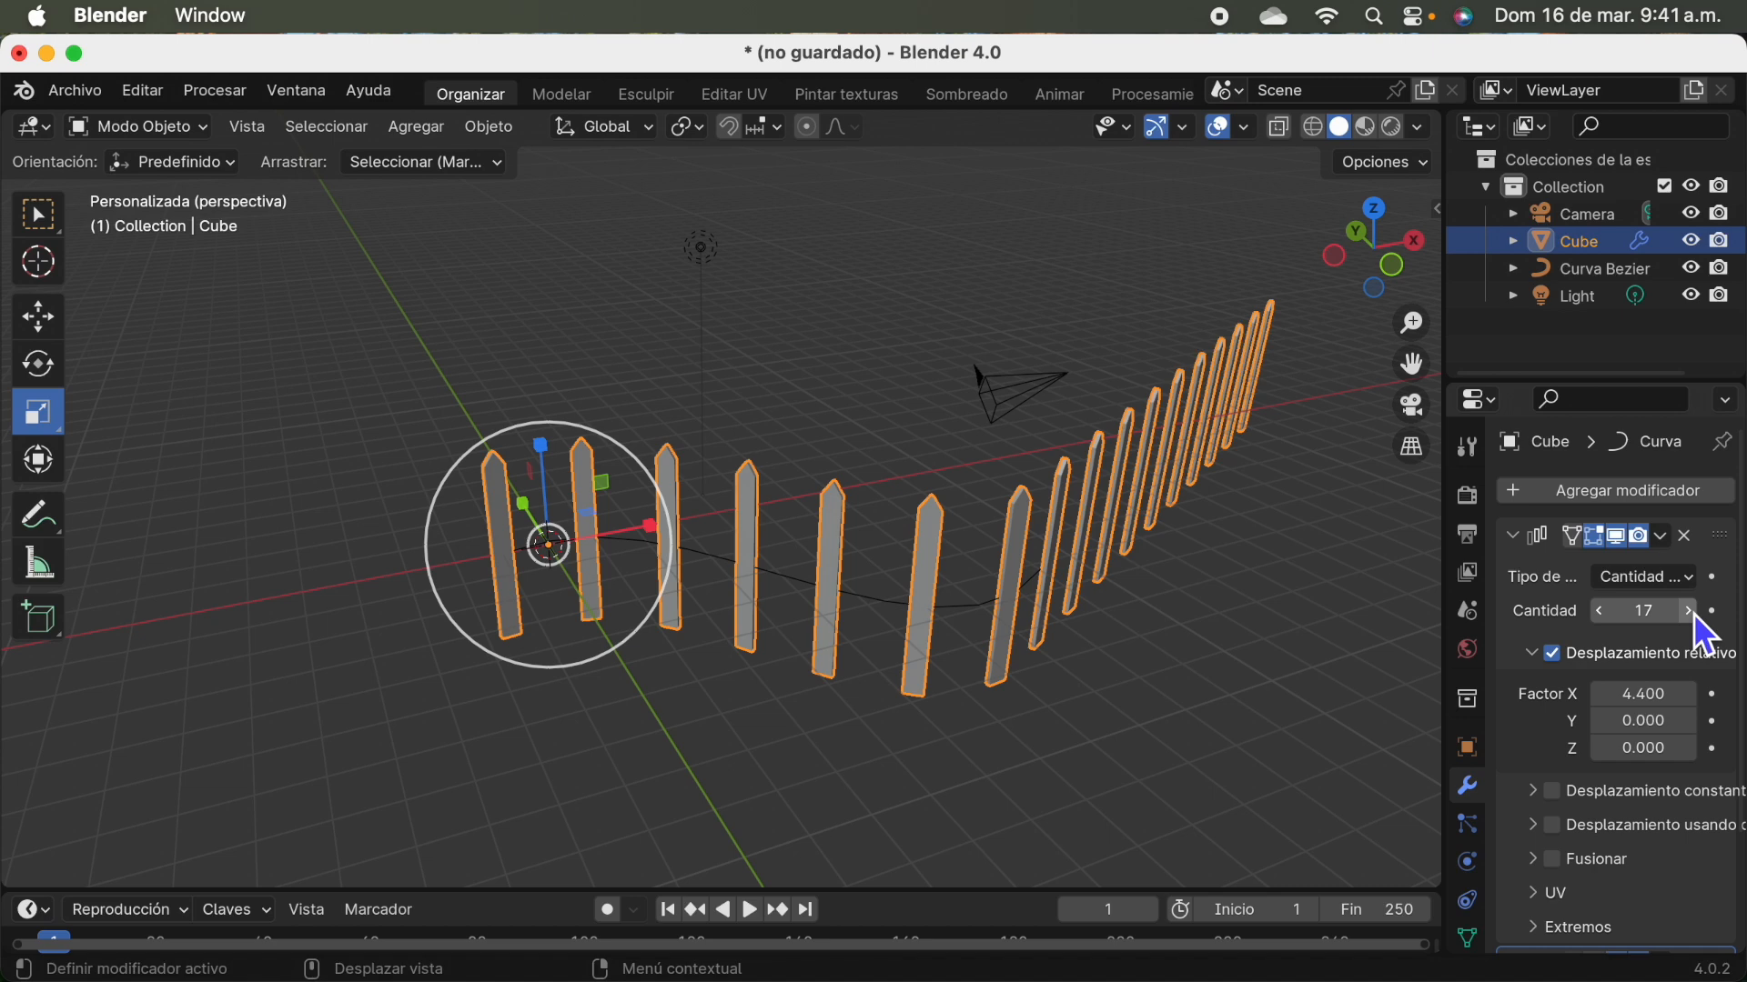
Reduce the fence's Array count until the pickets stop short of the curve's end, settling on 6.
click(1599, 615)
click(1600, 615)
click(1600, 615)
click(1599, 615)
click(1599, 615)
click(1599, 615)
click(1600, 615)
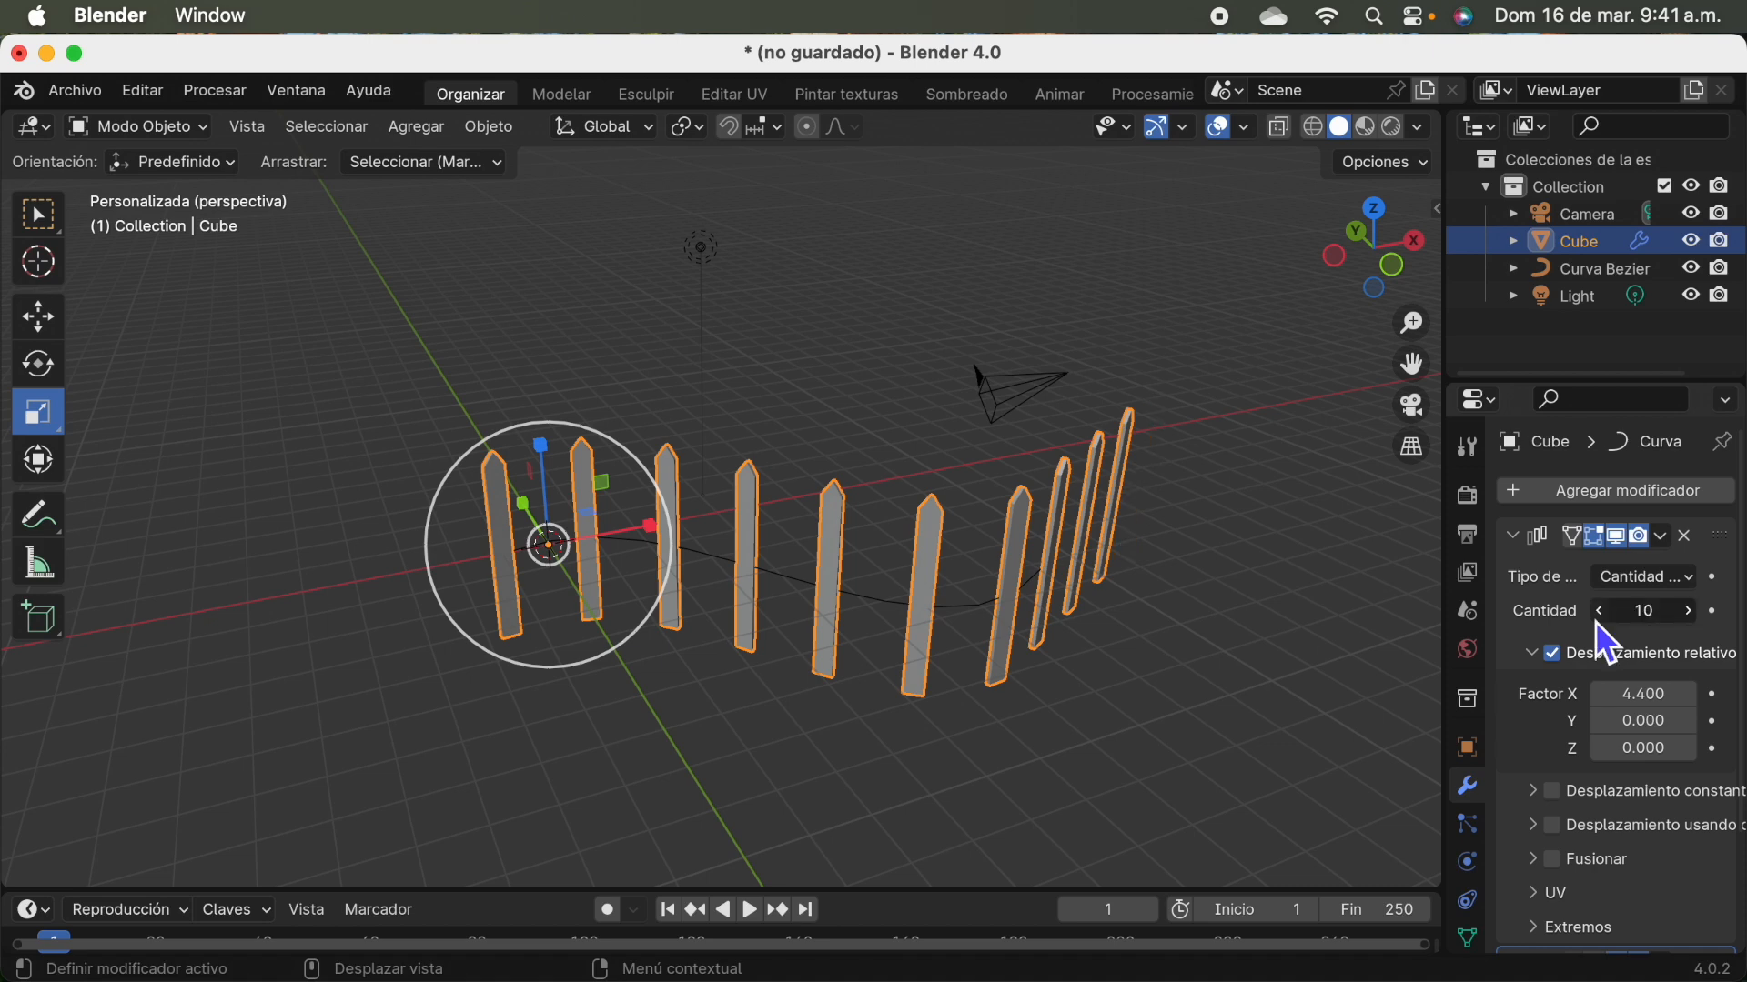
click(1600, 615)
click(1599, 615)
click(1599, 619)
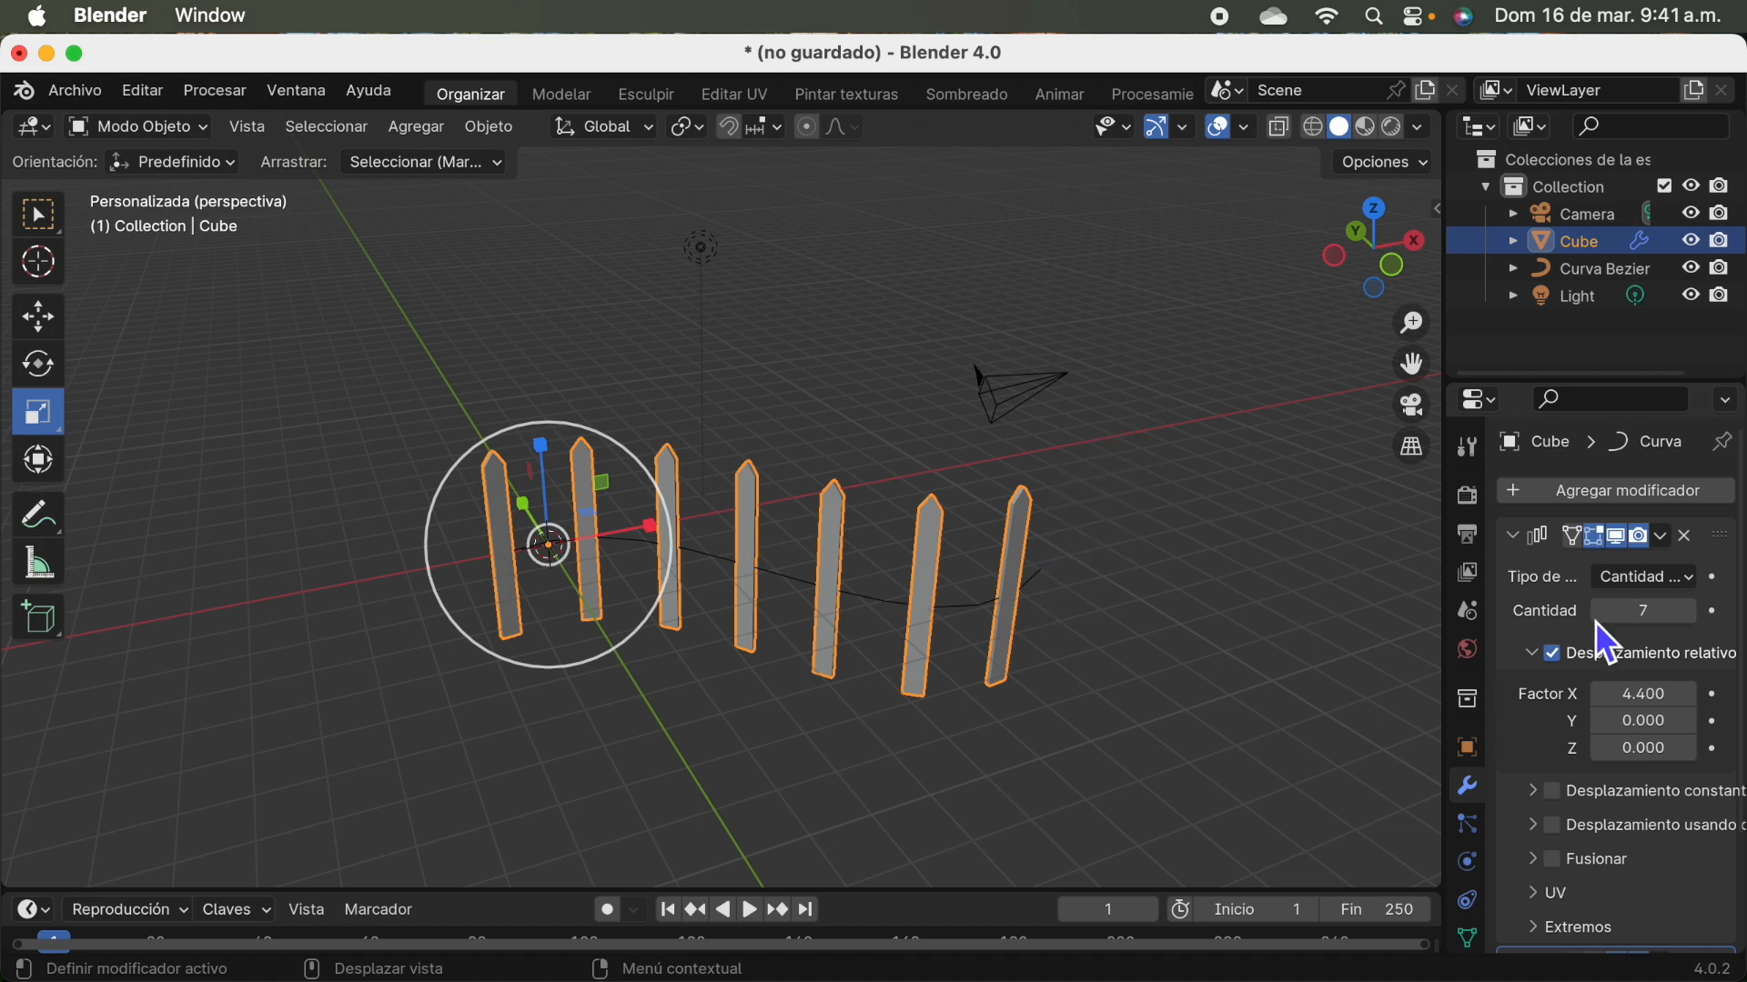
click(1600, 618)
click(1599, 615)
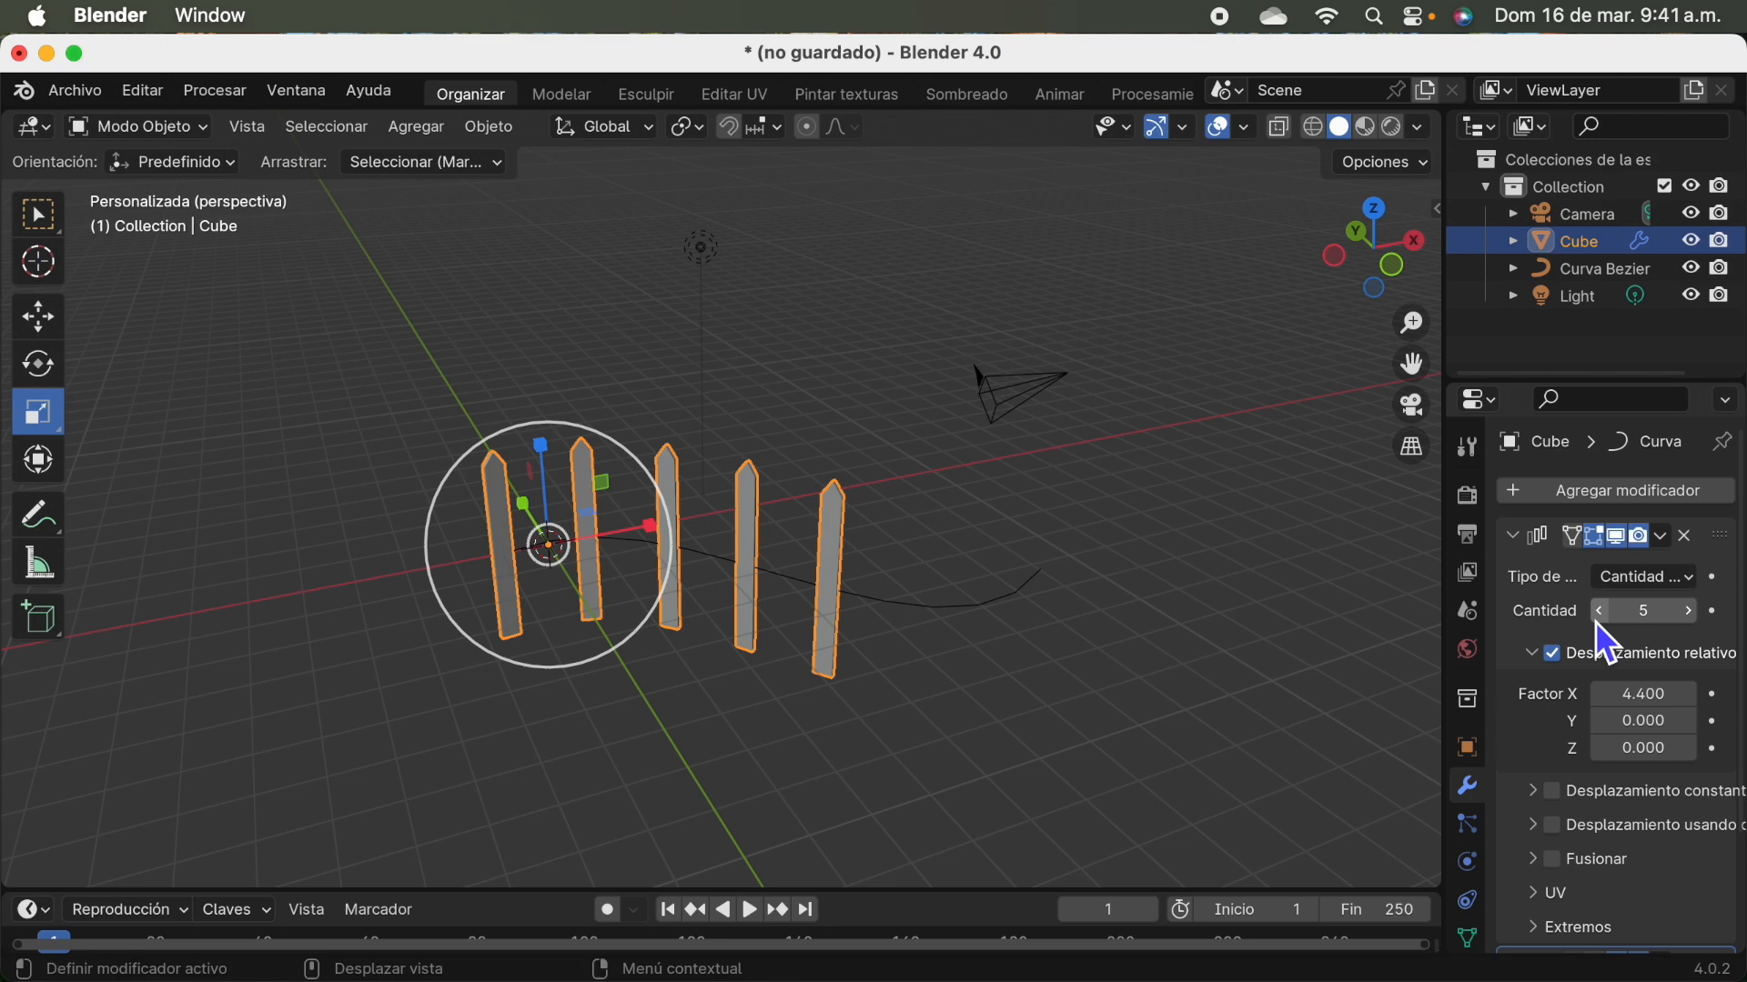
click(1691, 623)
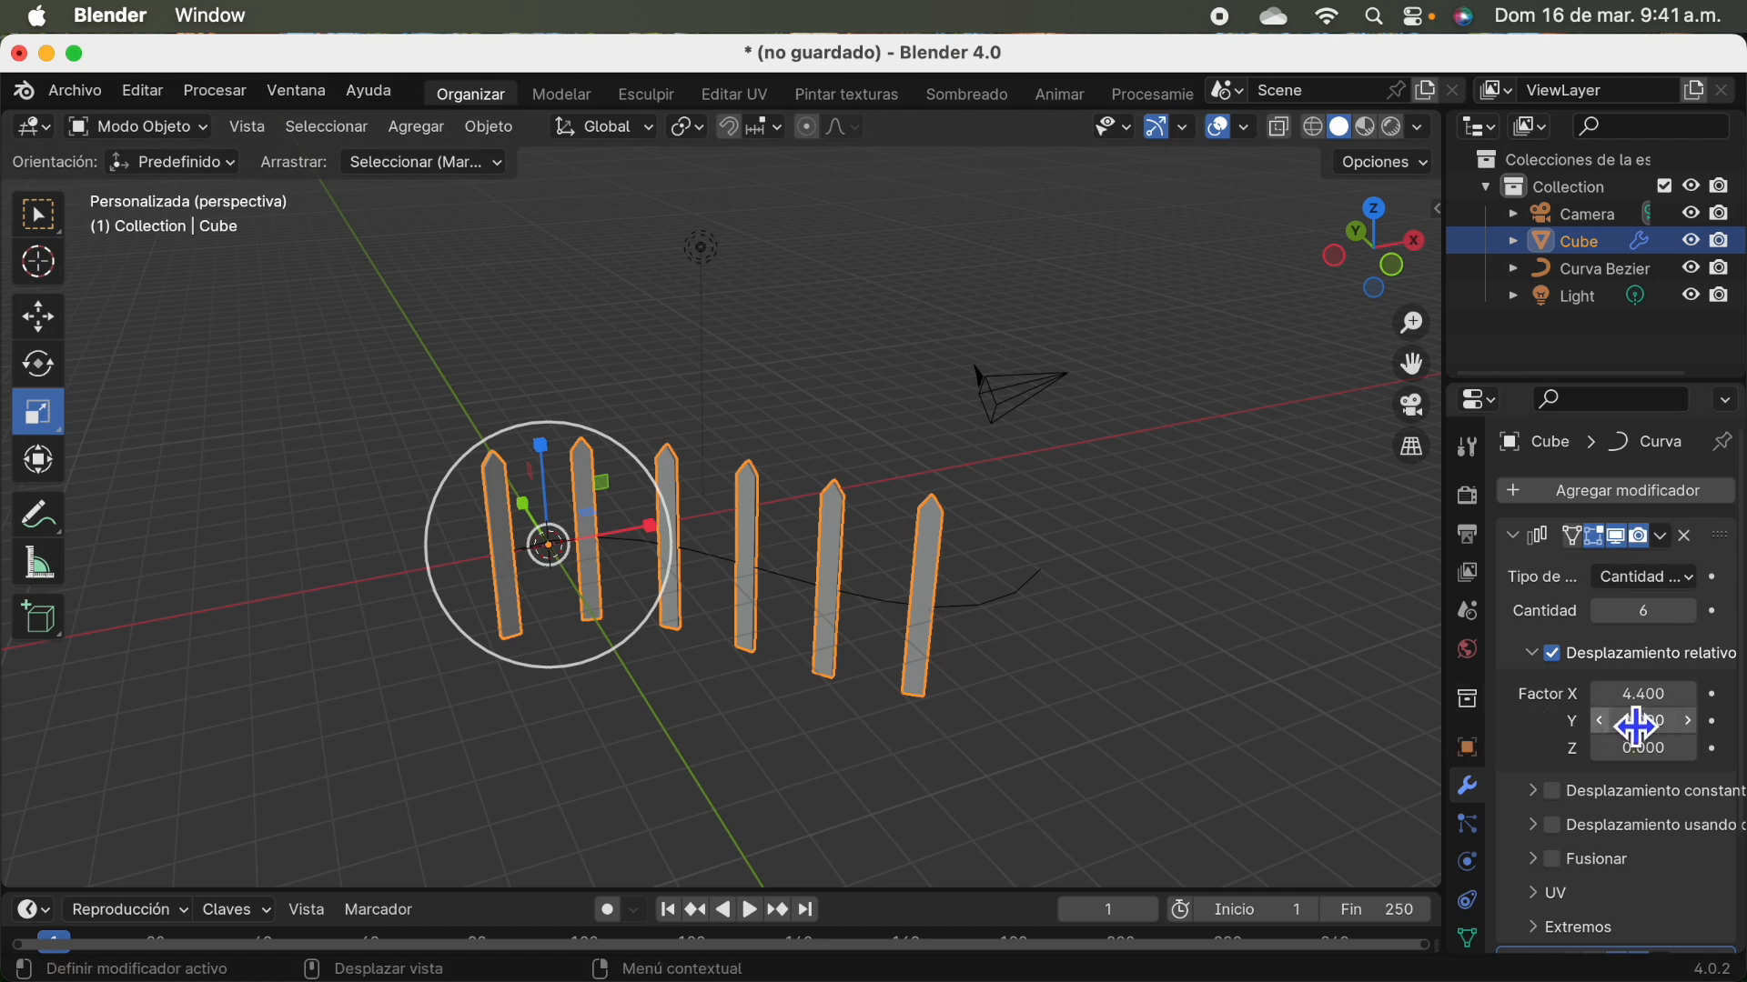
Tighten the picket spacing with a relative offset X factor of 2.6 and raise the array count to 12.
drag(1644, 694, 1537, 694)
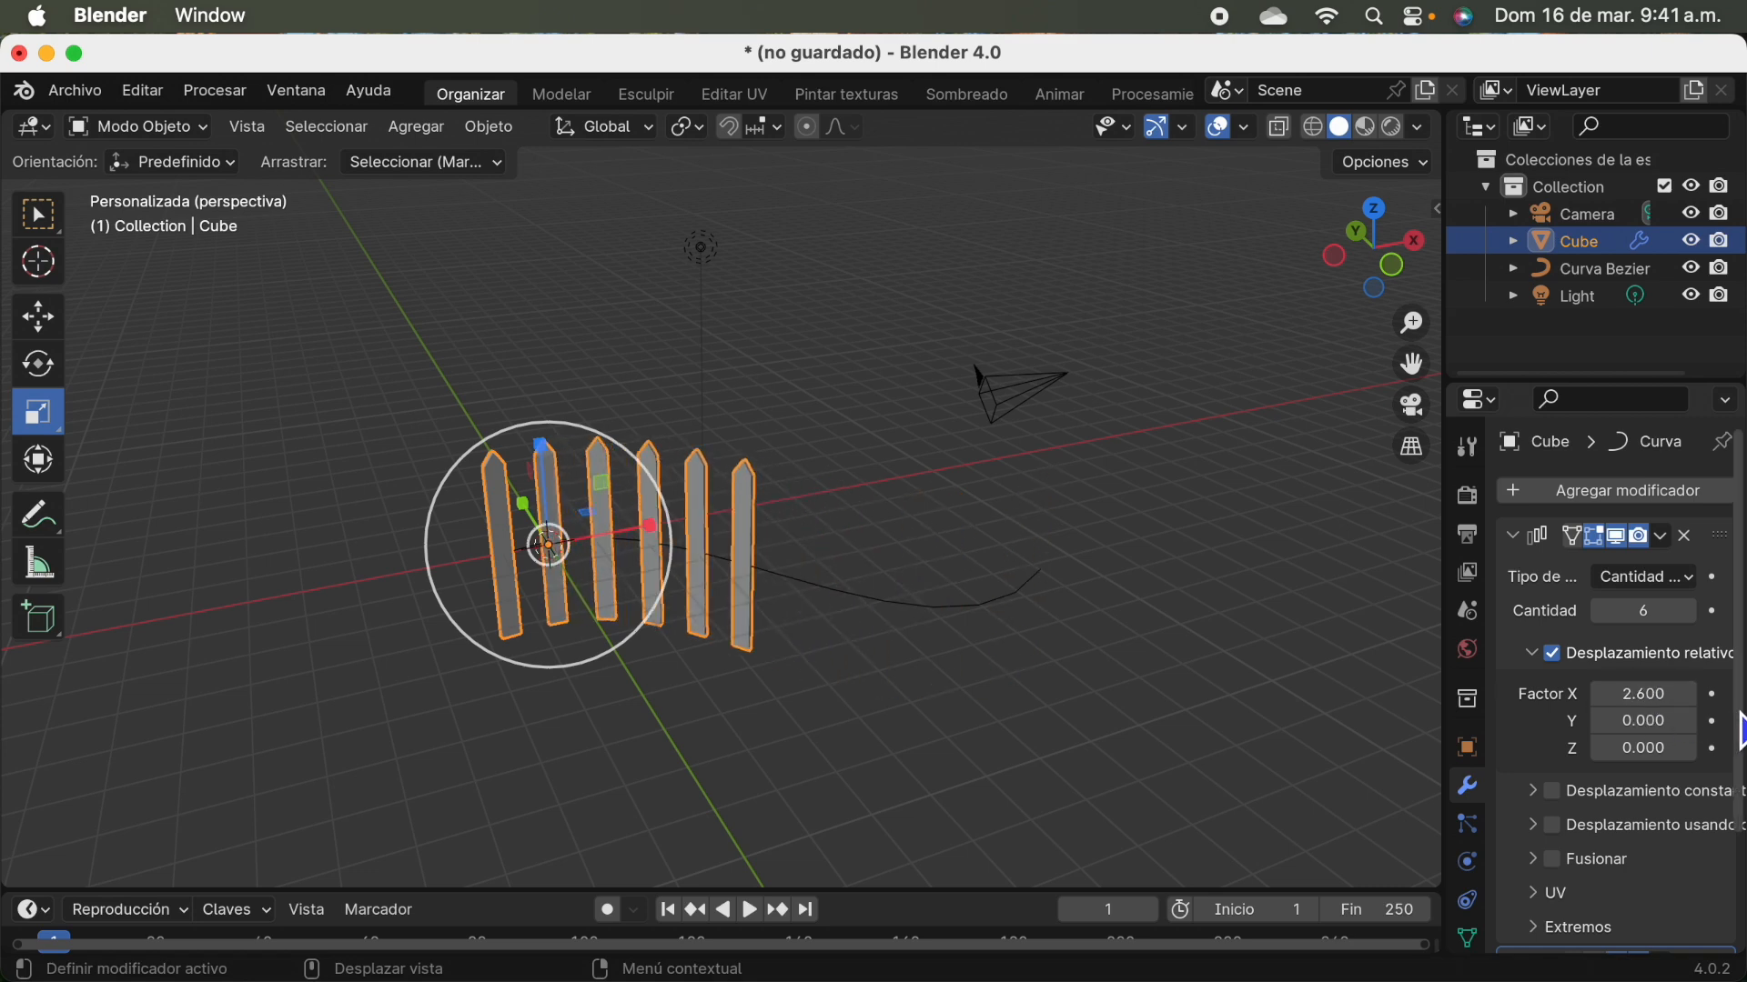
click(1690, 612)
click(1691, 613)
click(1690, 613)
click(1690, 612)
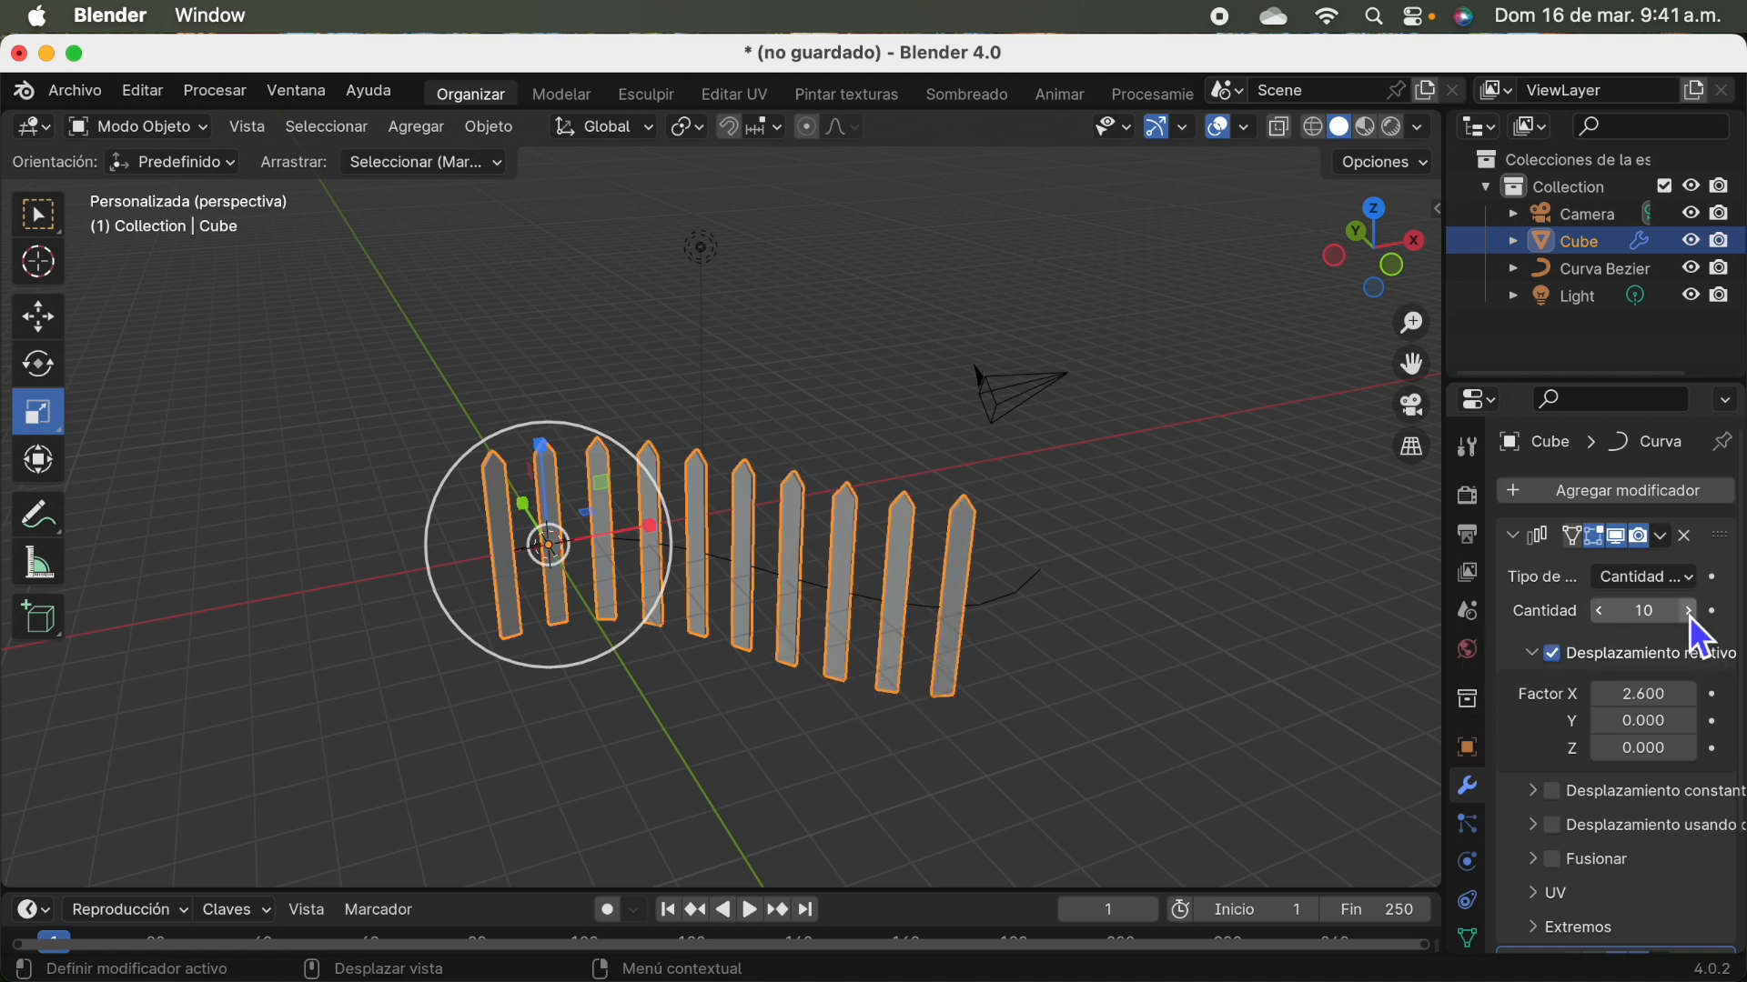
click(1690, 612)
click(1689, 612)
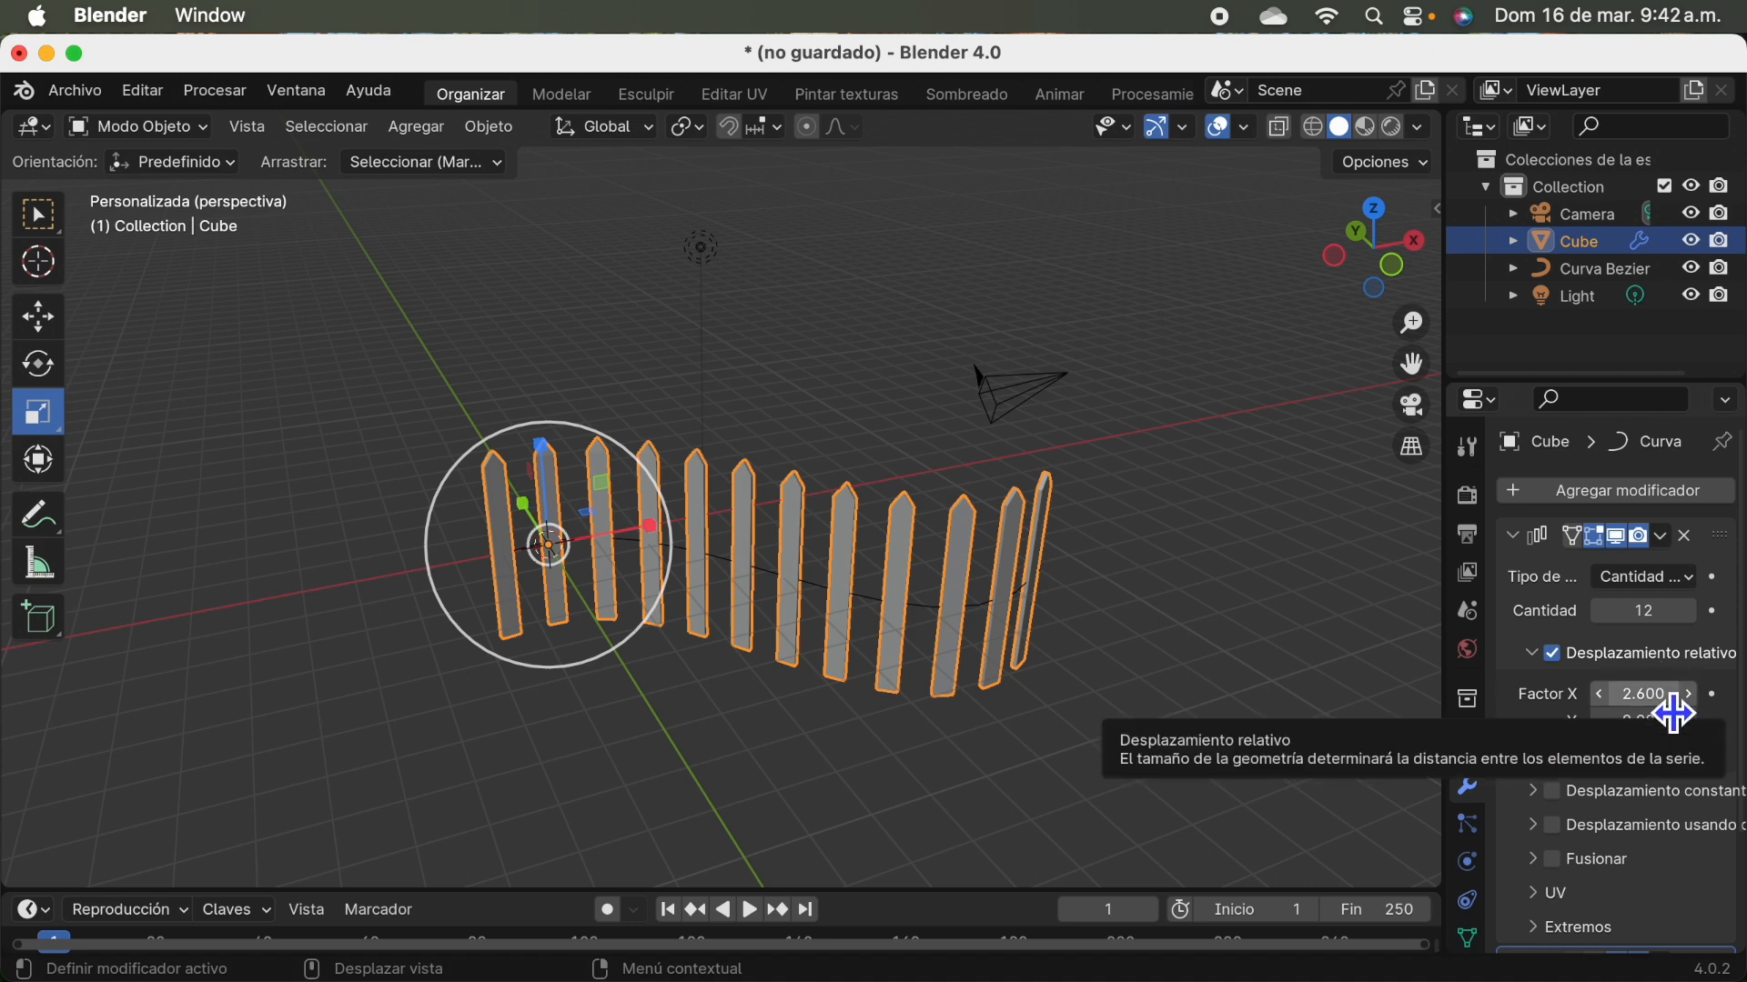
Widen the spacing between pickets by setting the relative offset X factor to 3.
mouse_move(1677, 715)
mouse_down()
mouse_move(1615, 715)
mouse_move(1628, 694)
mouse_move(1701, 695)
mouse_up()
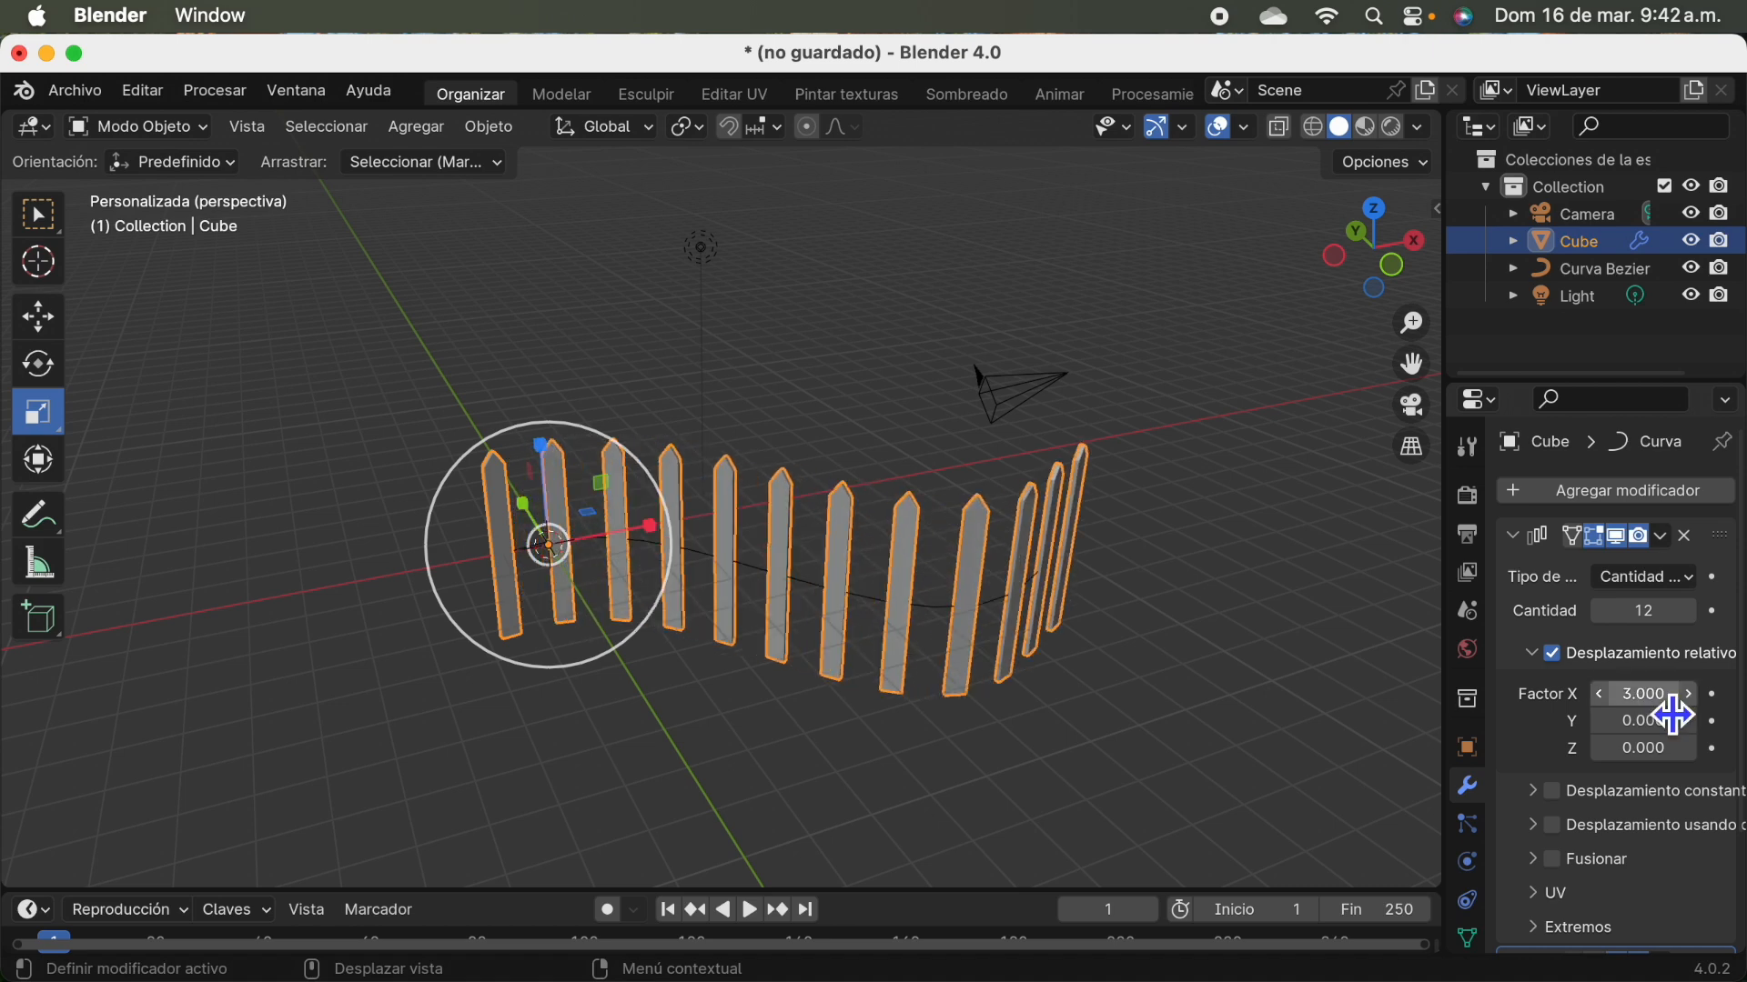